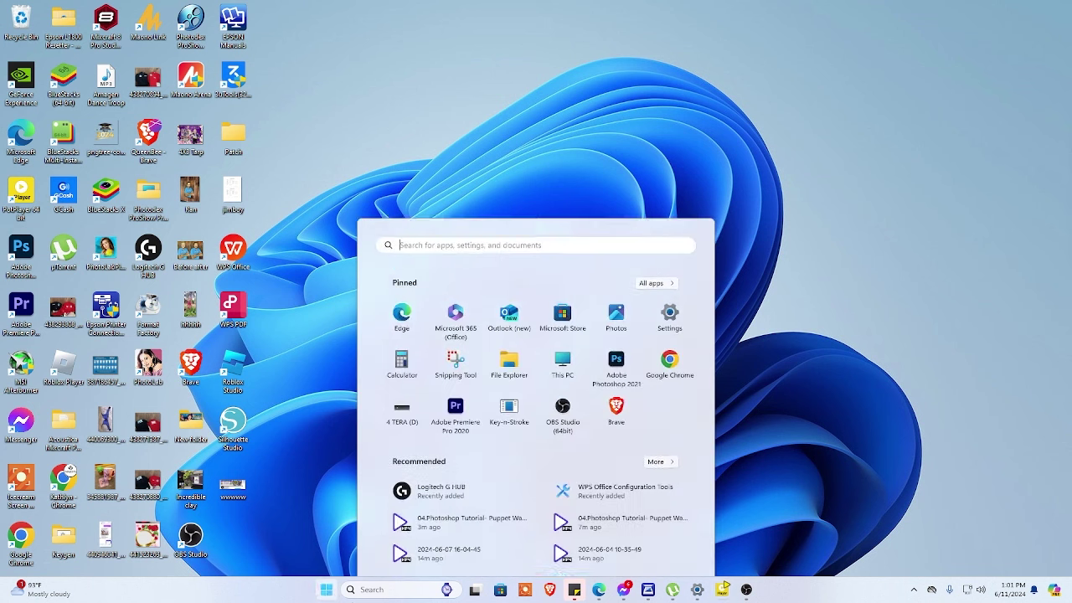
Step: Bring up the Start menu's pinned apps to find Adobe Photoshop 2021
{"action": "left_click", "coordinate": [327, 590]}
Step: Launch Photoshop, save the Pinterest cartoon woman-with-cane image as a JPG in Downloads, then minimize the browser
{"action": "left_click", "coordinate": [606, 313]}
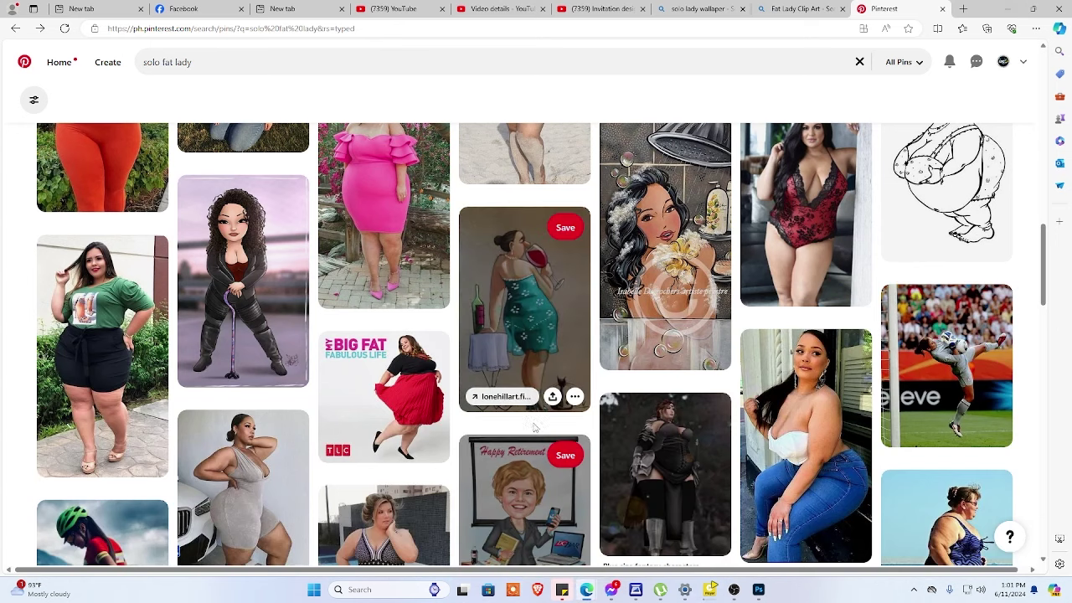
{"action": "left_click", "coordinate": [252, 316]}
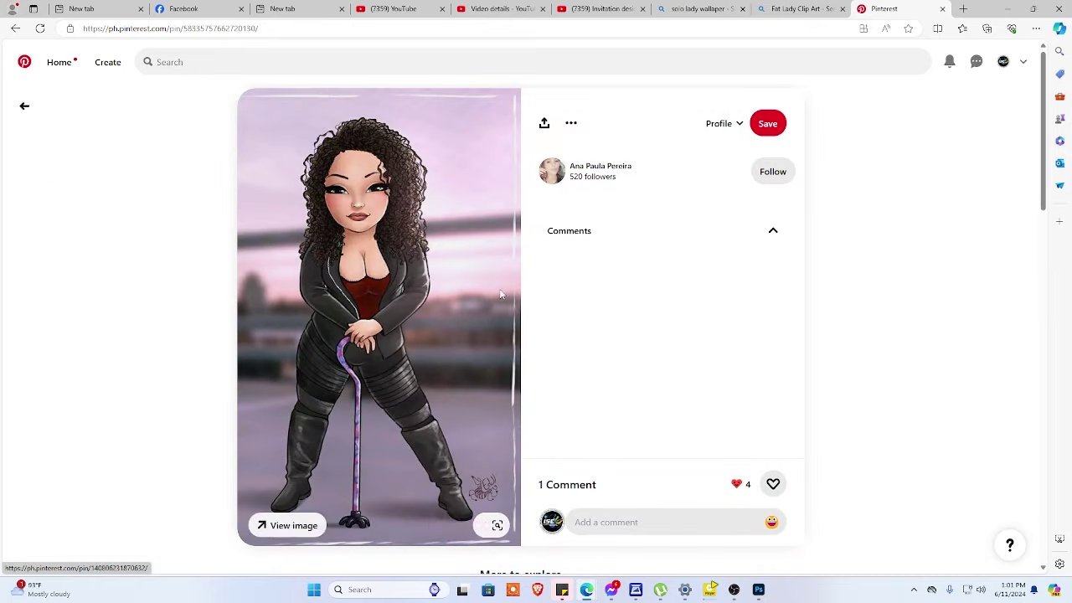
{"action": "right_click", "coordinate": [394, 232]}
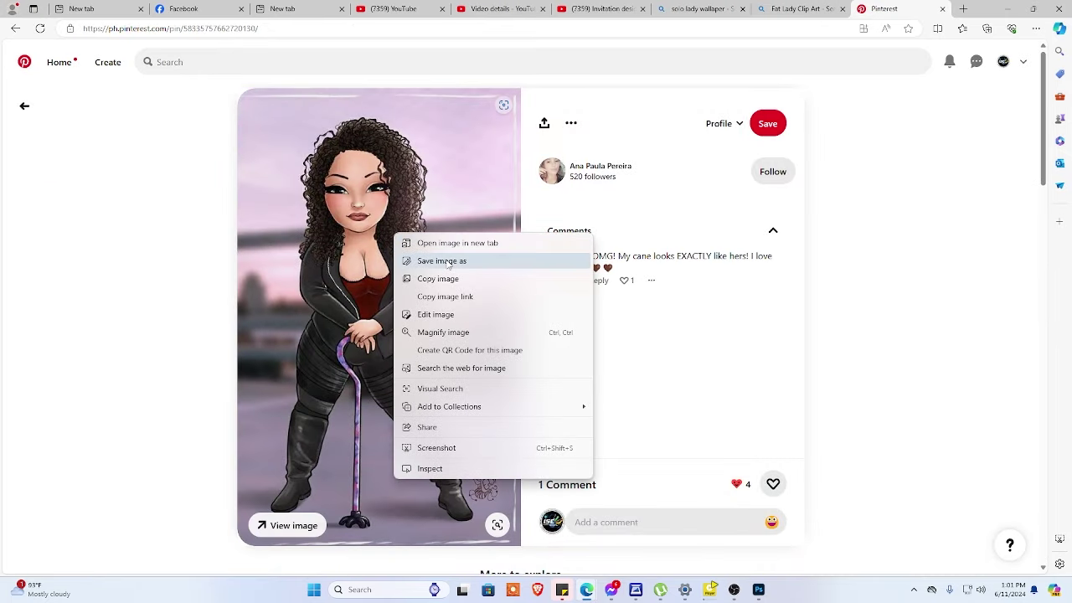
{"action": "left_click", "coordinate": [441, 260]}
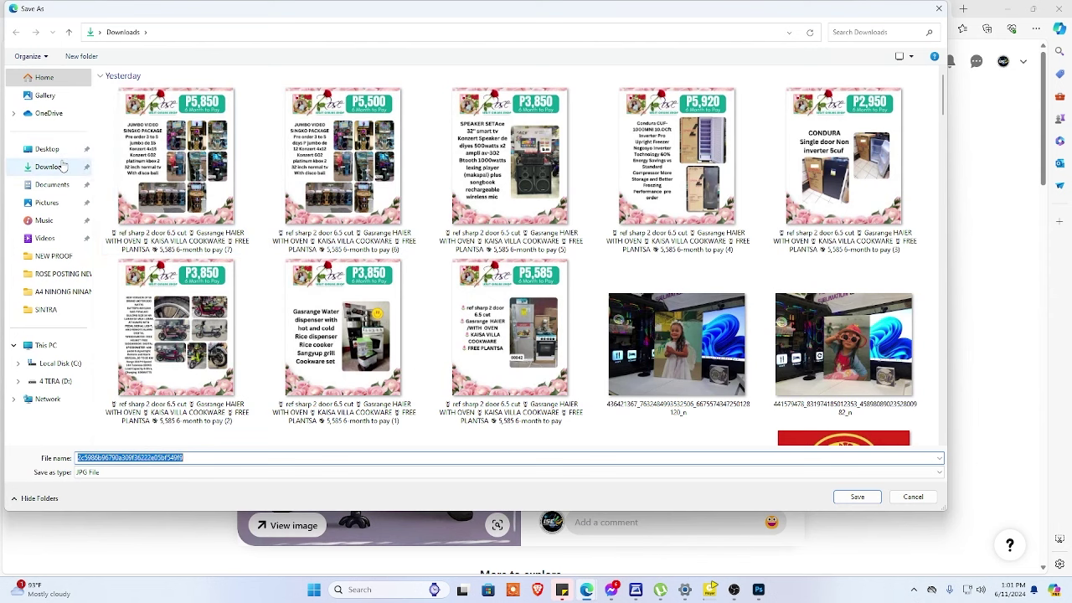
{"action": "left_click", "coordinate": [60, 167]}
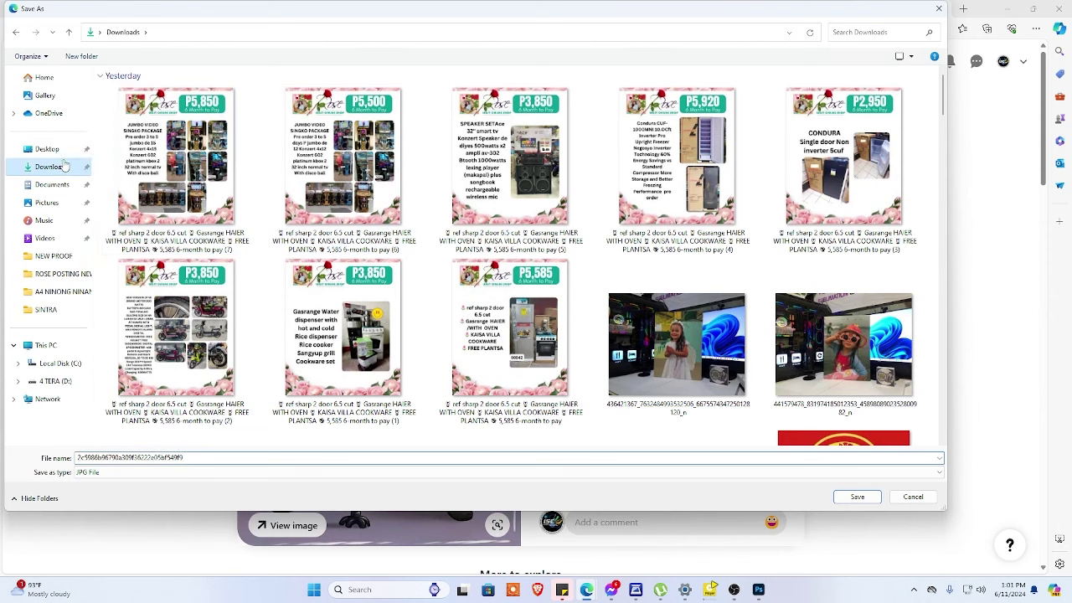
{"action": "left_click", "coordinate": [856, 496]}
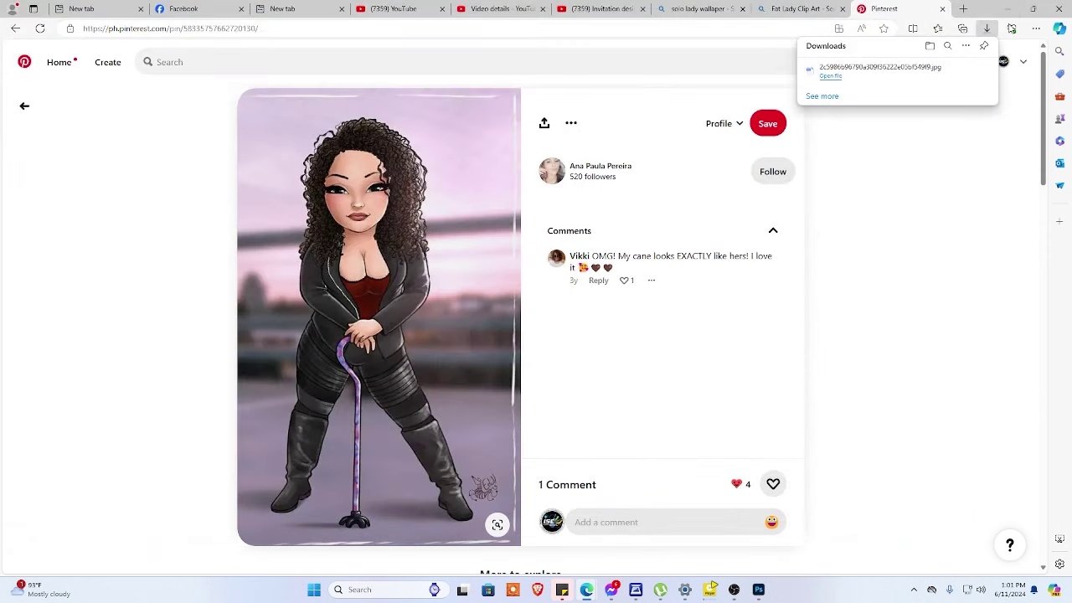
{"action": "left_click", "coordinate": [1004, 9]}
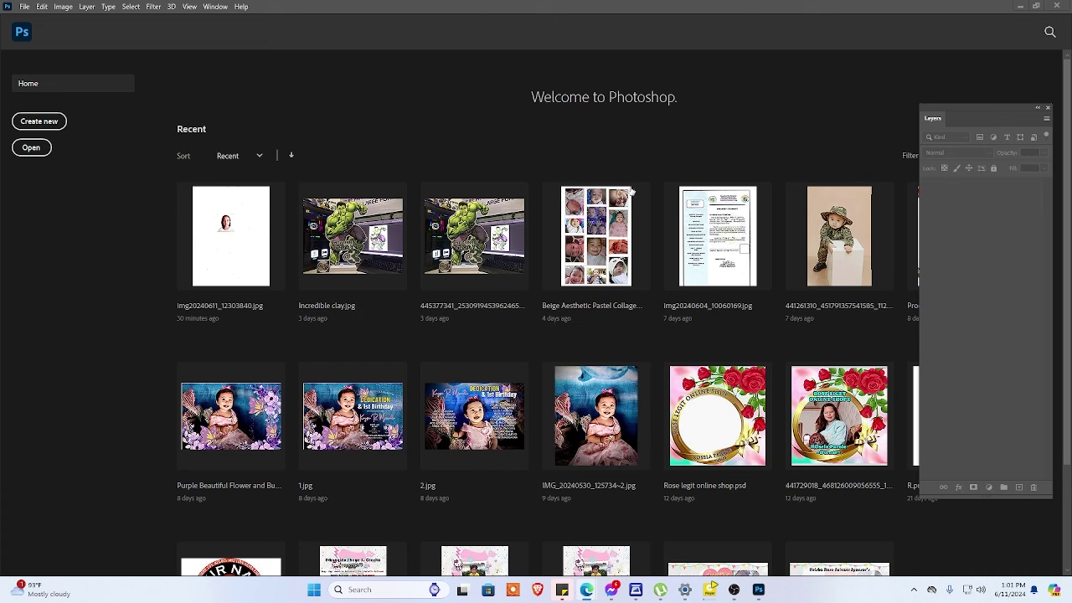
Step: Open the downloaded cartoon woman JPG in Photoshop via File > Open
{"action": "left_click", "coordinate": [24, 7]}
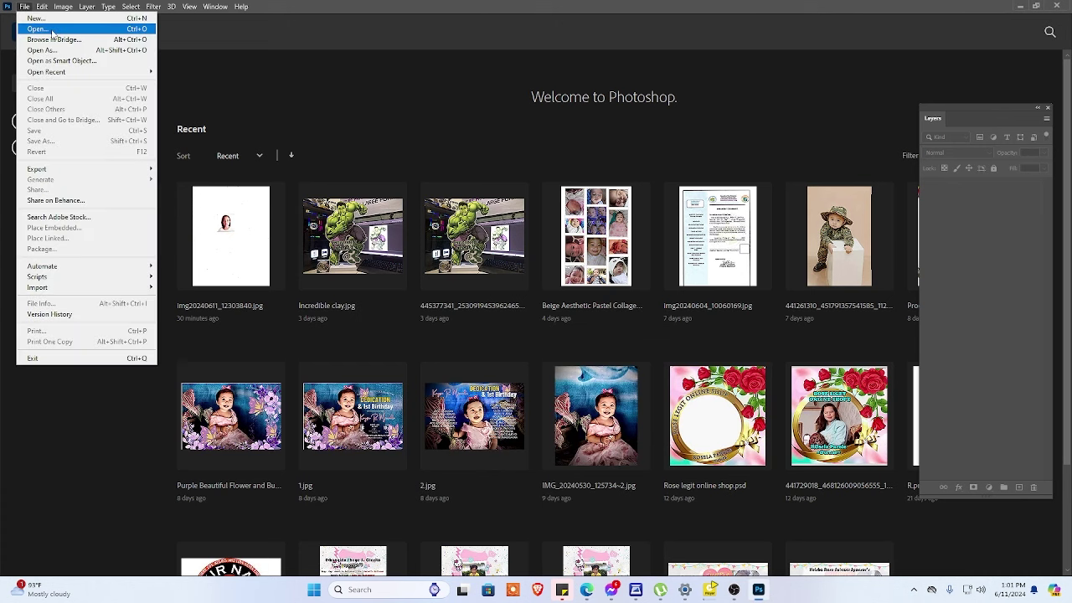
{"action": "left_click", "coordinate": [52, 29]}
{"action": "left_click", "coordinate": [215, 180]}
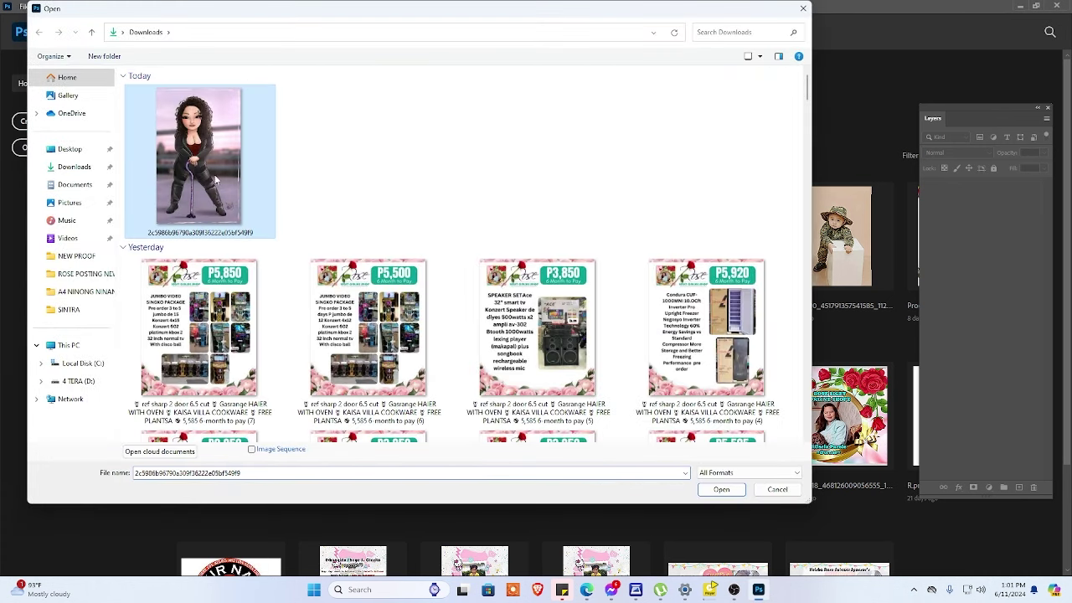
{"action": "left_click", "coordinate": [723, 491]}
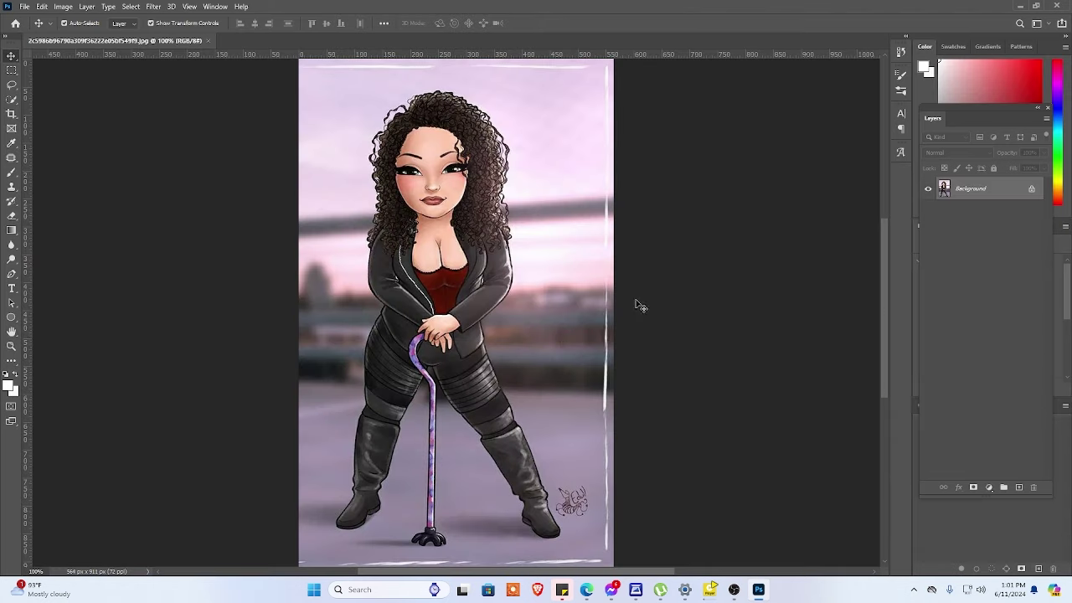
Step: Unlock the background as Layer 0, duplicate it as Layer 0 copy, and hide the original
{"action": "left_click", "coordinate": [1031, 191]}
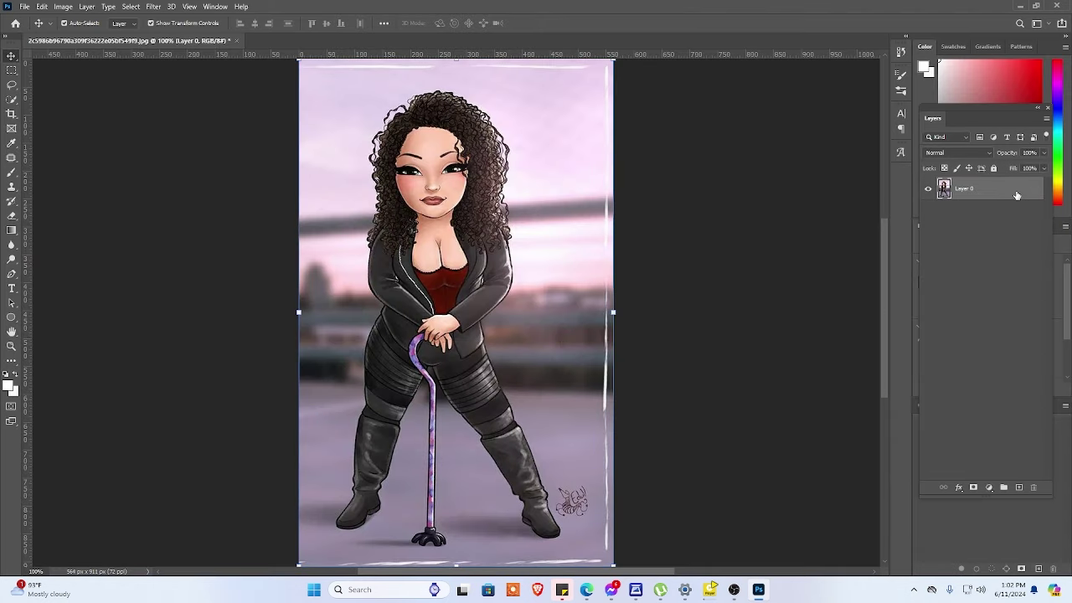
{"action": "right_click", "coordinate": [1016, 195]}
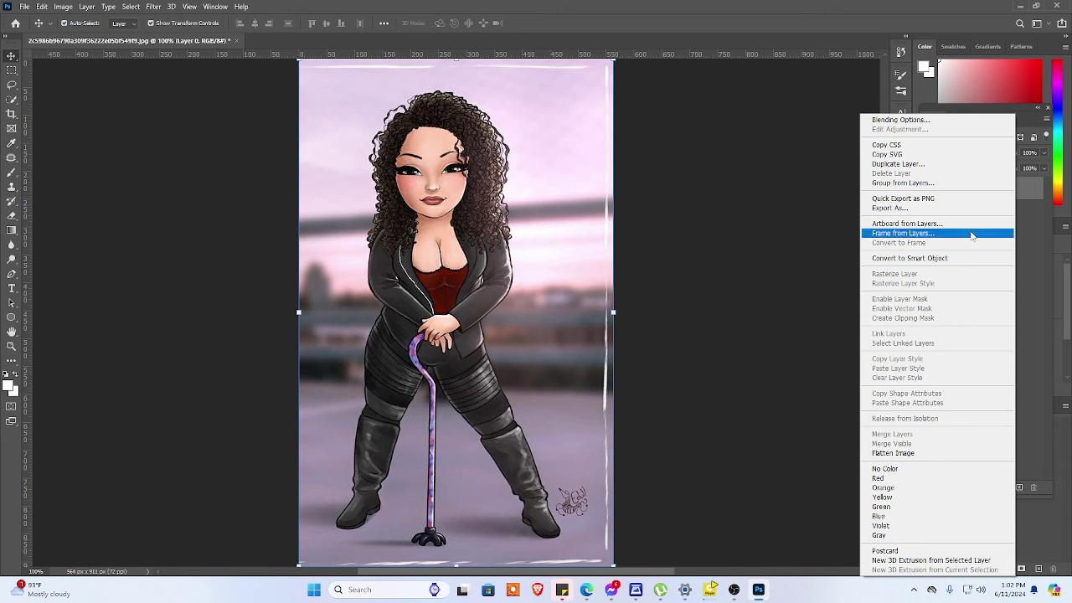
{"action": "left_click", "coordinate": [971, 164]}
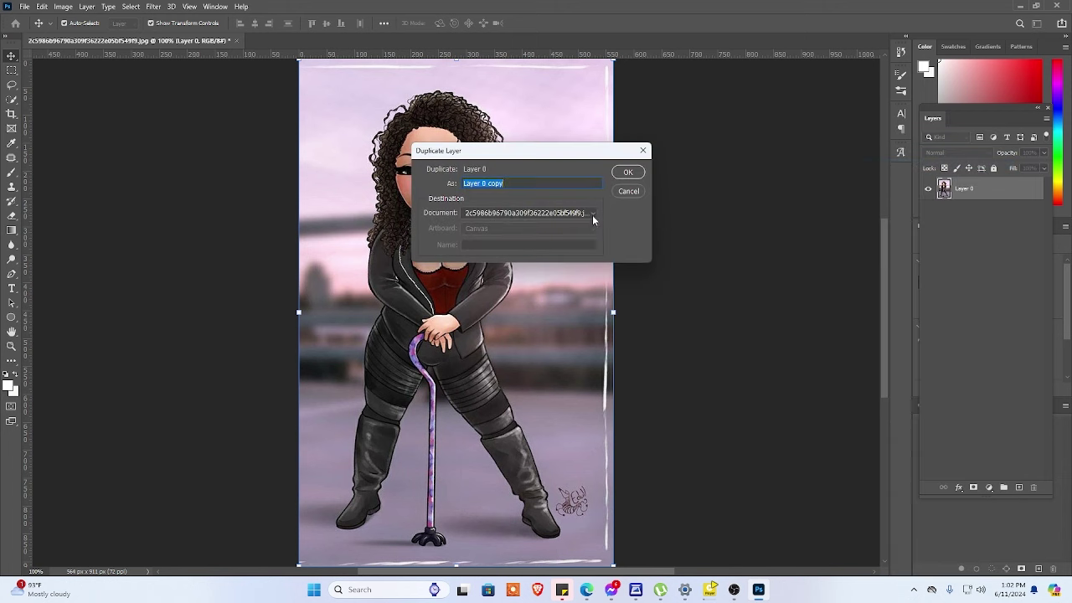
{"action": "left_click", "coordinate": [626, 174]}
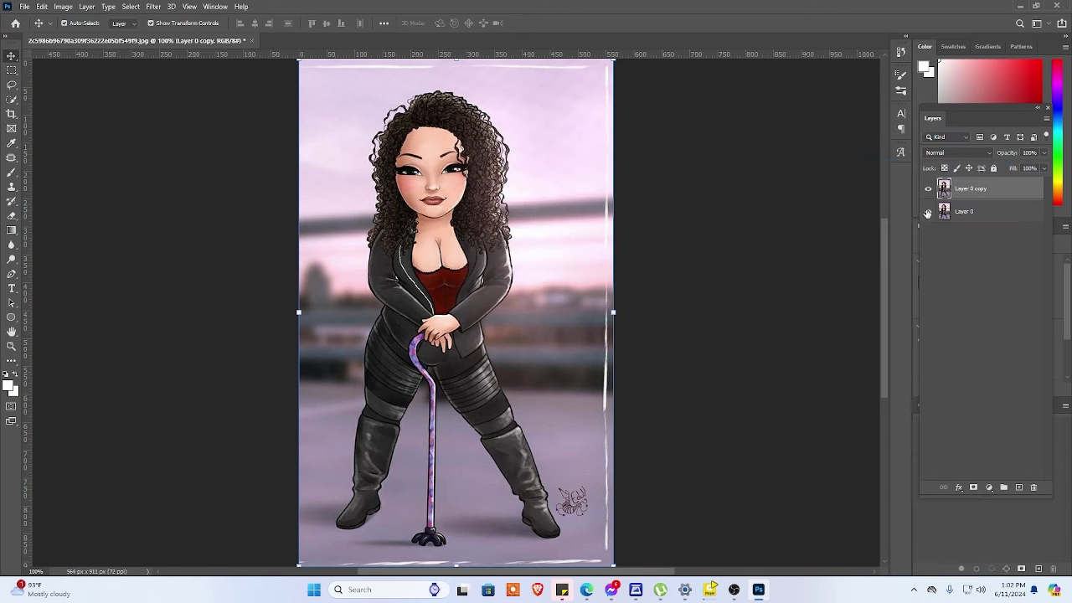
{"action": "left_click", "coordinate": [716, 368]}
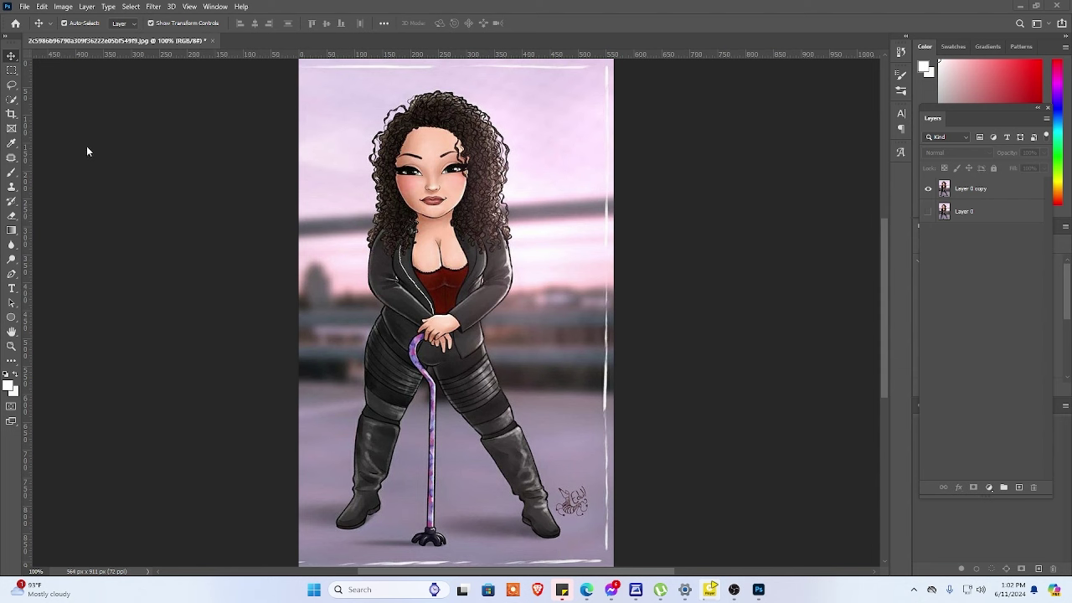
Step: Select the woman's head, hair and body with the Quick Selection Tool
{"action": "left_click", "coordinate": [12, 100]}
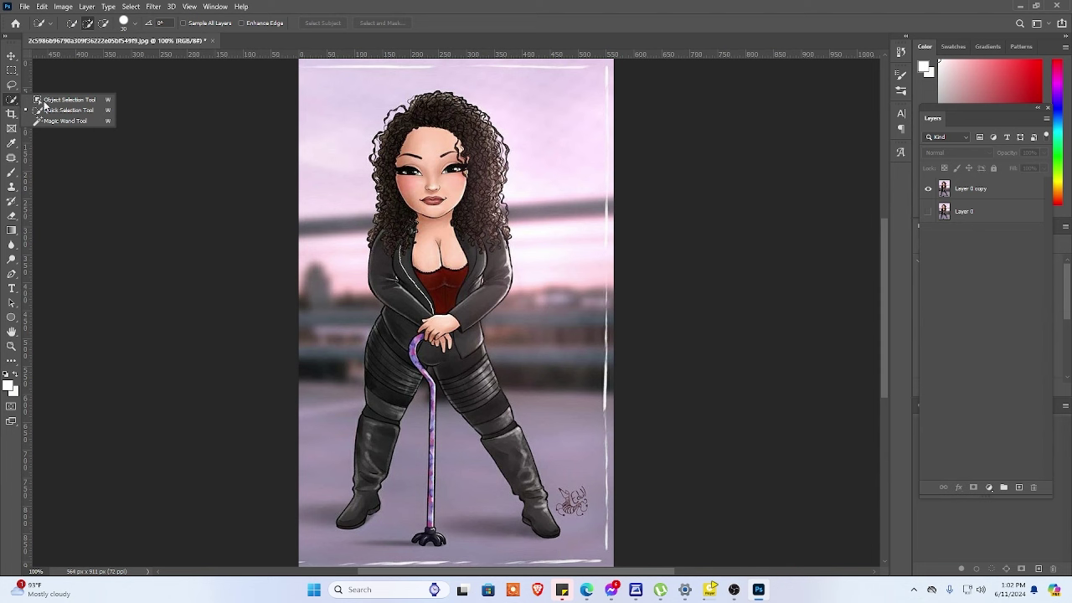
{"action": "left_click", "coordinate": [64, 110]}
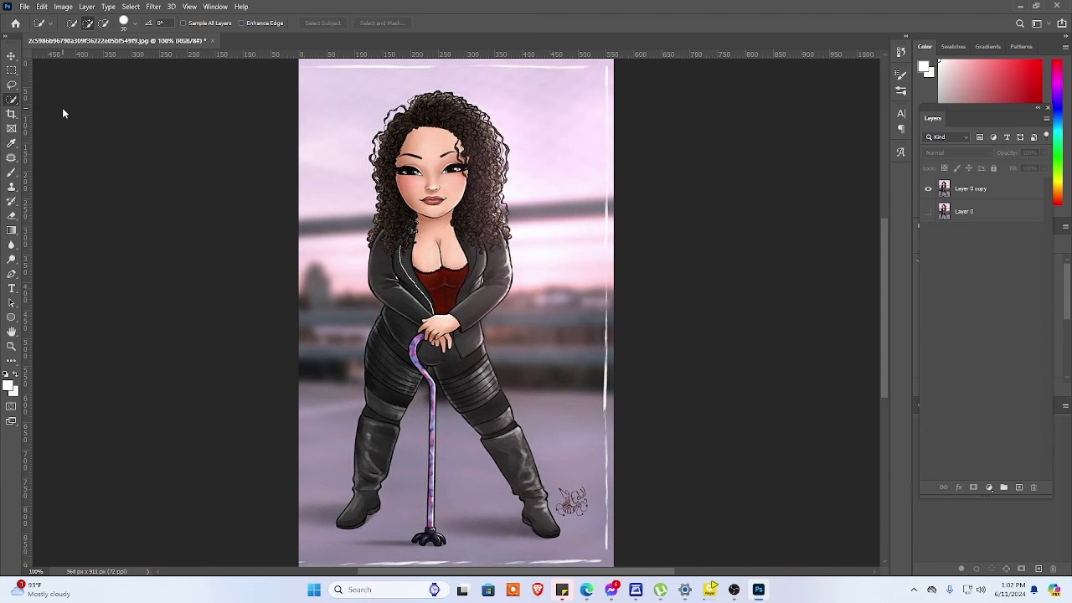
{"action": "left_click", "coordinate": [1011, 189]}
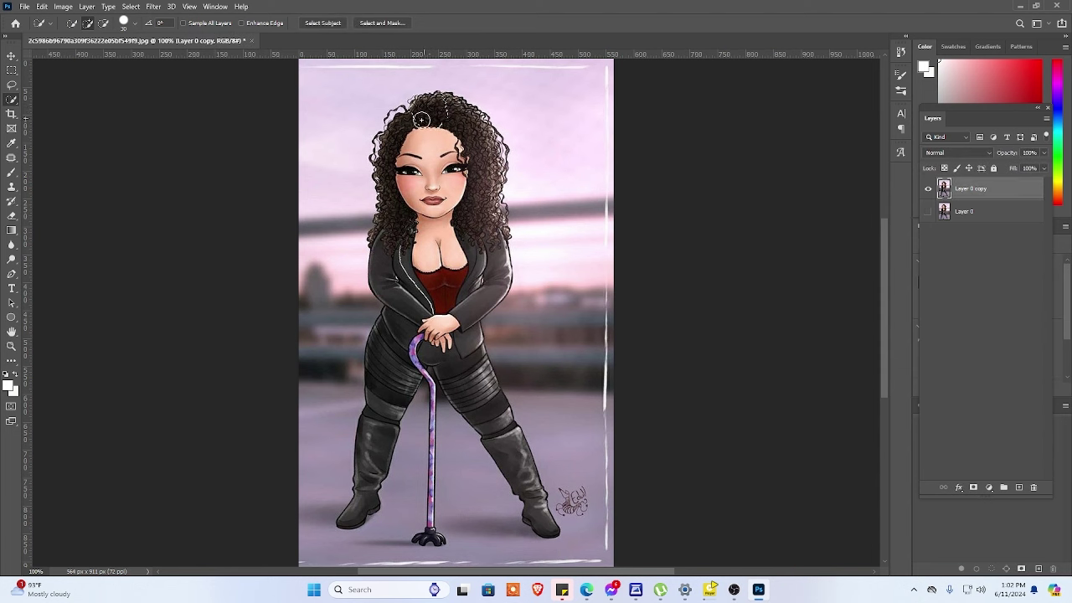
{"action": "mouse_move", "coordinate": [431, 108]}
{"action": "left_mouse_down"}
{"action": "mouse_move", "coordinate": [405, 132]}
{"action": "mouse_move", "coordinate": [396, 124]}
{"action": "mouse_move", "coordinate": [436, 297]}
{"action": "mouse_move", "coordinate": [465, 303]}
{"action": "left_mouse_up"}
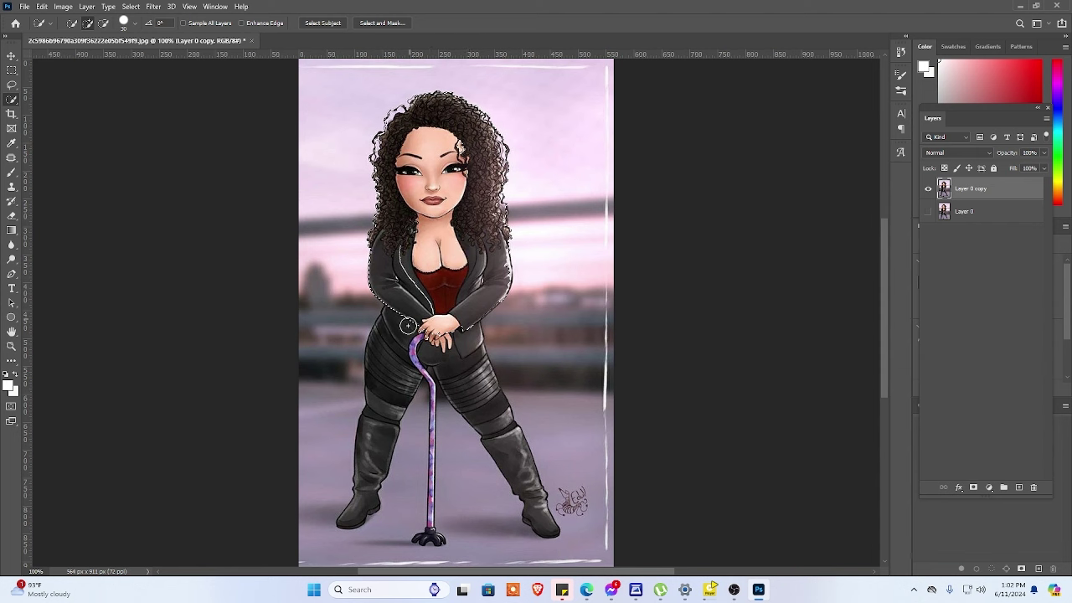
{"action": "mouse_move", "coordinate": [409, 326]}
{"action": "left_mouse_down"}
{"action": "mouse_move", "coordinate": [397, 378]}
{"action": "mouse_move", "coordinate": [440, 359]}
{"action": "mouse_move", "coordinate": [507, 453]}
{"action": "left_mouse_up"}
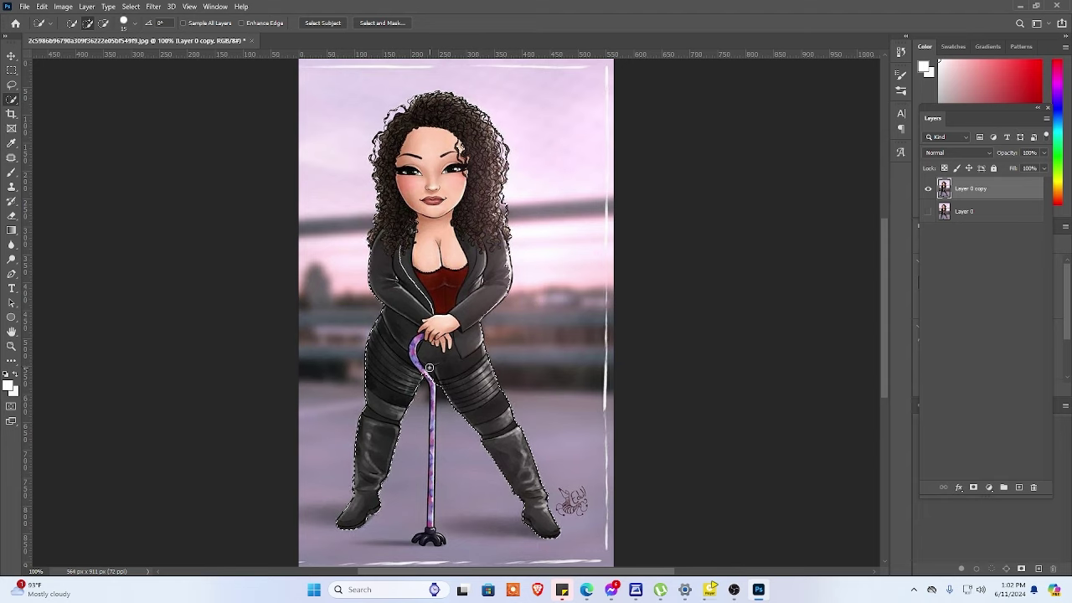
Step: Shrink the brush and zoom in to add her legs, boots and full cane to the selection
{"action": "key", "text": "bracketleft"}
{"action": "key", "text": "bracketleft"}
{"action": "key", "text": "bracketleft"}
{"action": "scroll", "coordinate": [415, 360], "scroll_direction": "up", "scroll_amount": 3}
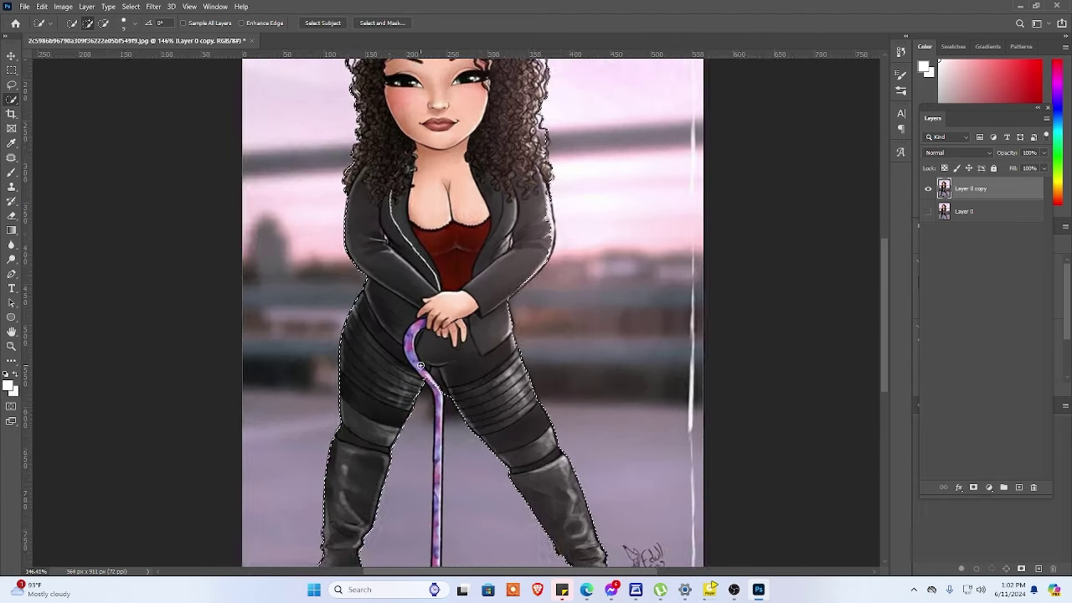
{"action": "scroll", "coordinate": [418, 364], "scroll_direction": "up", "scroll_amount": 3}
{"action": "mouse_move", "coordinate": [418, 364]}
{"action": "left_mouse_down"}
{"action": "mouse_move", "coordinate": [429, 244]}
{"action": "mouse_move", "coordinate": [453, 330]}
{"action": "mouse_move", "coordinate": [456, 470]}
{"action": "left_mouse_up"}
{"action": "scroll", "coordinate": [428, 239], "scroll_direction": "up", "scroll_amount": 2}
{"action": "scroll", "coordinate": [497, 393], "scroll_direction": "down", "scroll_amount": 5}
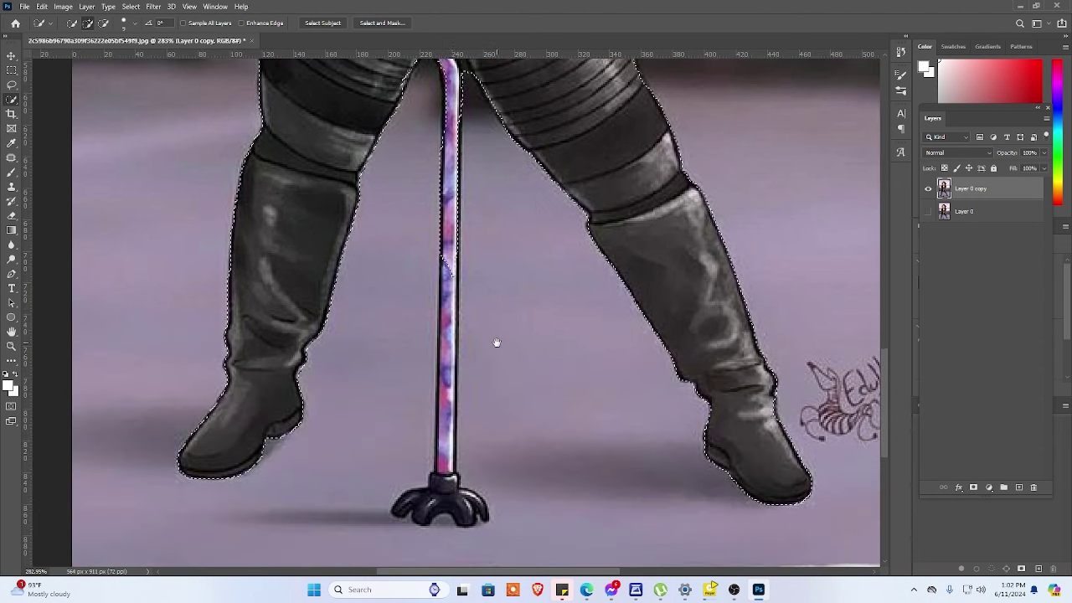
{"action": "left_click_drag", "start_coordinate": [445, 308], "coordinate": [446, 478]}
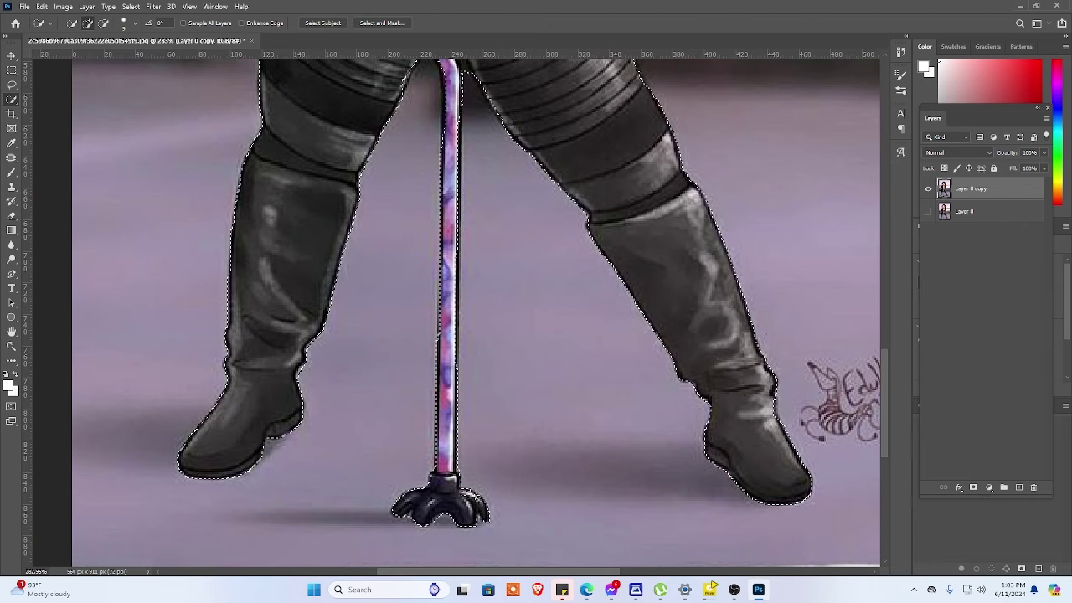
{"action": "key", "text": "ctrl+d"}
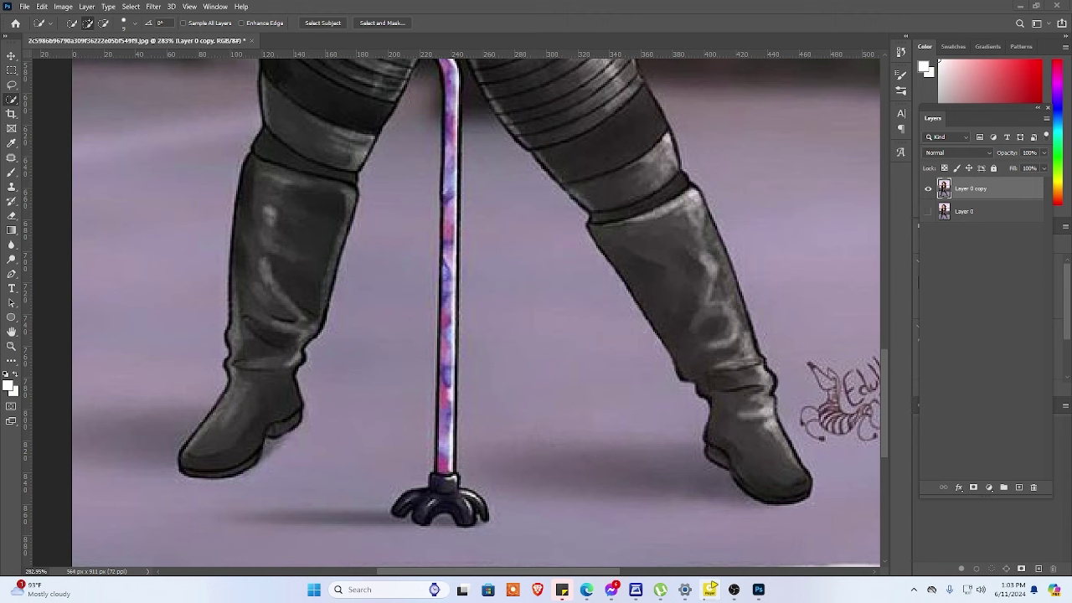
{"action": "key", "text": "ctrl+z"}
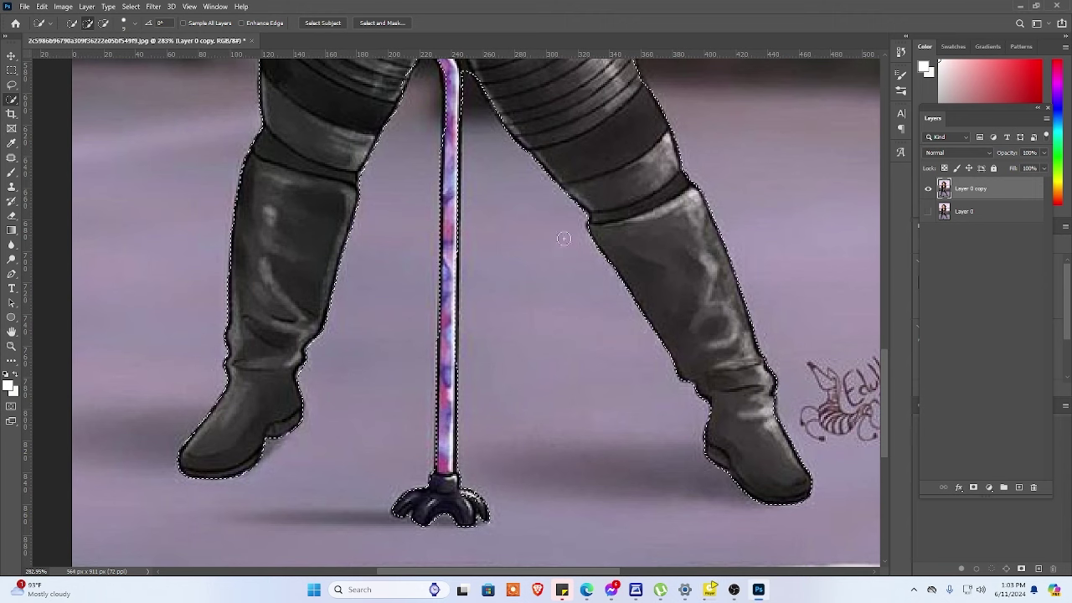
{"action": "scroll", "coordinate": [564, 240], "scroll_direction": "down", "scroll_amount": 2}
{"action": "scroll", "coordinate": [536, 251], "scroll_direction": "down", "scroll_amount": 2}
{"action": "scroll", "coordinate": [519, 265], "scroll_direction": "down", "scroll_amount": 1}
{"action": "scroll", "coordinate": [519, 265], "scroll_direction": "down", "scroll_amount": 1}
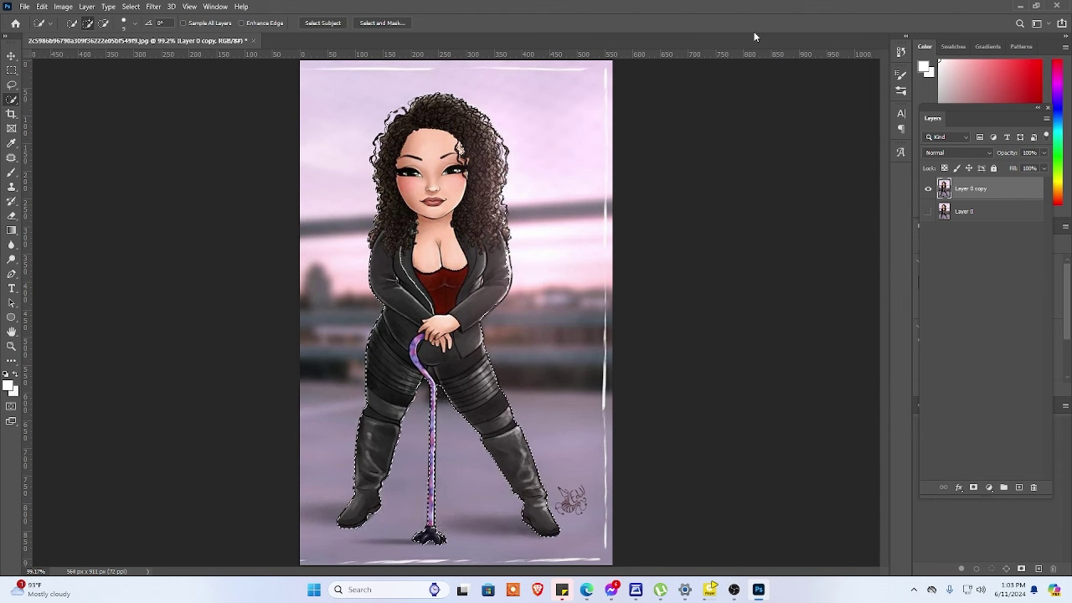
Step: Copy the selected woman onto a new layer with Ctrl+J and name it FIGURE
{"action": "key", "text": "ctrl+j"}
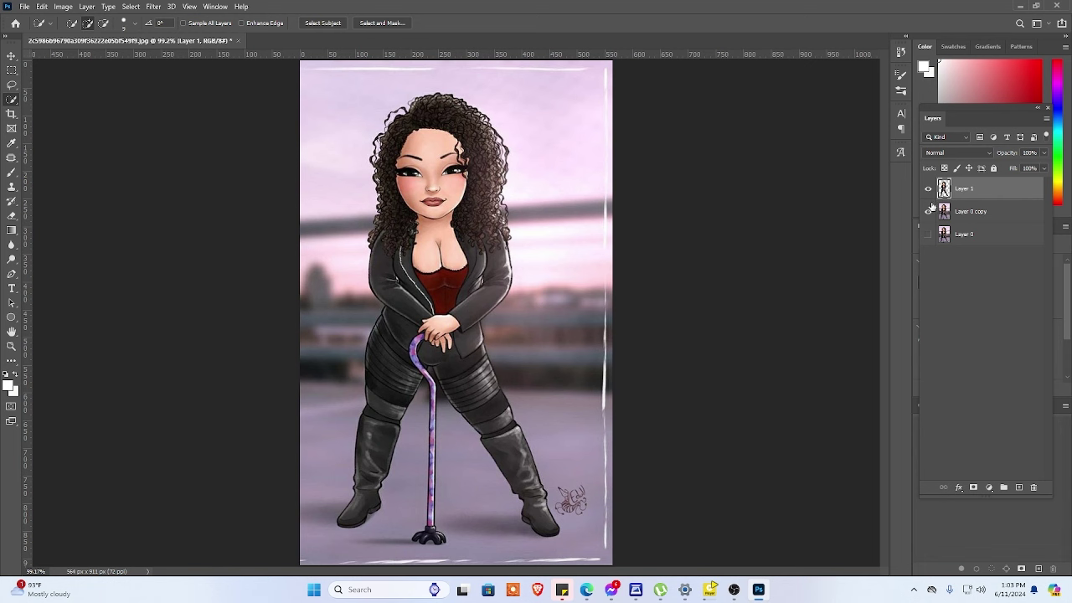
{"action": "double_click", "coordinate": [967, 189]}
{"action": "type", "text": "fo"}
{"action": "key", "text": "BackSpace"}
{"action": "type", "text": "ront"}
{"action": "type", "text": "RE"}
{"action": "key", "text": "Return"}
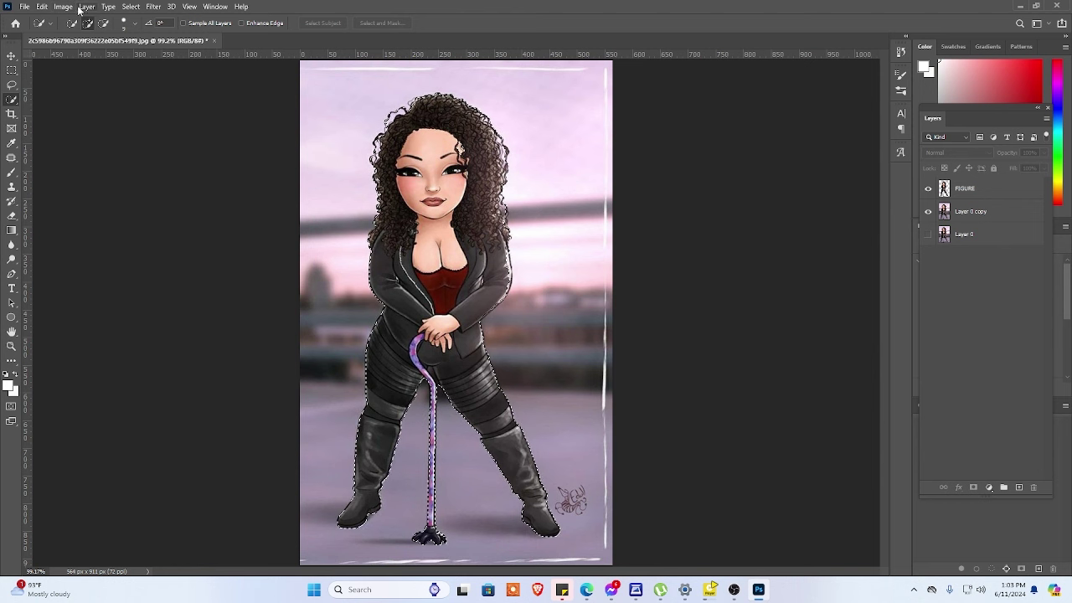
Step: Expand the selection a few pixels with Select > Modify > Expand, then zoom out
{"action": "left_click", "coordinate": [128, 7]}
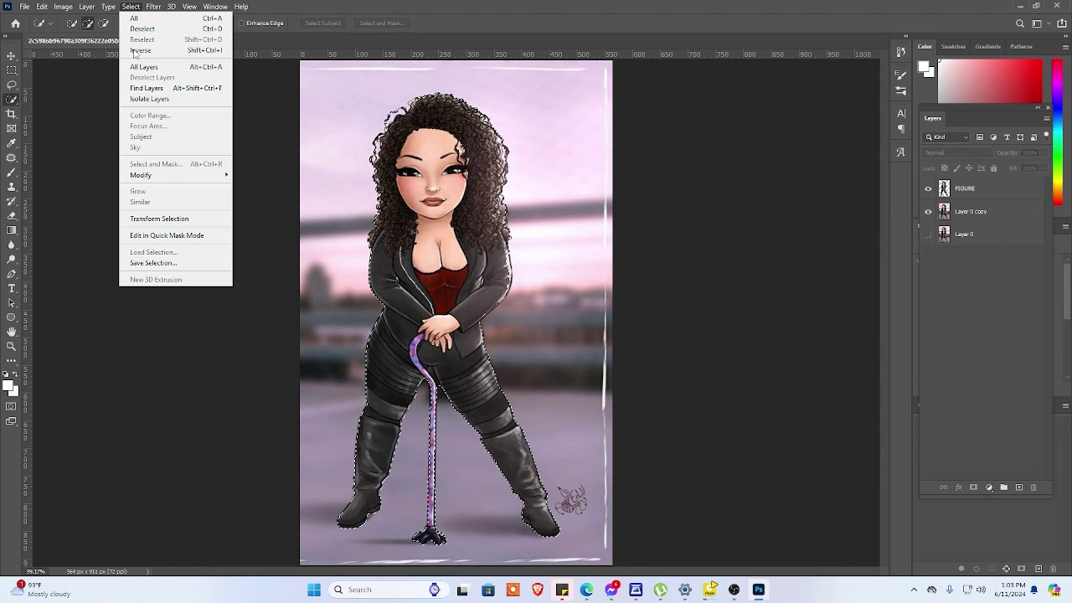
{"action": "mouse_move", "coordinate": [141, 175]}
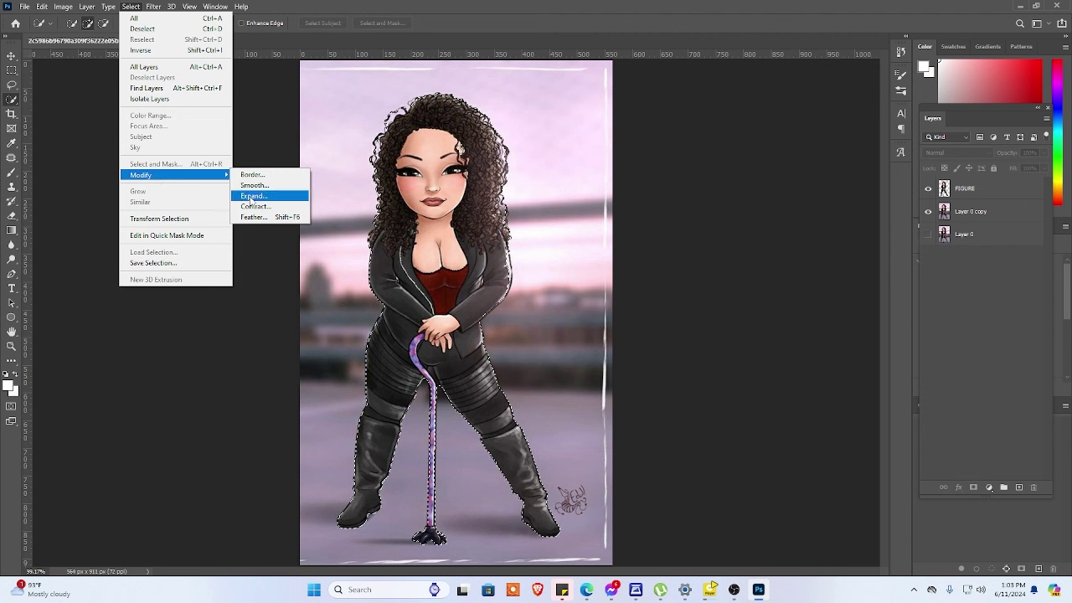
{"action": "left_click", "coordinate": [250, 196]}
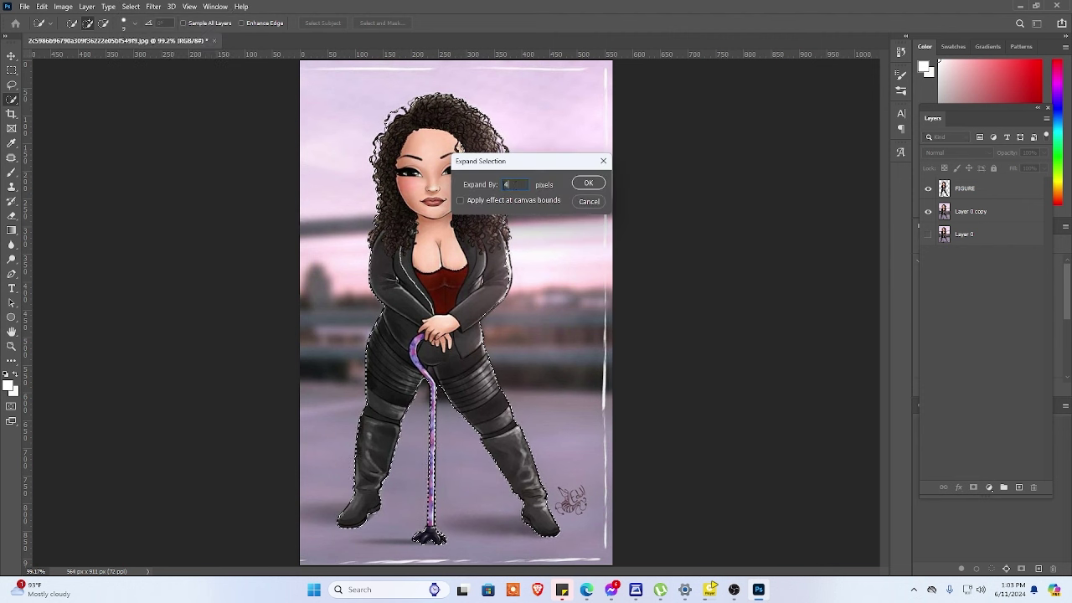
{"action": "left_click", "coordinate": [586, 183]}
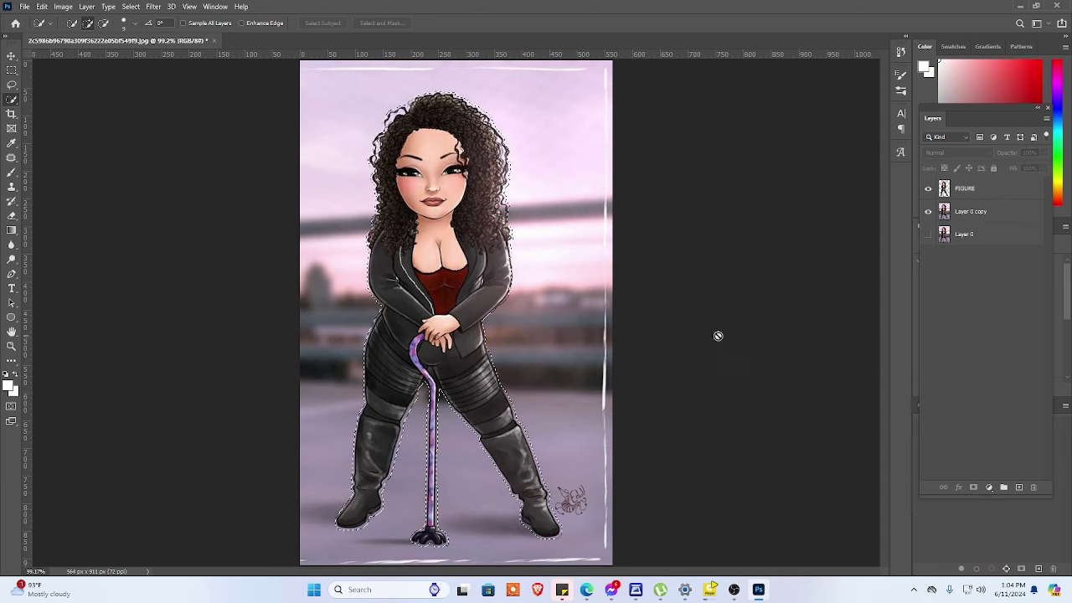
{"action": "scroll", "coordinate": [638, 330], "scroll_direction": "down", "scroll_amount": 1}
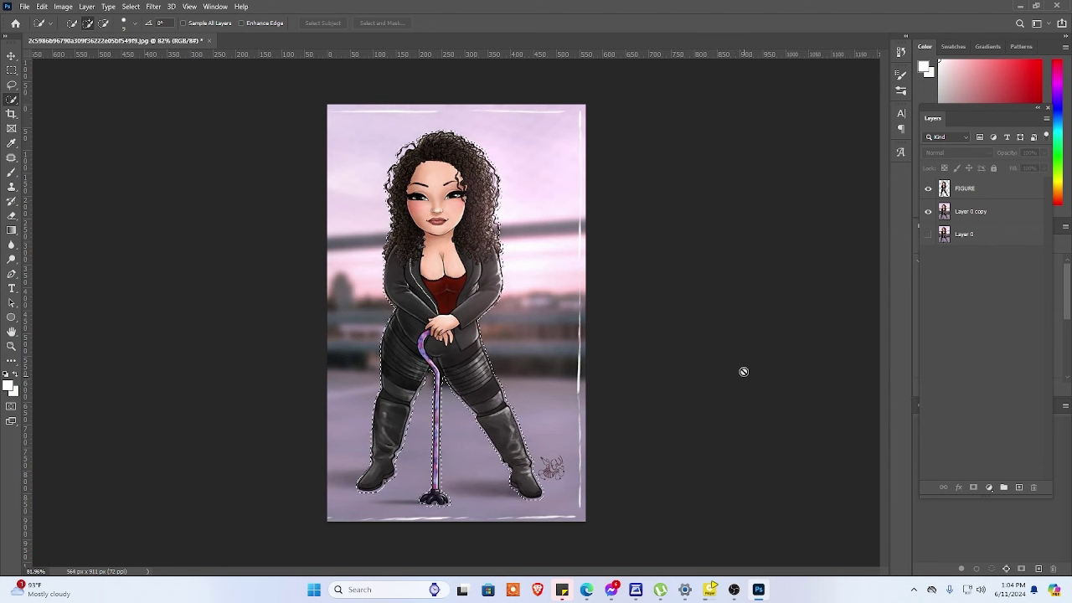
{"action": "scroll", "coordinate": [732, 350], "scroll_direction": "down", "scroll_amount": 1}
{"action": "scroll", "coordinate": [732, 349], "scroll_direction": "down", "scroll_amount": 1}
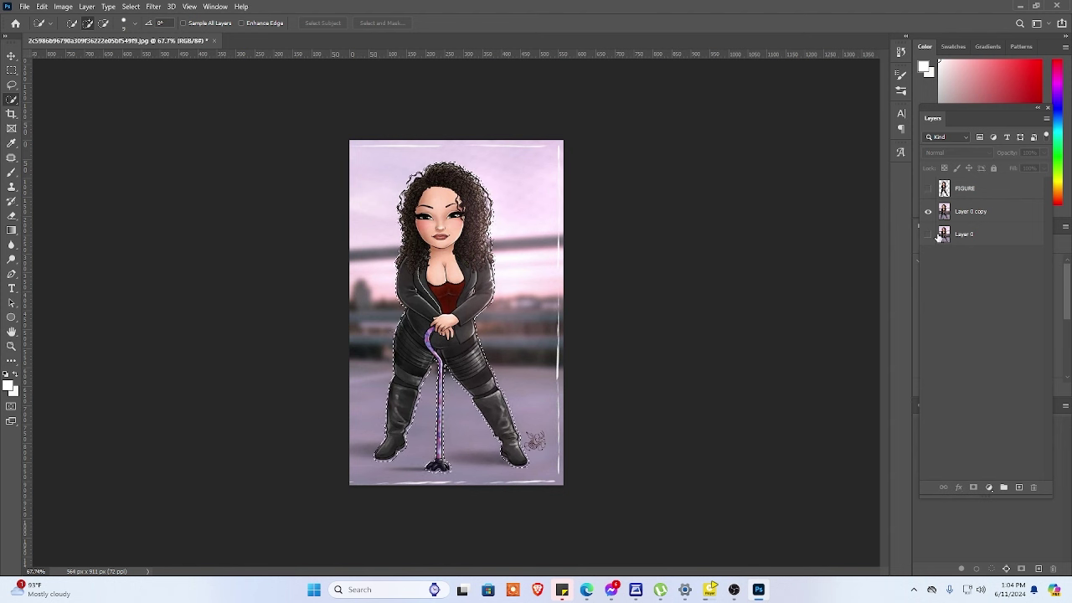
Step: Make Layer 0 copy the working layer and make a first attempt at filling the selection
{"action": "left_click", "coordinate": [46, 11]}
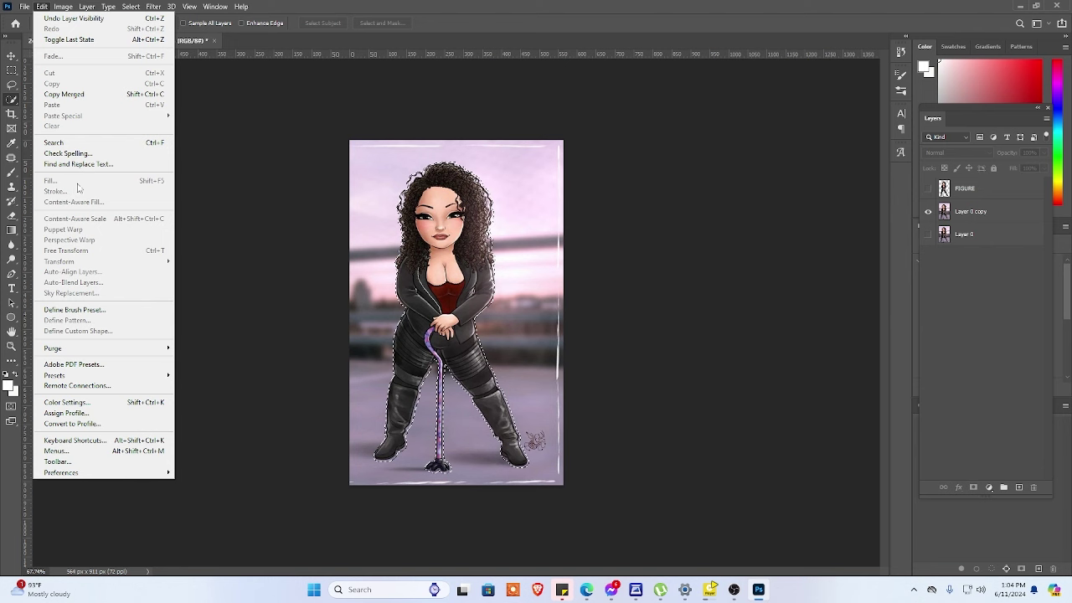
{"action": "left_click", "coordinate": [1029, 220]}
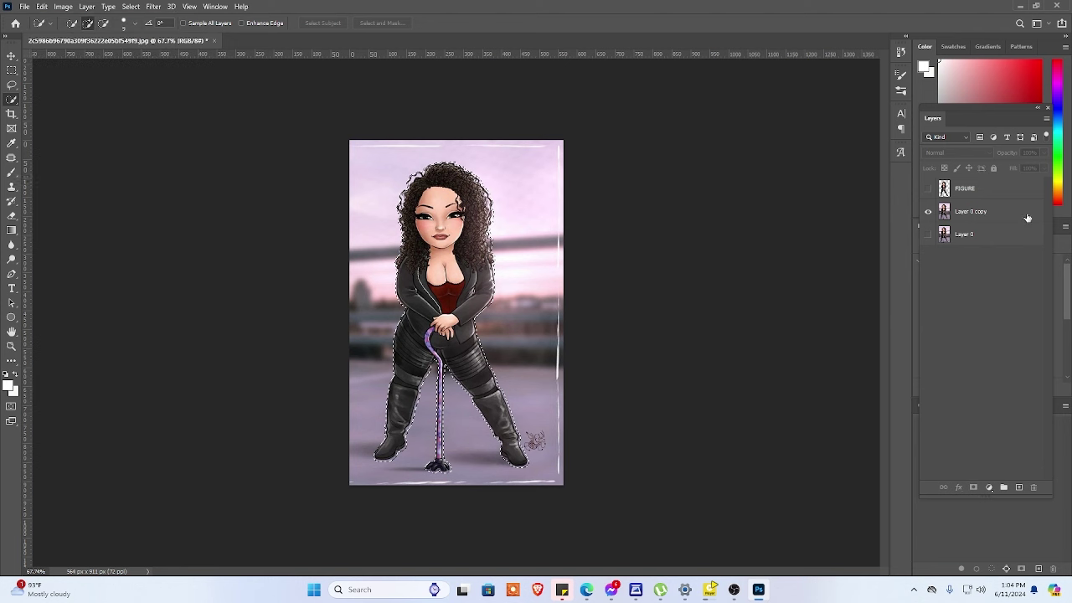
{"action": "left_click", "coordinate": [46, 8]}
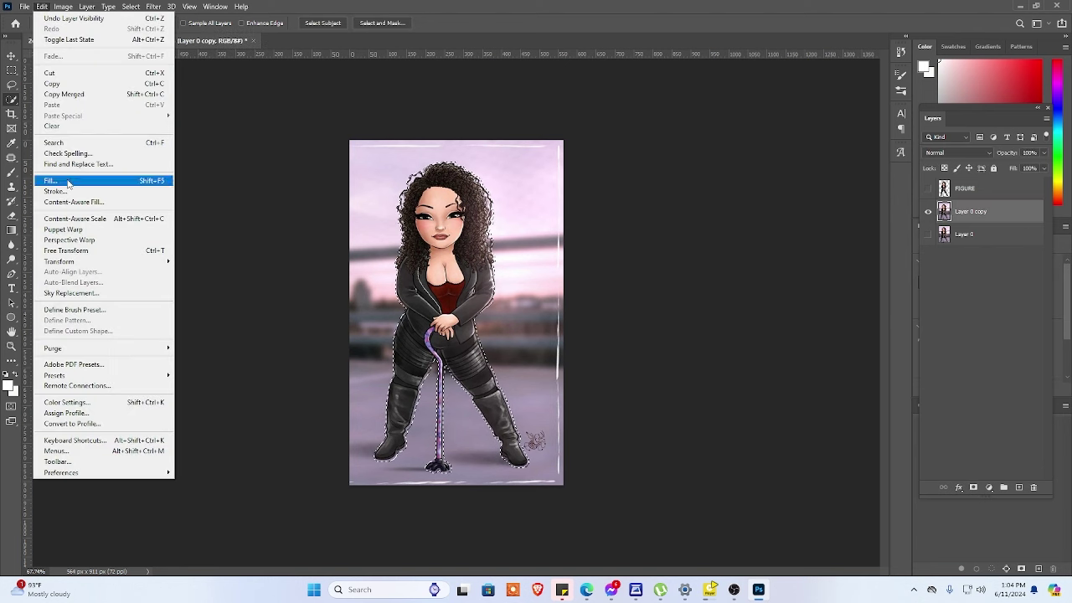
{"action": "left_click", "coordinate": [68, 183]}
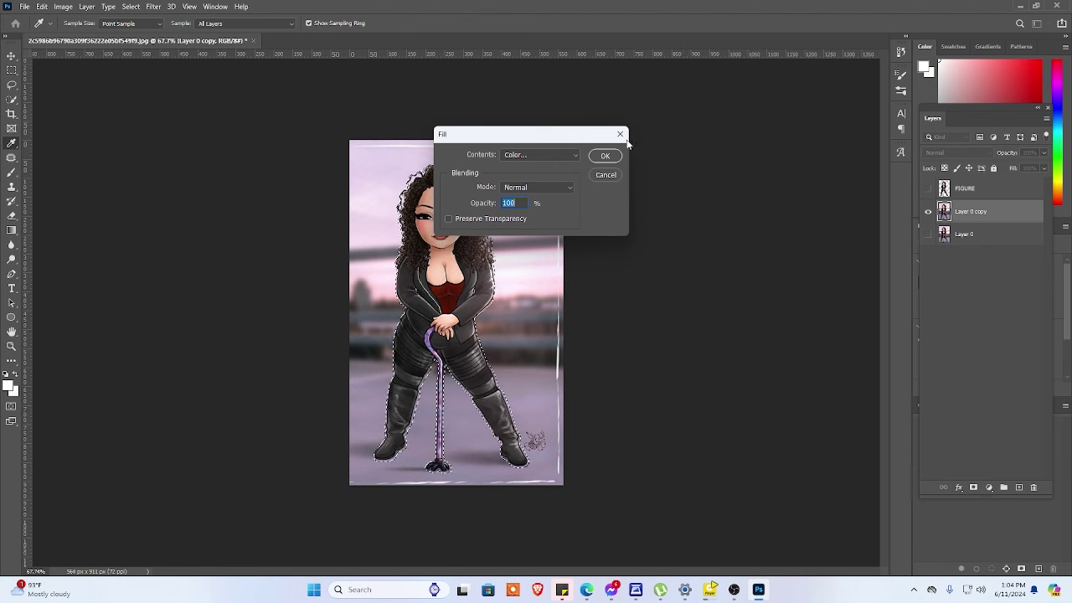
{"action": "left_click", "coordinate": [620, 134]}
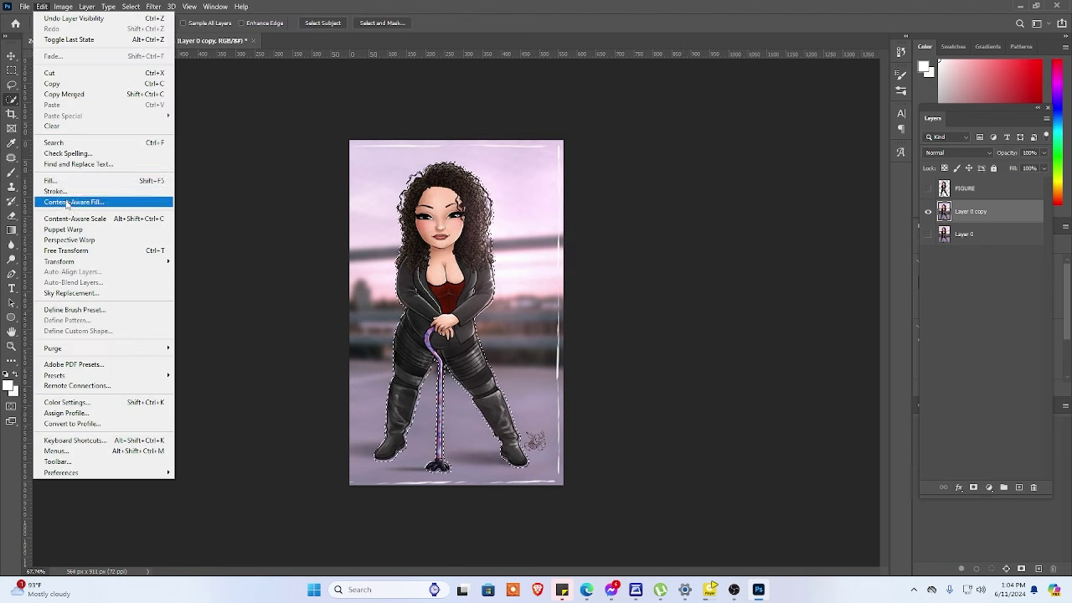
{"action": "left_click", "coordinate": [67, 203]}
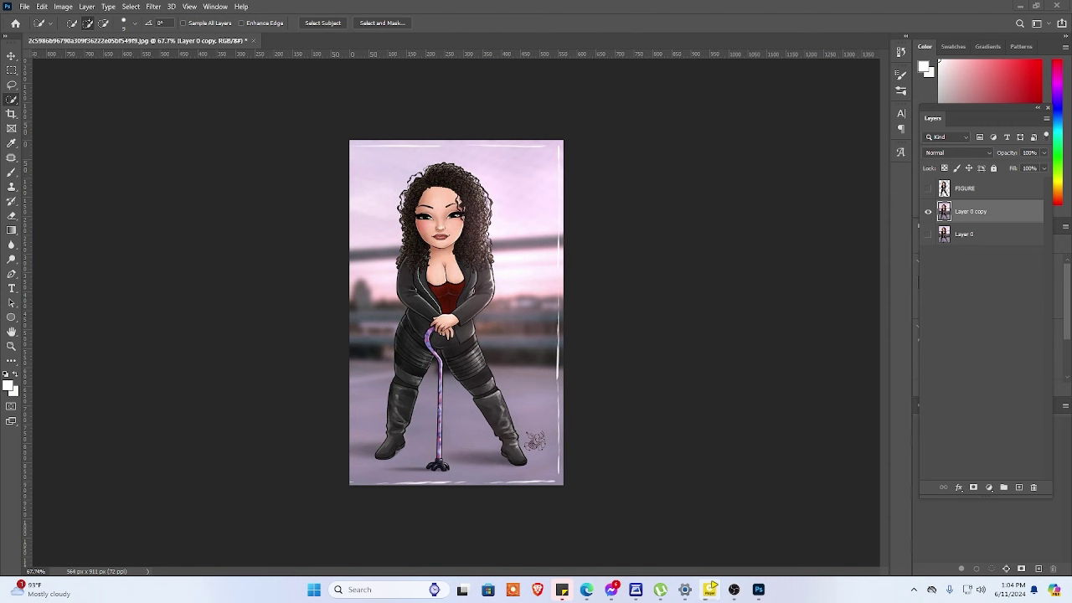
Step: Fill the woman's area with Content-Aware fill, then deselect
{"action": "left_click", "coordinate": [42, 6]}
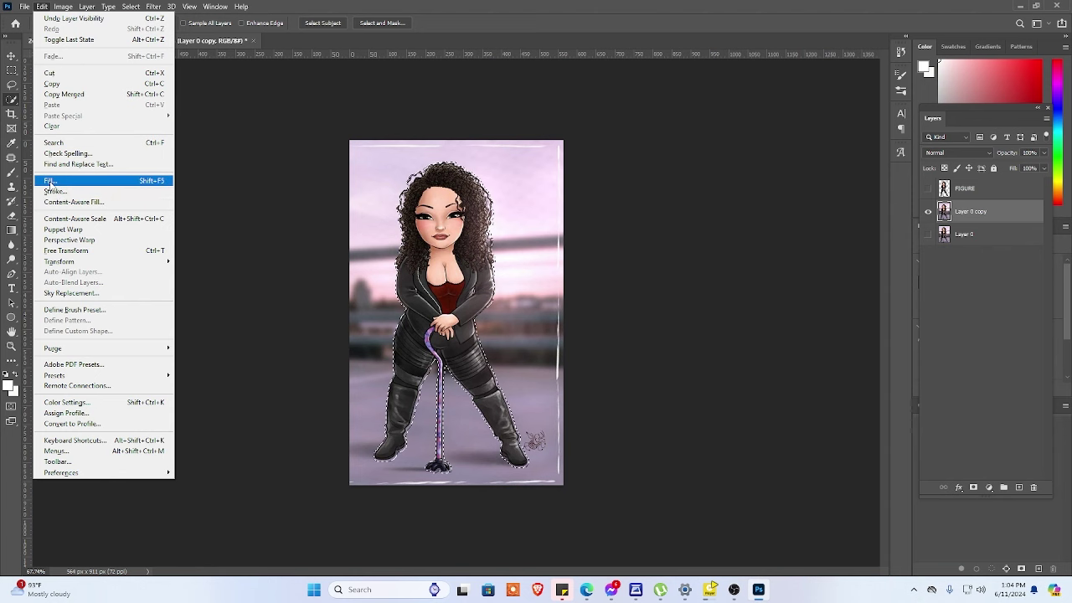
{"action": "left_click", "coordinate": [49, 183]}
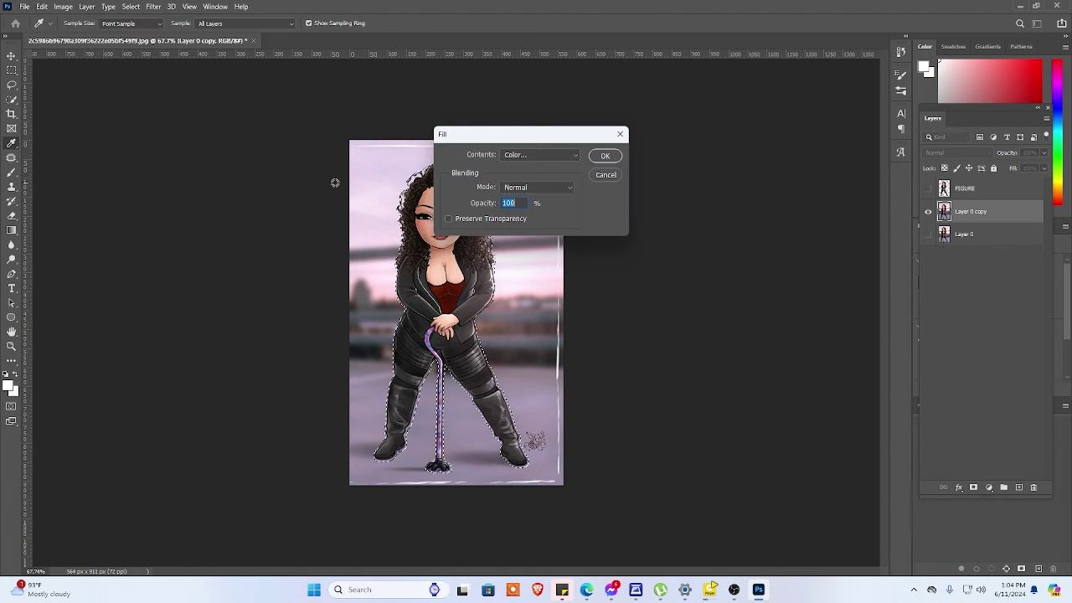
{"action": "left_click", "coordinate": [576, 154]}
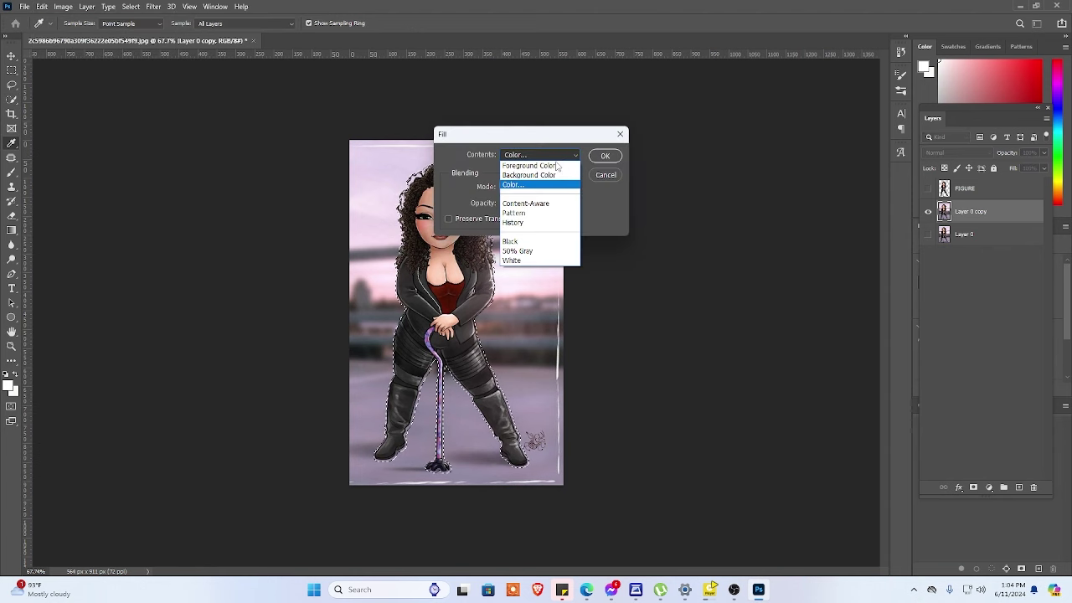
{"action": "left_click", "coordinate": [545, 204]}
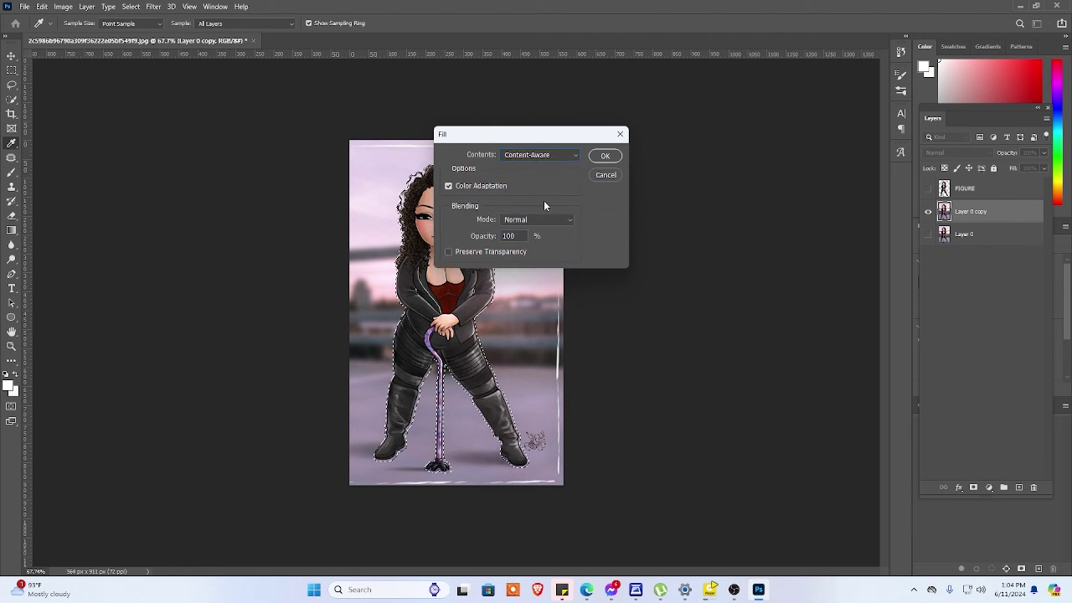
{"action": "left_click", "coordinate": [608, 156]}
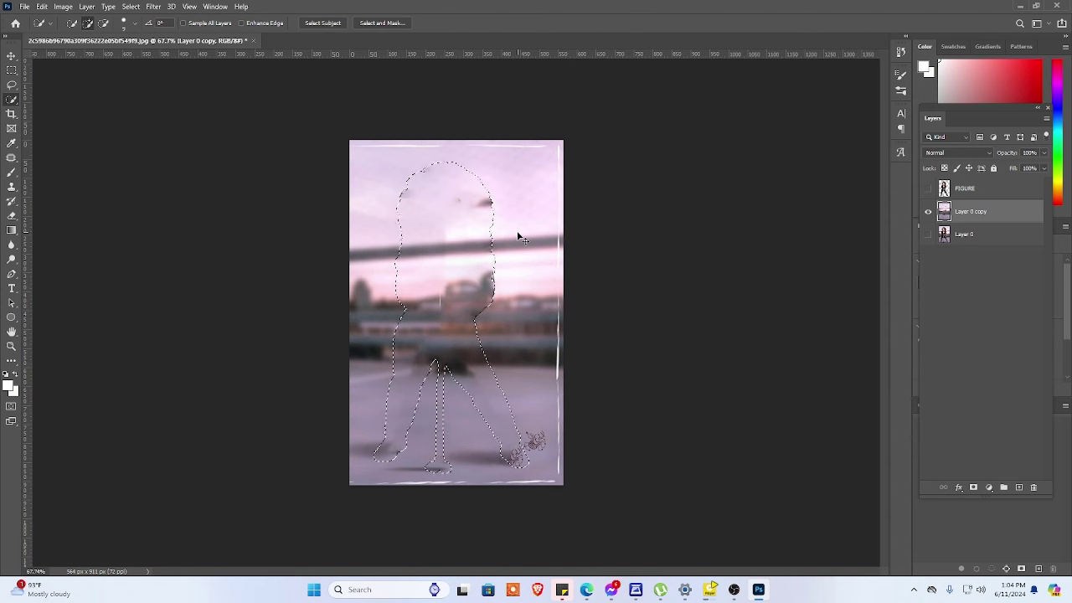
{"action": "scroll", "coordinate": [456, 314], "scroll_direction": "down", "scroll_amount": 1}
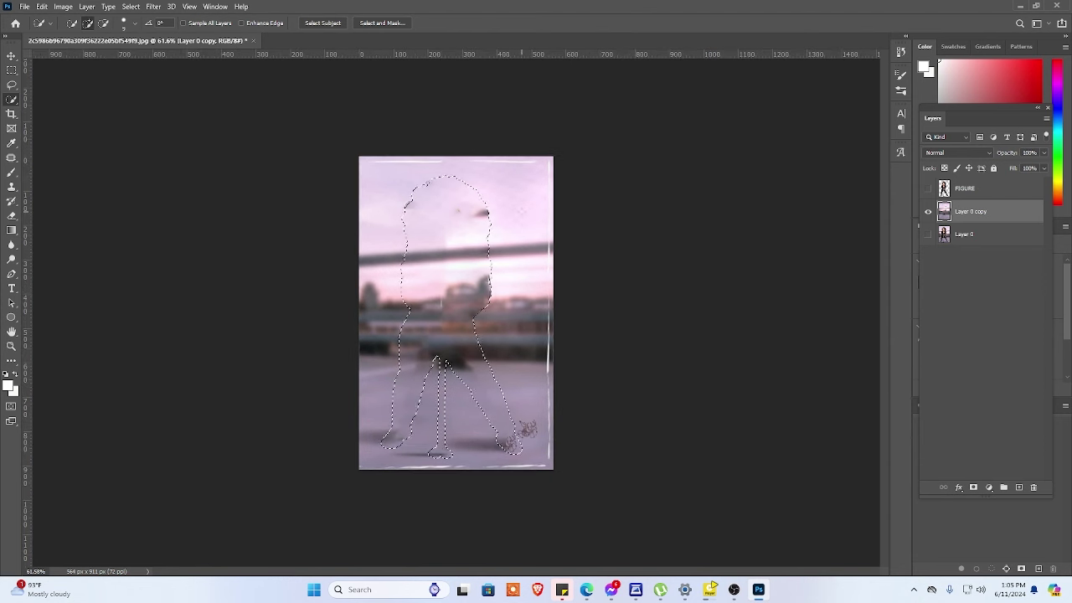
{"action": "scroll", "coordinate": [456, 314], "scroll_direction": "down", "scroll_amount": 1}
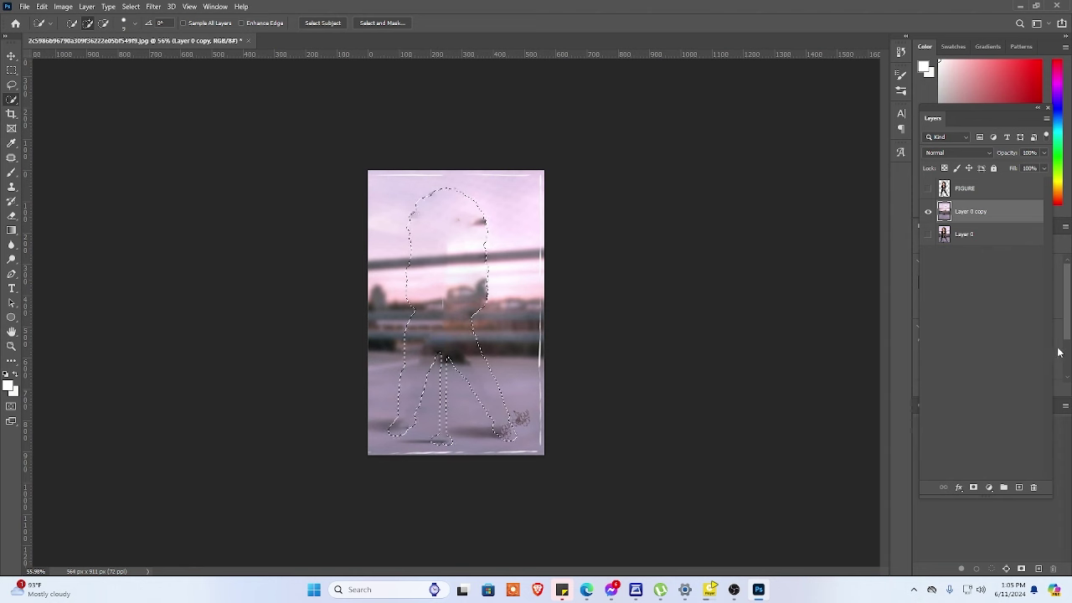
{"action": "key", "text": "ctrl+d"}
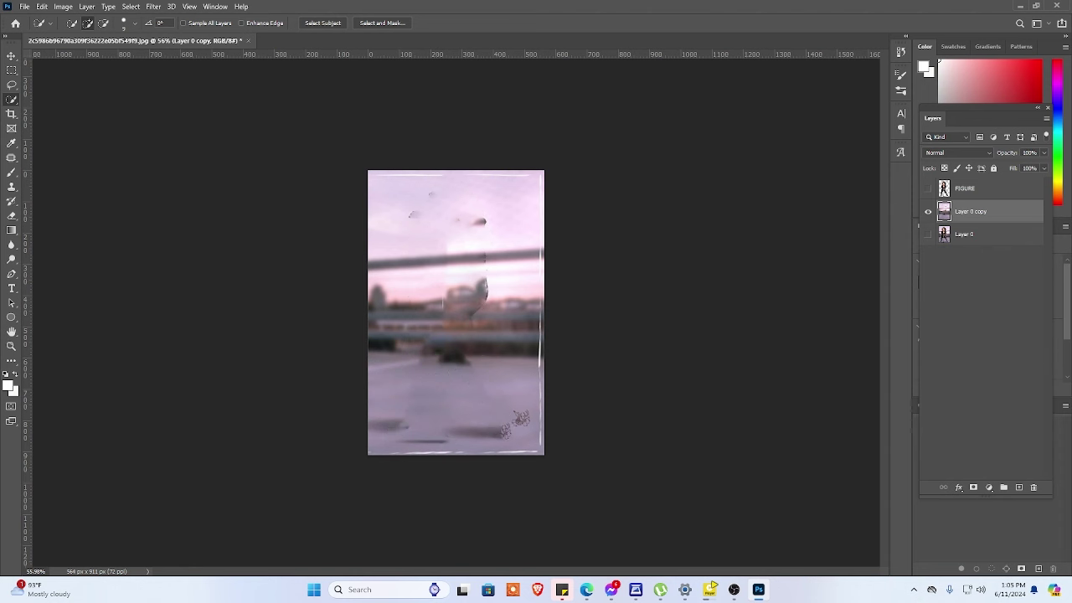
Step: Show the FIGURE layer again and cancel a mistaken Puppet Warp on Layer 0 copy
{"action": "left_click", "coordinate": [928, 189]}
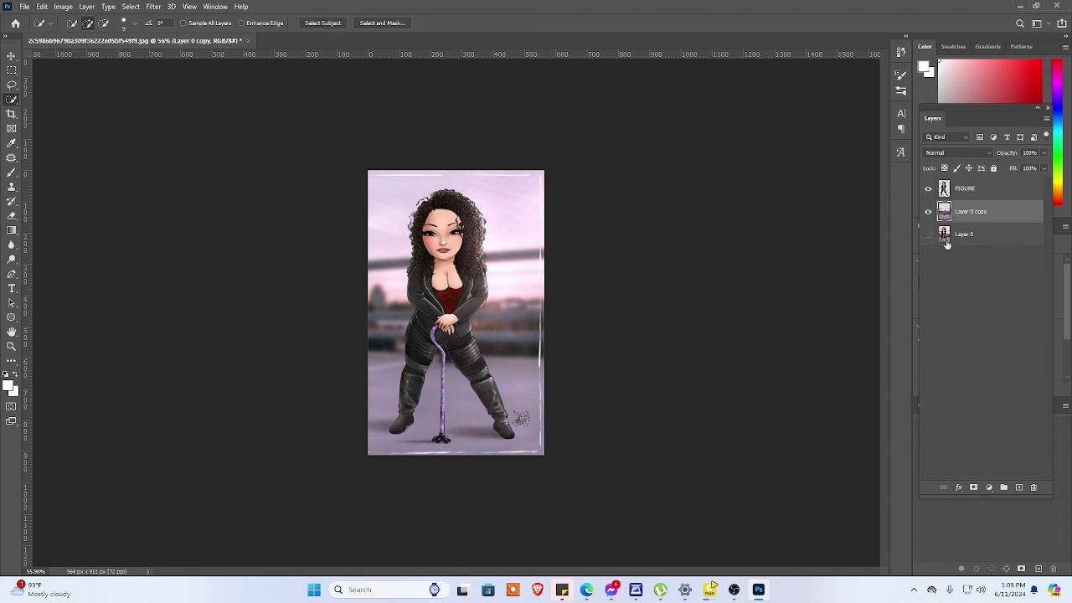
{"action": "left_click", "coordinate": [48, 7]}
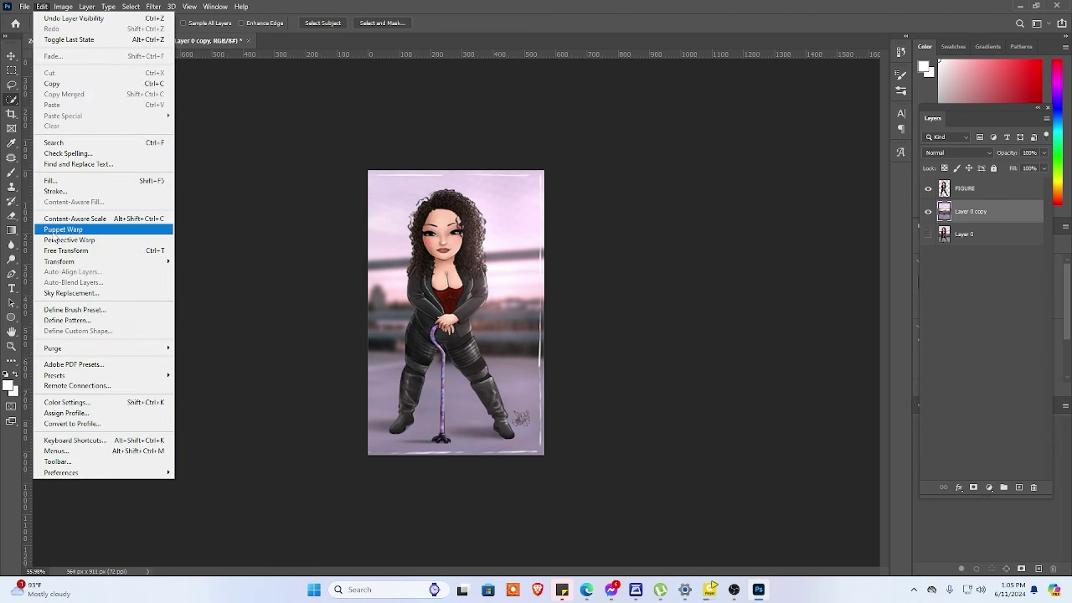
{"action": "left_click", "coordinate": [52, 230]}
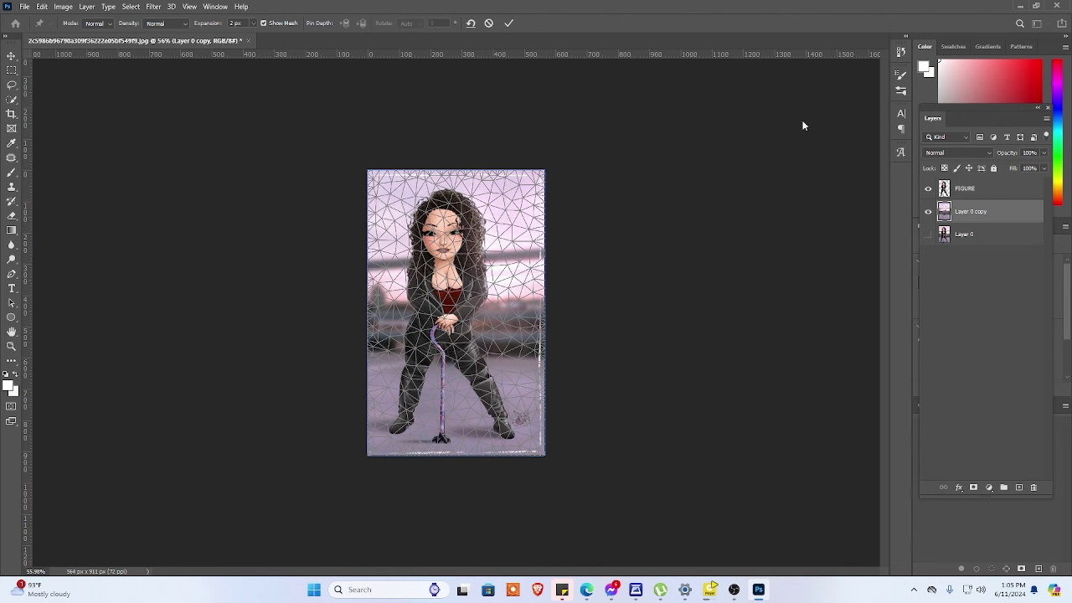
{"action": "left_click", "coordinate": [489, 23]}
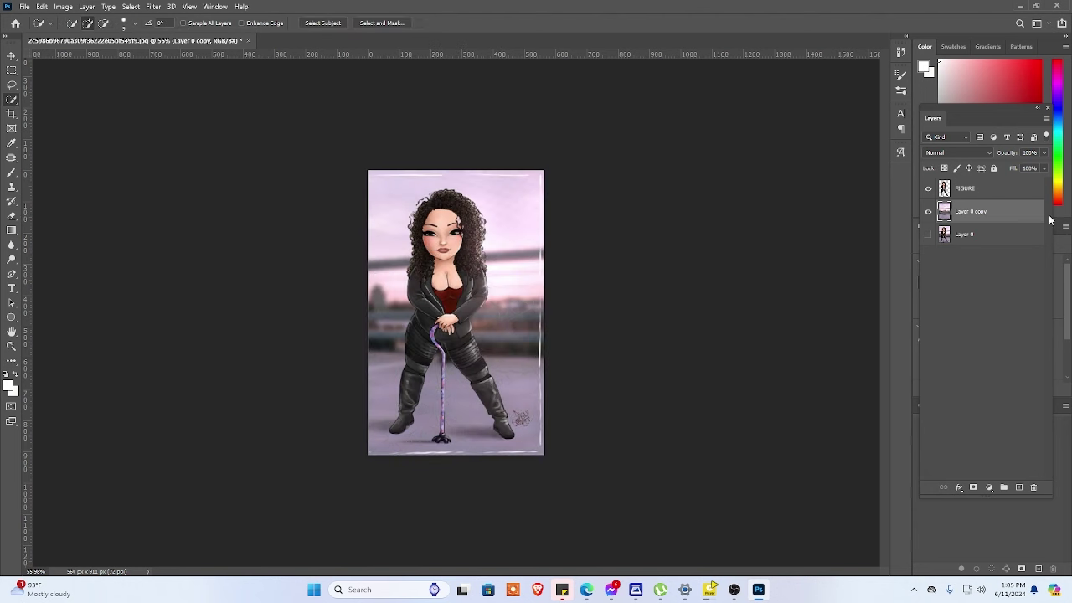
Step: Start Puppet Warp on the FIGURE layer
{"action": "left_click", "coordinate": [985, 194]}
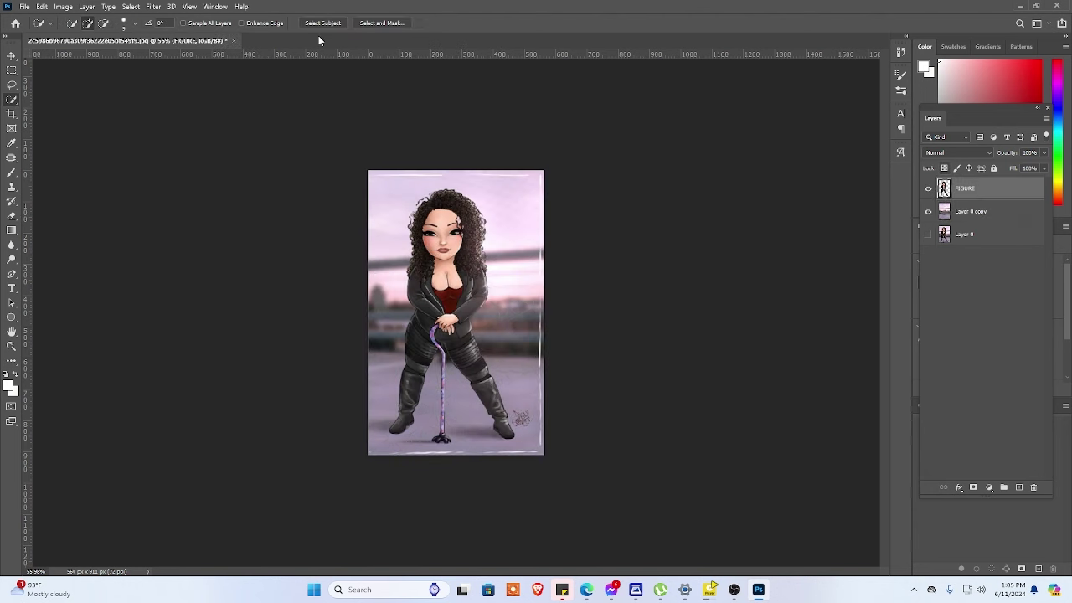
{"action": "left_click", "coordinate": [42, 7]}
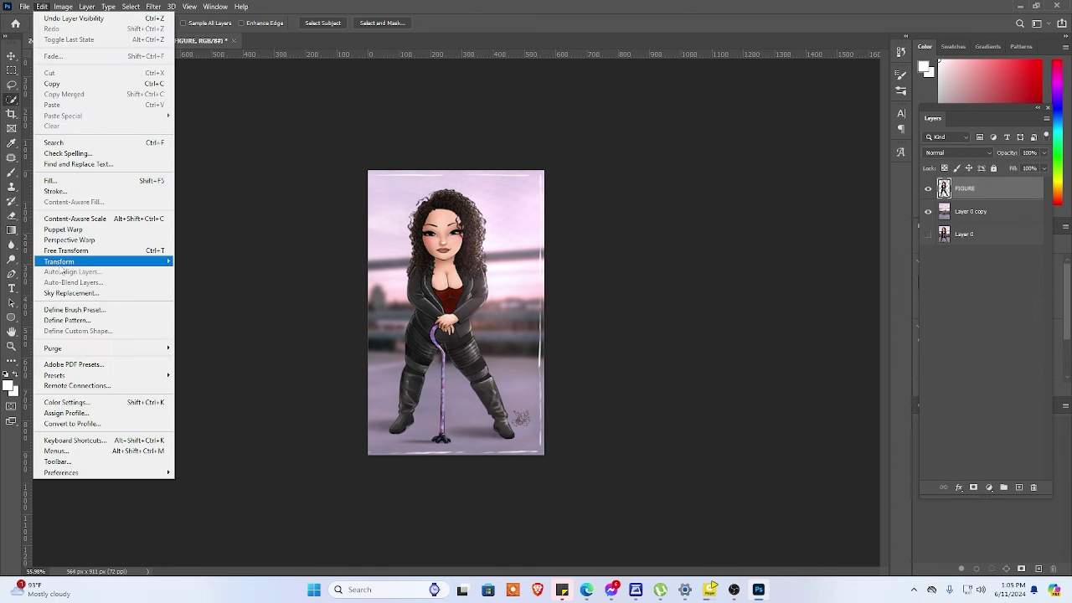
{"action": "left_click", "coordinate": [65, 231]}
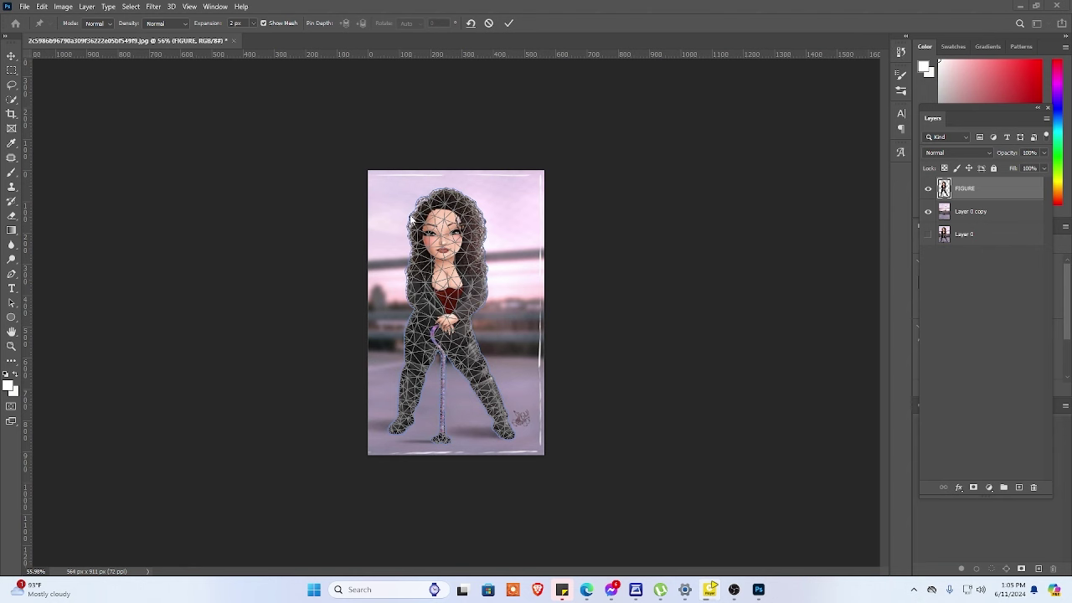
Step: Set the Puppet Warp mesh Expansion to 1 px with Normal density
{"action": "scroll", "coordinate": [433, 199], "scroll_direction": "up", "scroll_amount": 2}
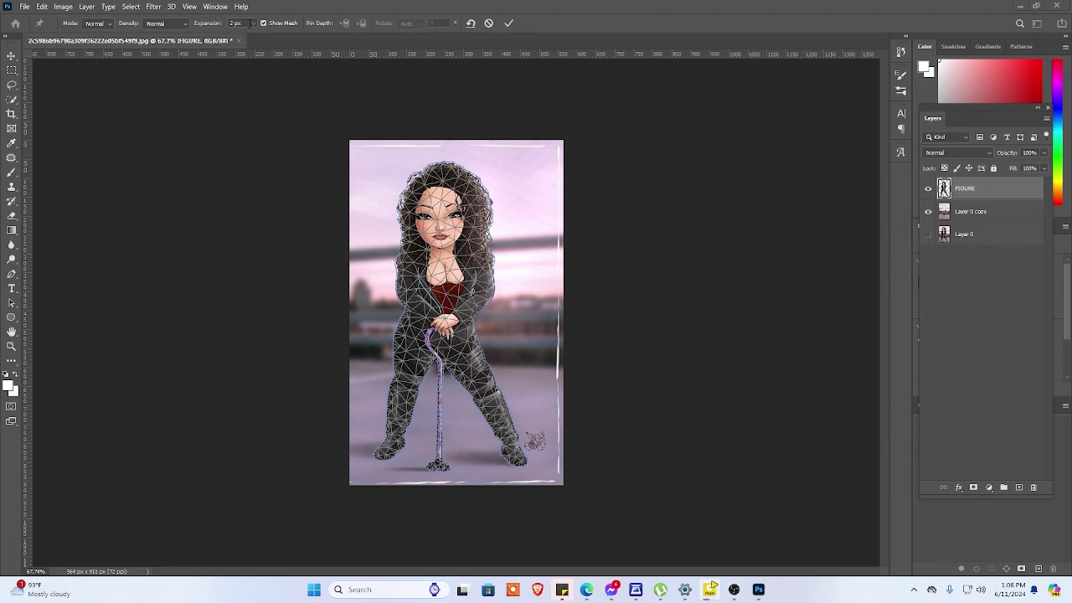
{"action": "left_click", "coordinate": [249, 23]}
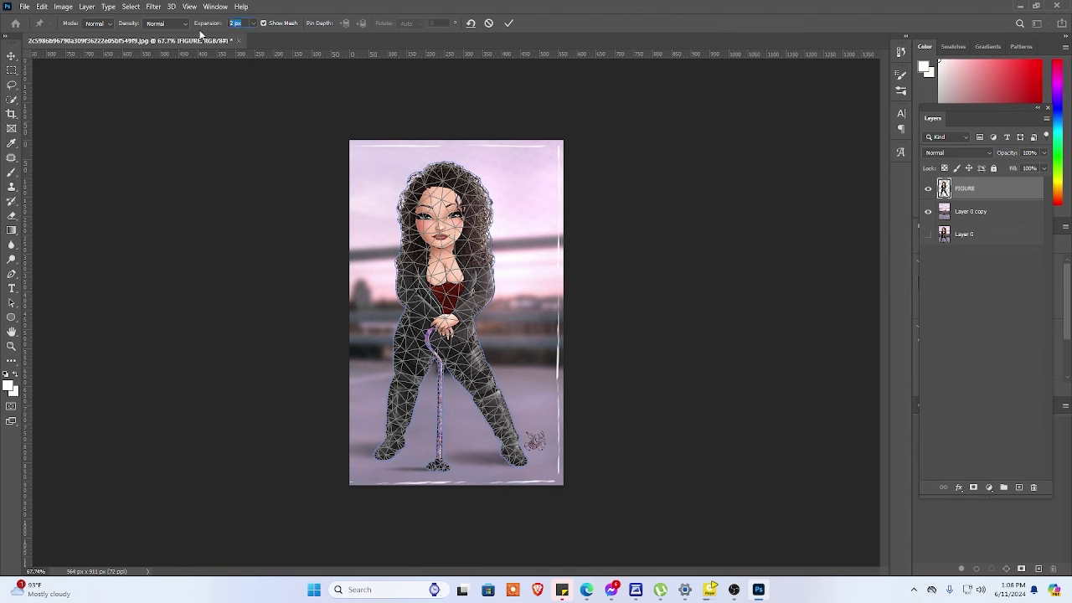
{"action": "type", "text": "1"}
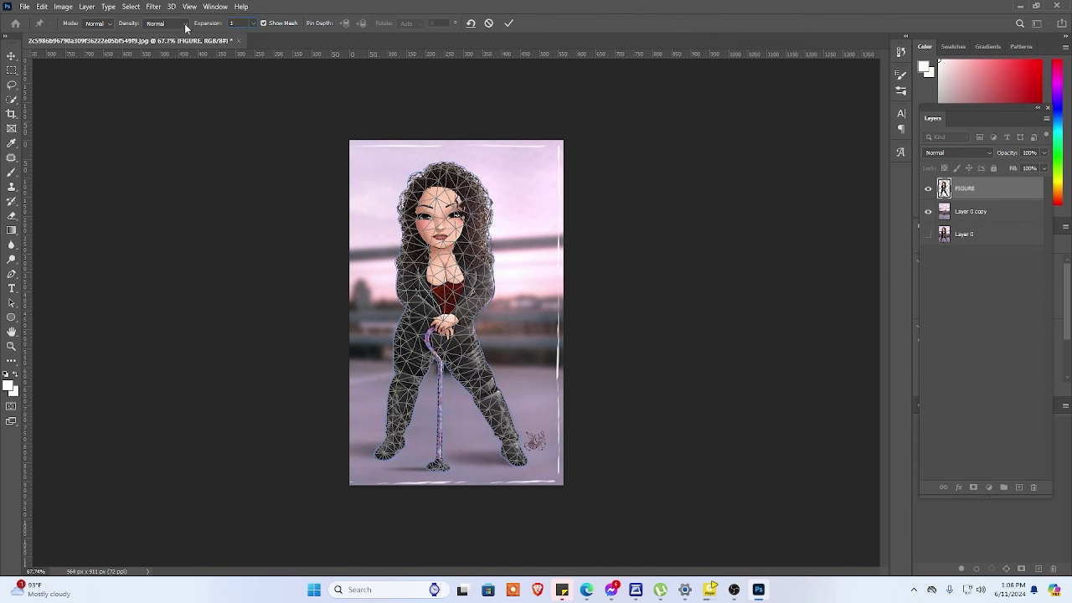
{"action": "left_click", "coordinate": [184, 25]}
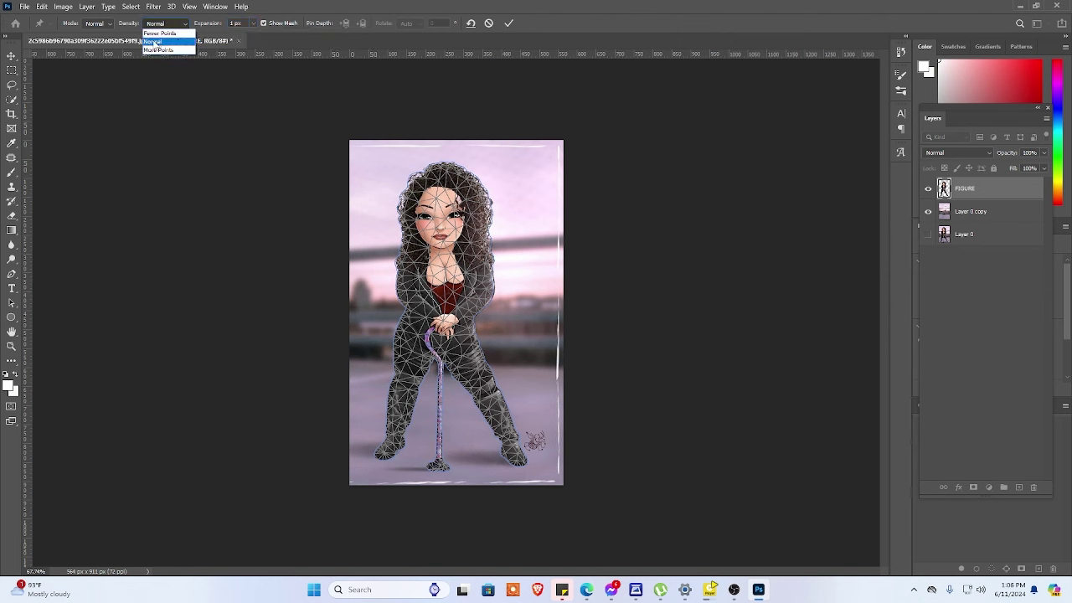
{"action": "left_click", "coordinate": [155, 43]}
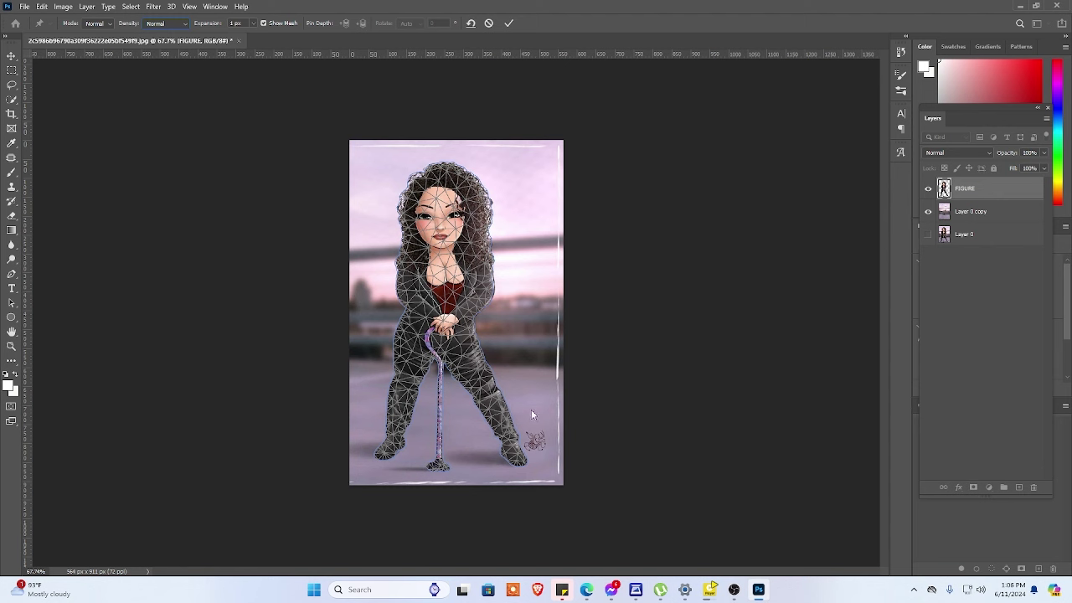
Step: Pin the right knee and boot, dismiss the too-close pin alert, and cancel the warp
{"action": "left_click", "coordinate": [486, 390]}
{"action": "left_click", "coordinate": [519, 460]}
{"action": "left_click", "coordinate": [481, 401]}
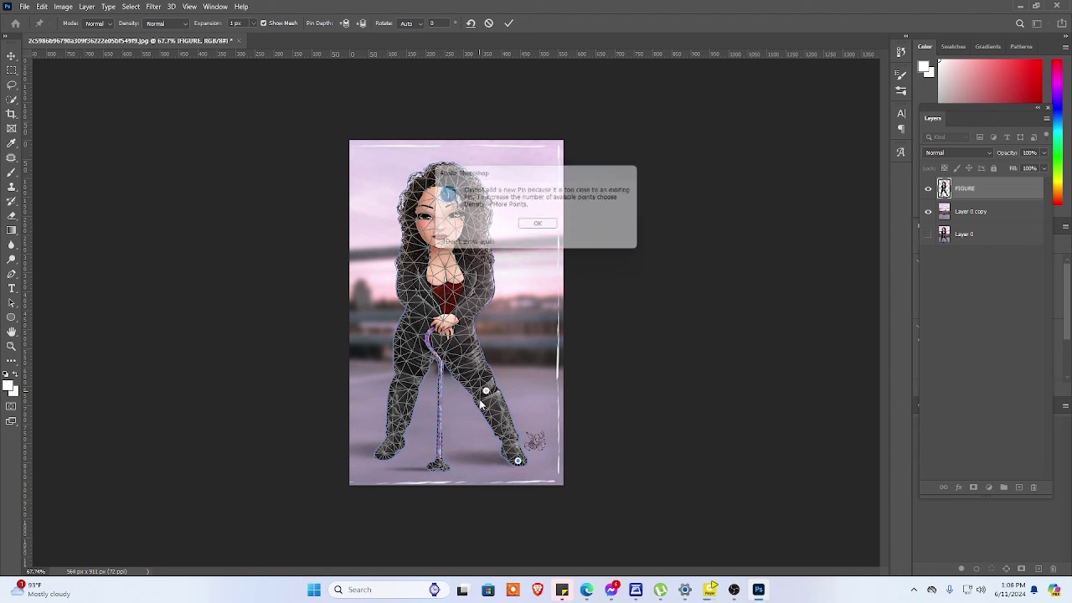
{"action": "left_click", "coordinate": [540, 224]}
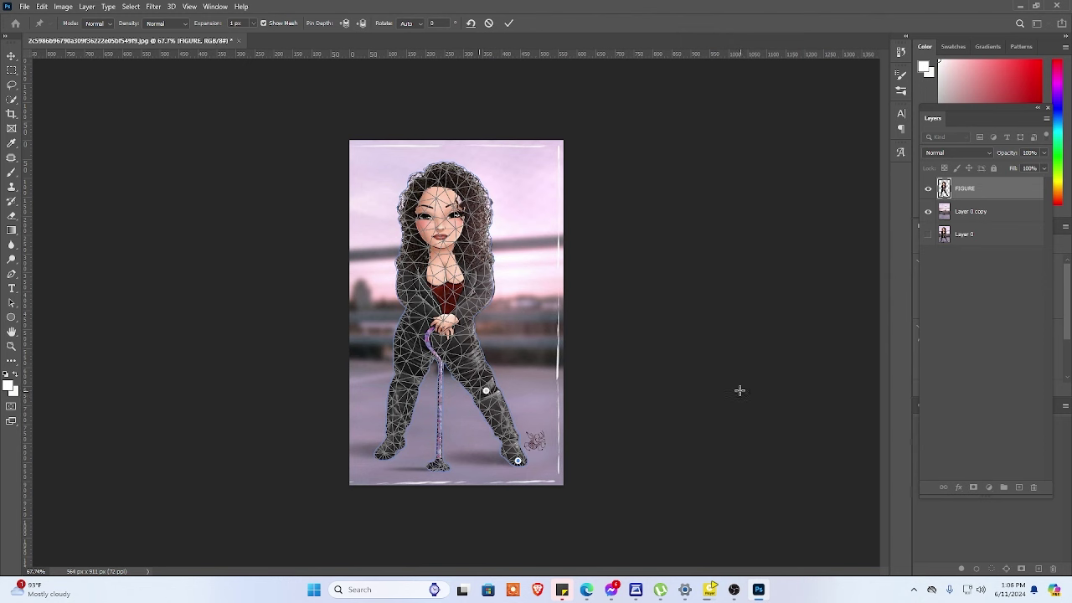
{"action": "left_click", "coordinate": [489, 23]}
Step: Rerun Puppet Warp on the FIGURE layer, commit it unchanged, and reopen the Edit menu
{"action": "key", "text": "w"}
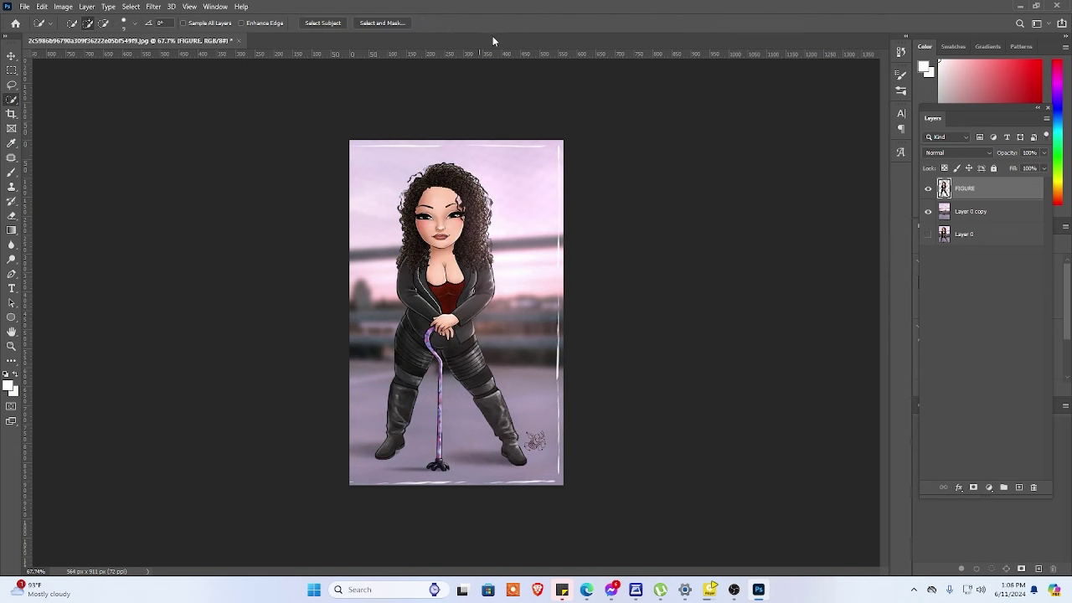
{"action": "key", "text": "ctrl+comma"}
{"action": "left_click", "coordinate": [42, 6]}
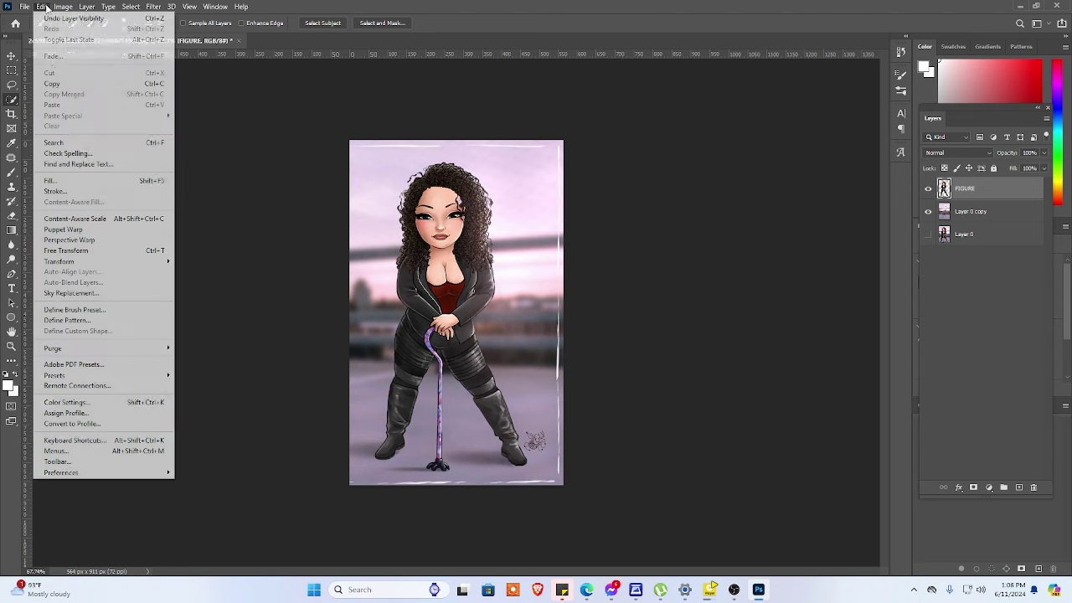
{"action": "left_click", "coordinate": [52, 227]}
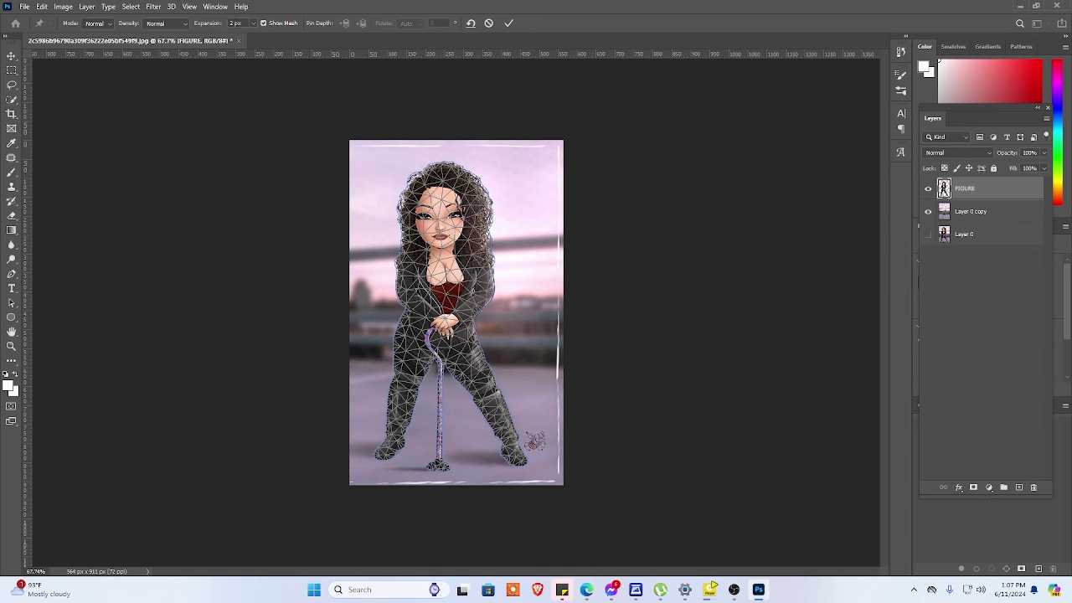
{"action": "left_click", "coordinate": [216, 27]}
{"action": "type", "text": "1"}
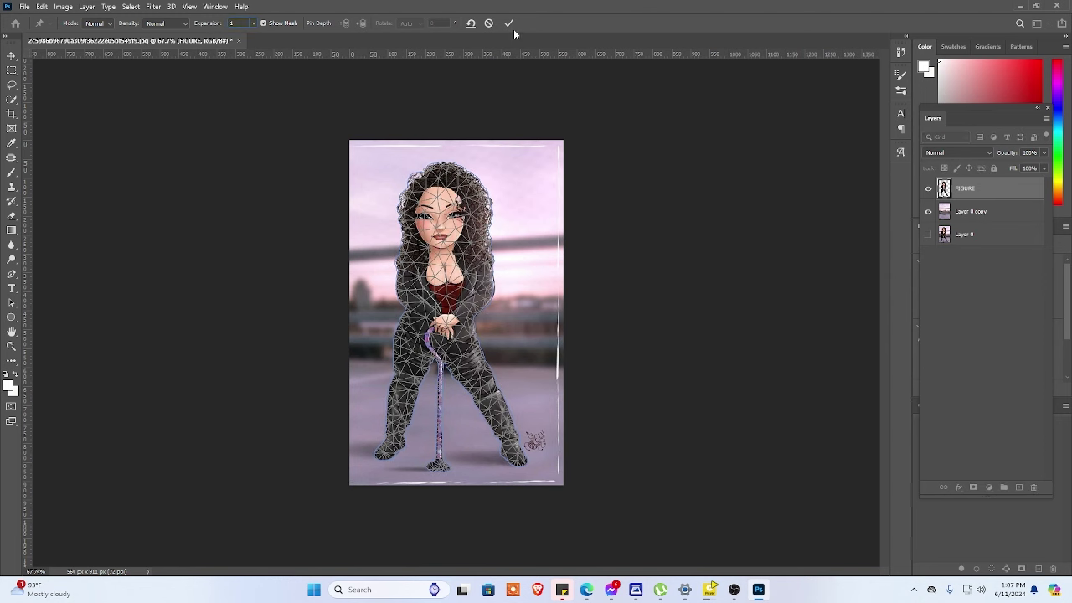
{"action": "left_click", "coordinate": [508, 24]}
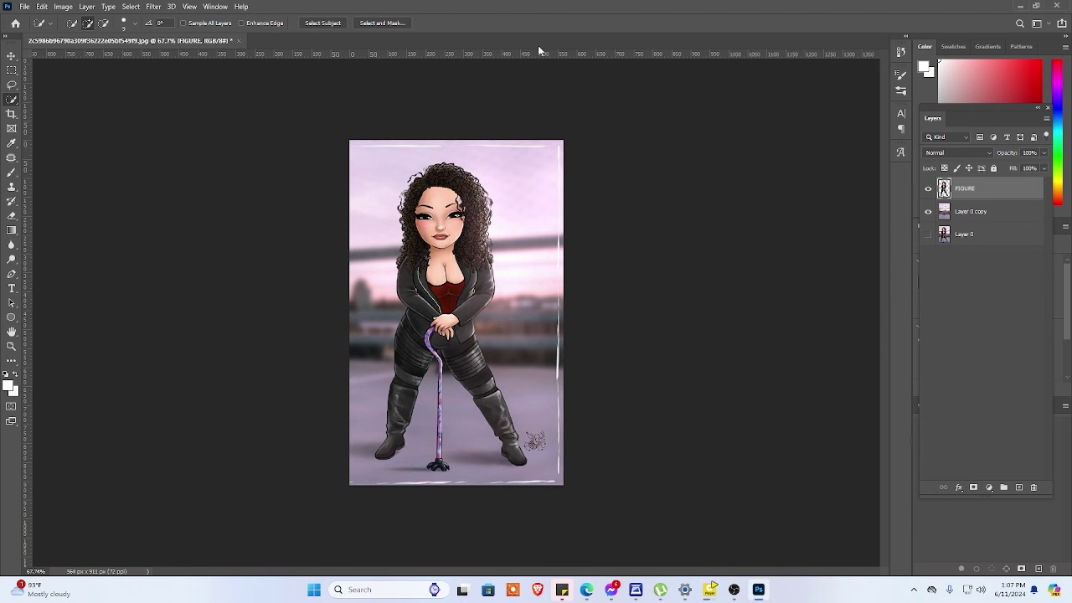
{"action": "key", "text": "ctrl+comma"}
{"action": "key", "text": "ctrl+comma"}
{"action": "left_click", "coordinate": [70, 8]}
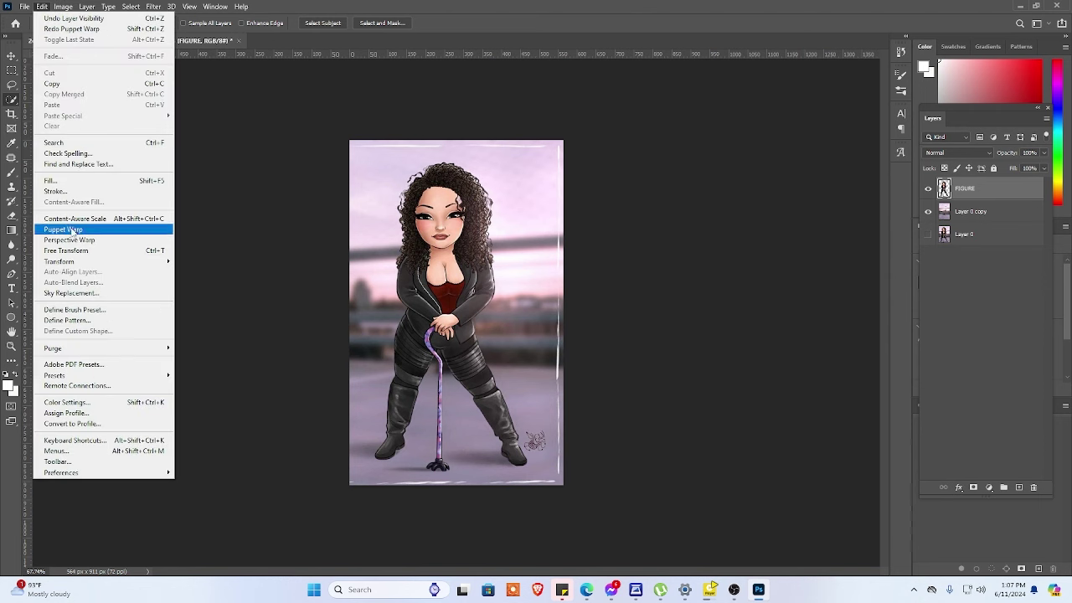
Step: Start Puppet Warp on the figure with 1 px expansion and the mesh hidden
{"action": "left_click", "coordinate": [72, 231]}
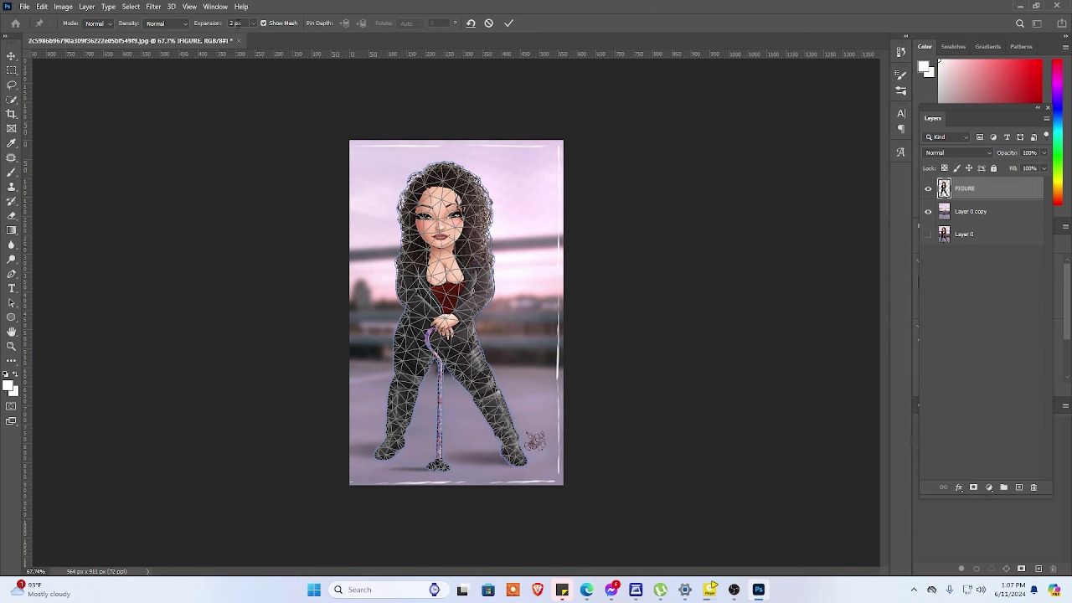
{"action": "left_click", "coordinate": [236, 22]}
{"action": "type", "text": "1"}
{"action": "key", "text": "Return"}
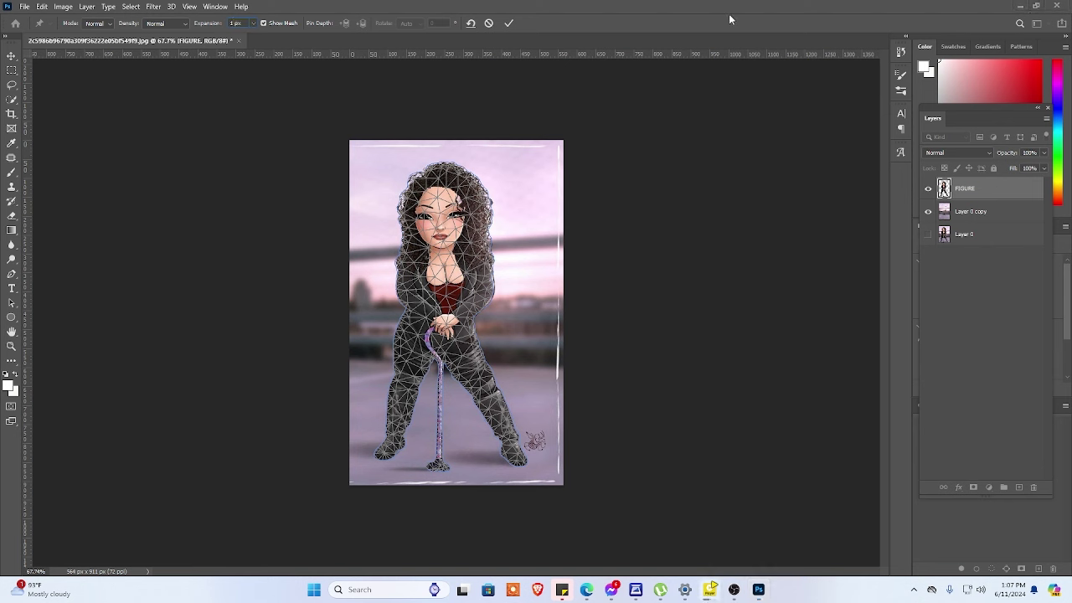
{"action": "left_click", "coordinate": [263, 23]}
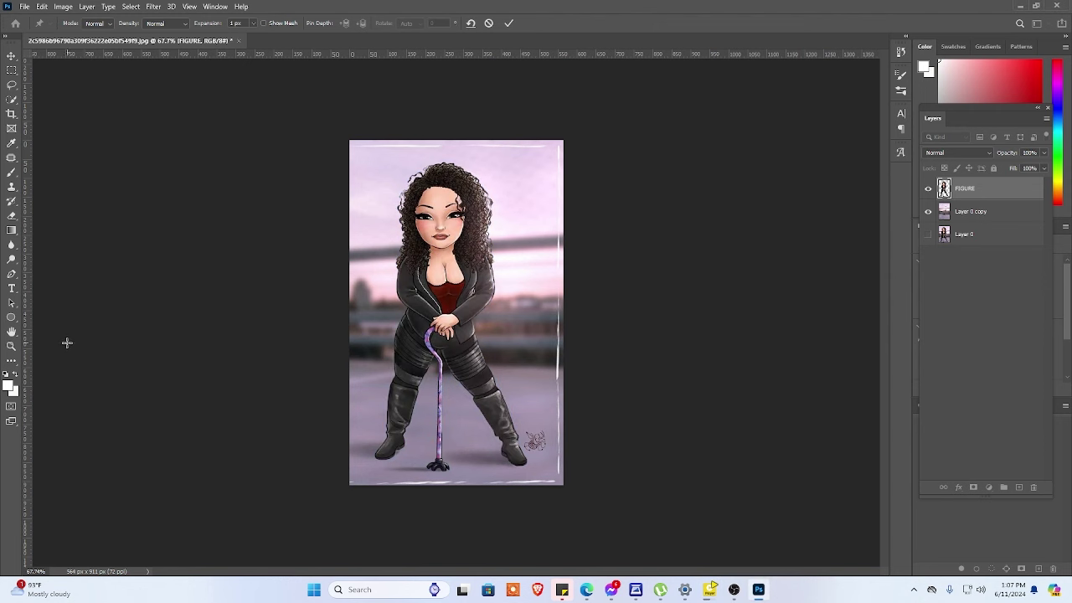
Step: Pin the right-hand boot and knee, then test-bend the boot and undo it
{"action": "left_click", "coordinate": [515, 454]}
{"action": "left_click", "coordinate": [484, 385]}
{"action": "left_click_drag", "start_coordinate": [516, 456], "coordinate": [533, 434]}
{"action": "key", "text": "ctrl+z"}
Step: Apply the pending Puppet Warp to the figure
{"action": "left_click", "coordinate": [12, 55]}
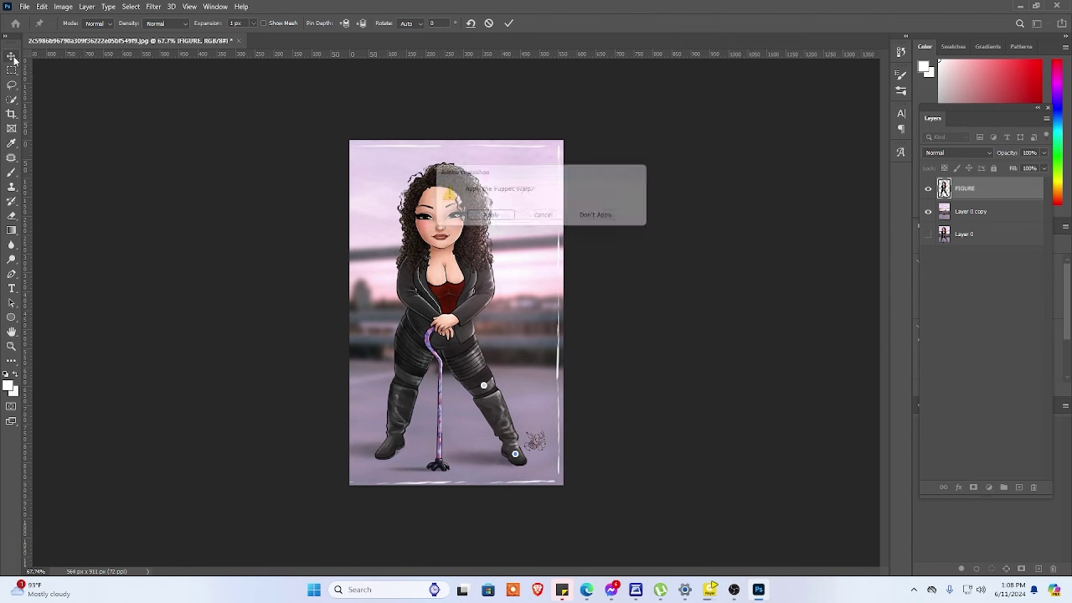
{"action": "left_click", "coordinate": [489, 218]}
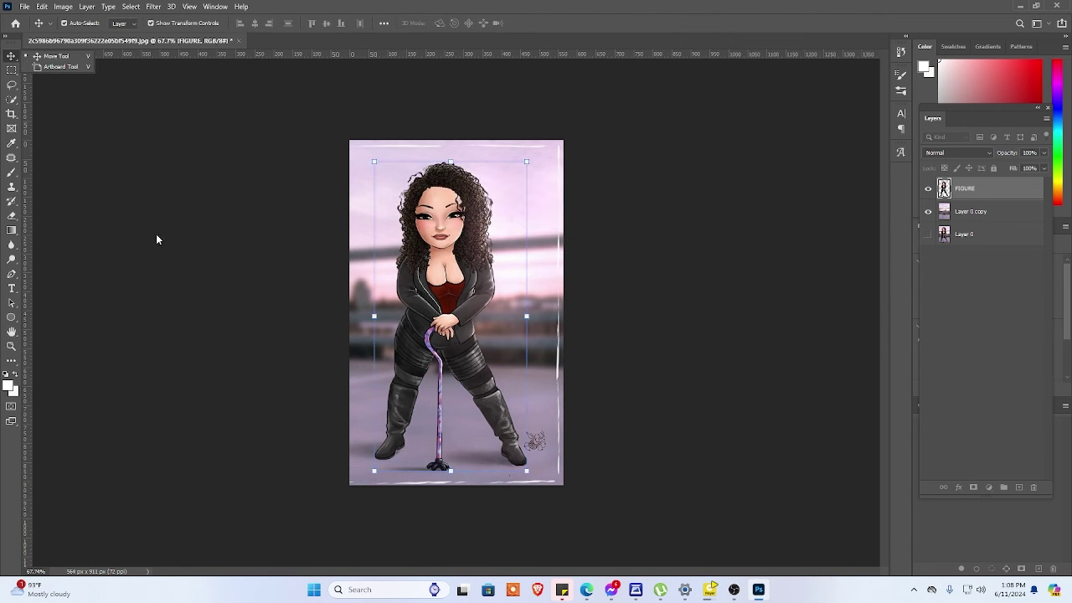
{"action": "left_click", "coordinate": [700, 360]}
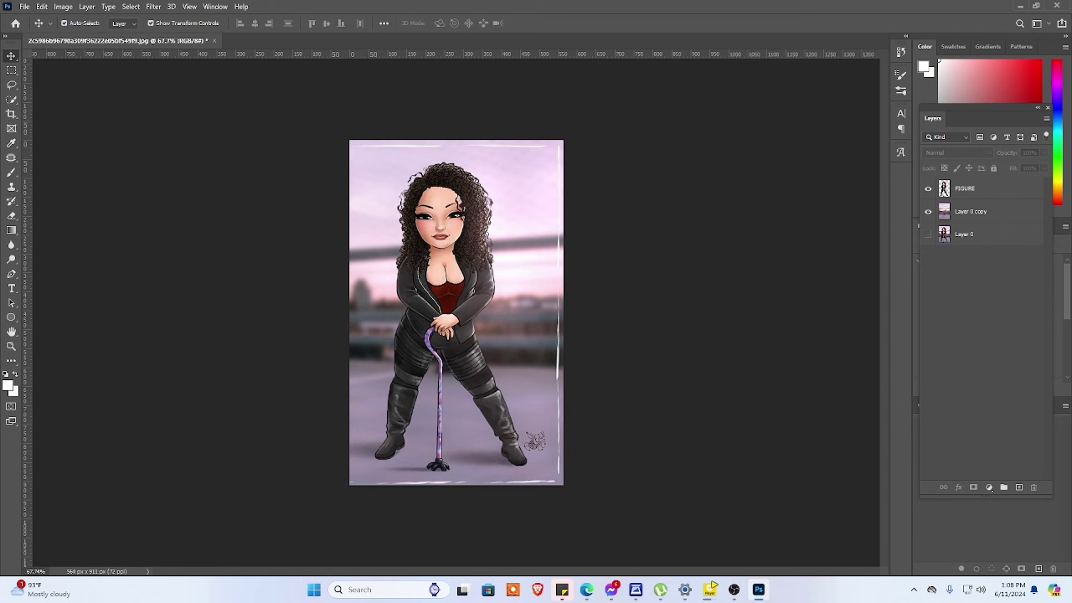
{"action": "left_click", "coordinate": [710, 589]}
{"action": "left_click", "coordinate": [515, 454]}
Step: Select the FIGURE layer and start a new Puppet Warp on it
{"action": "left_click", "coordinate": [46, 10]}
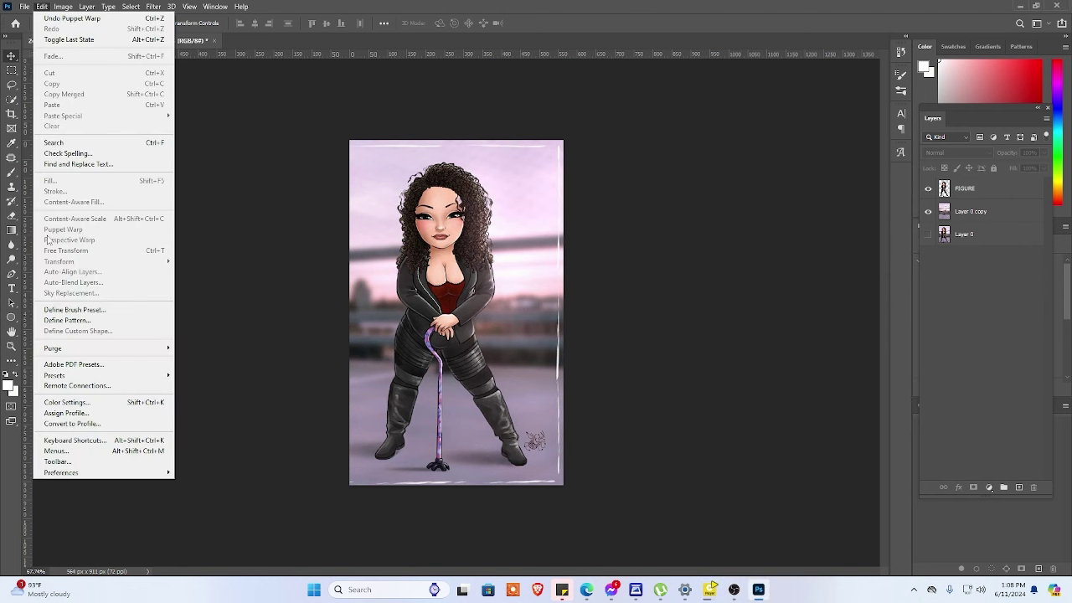
{"action": "left_click", "coordinate": [1015, 191]}
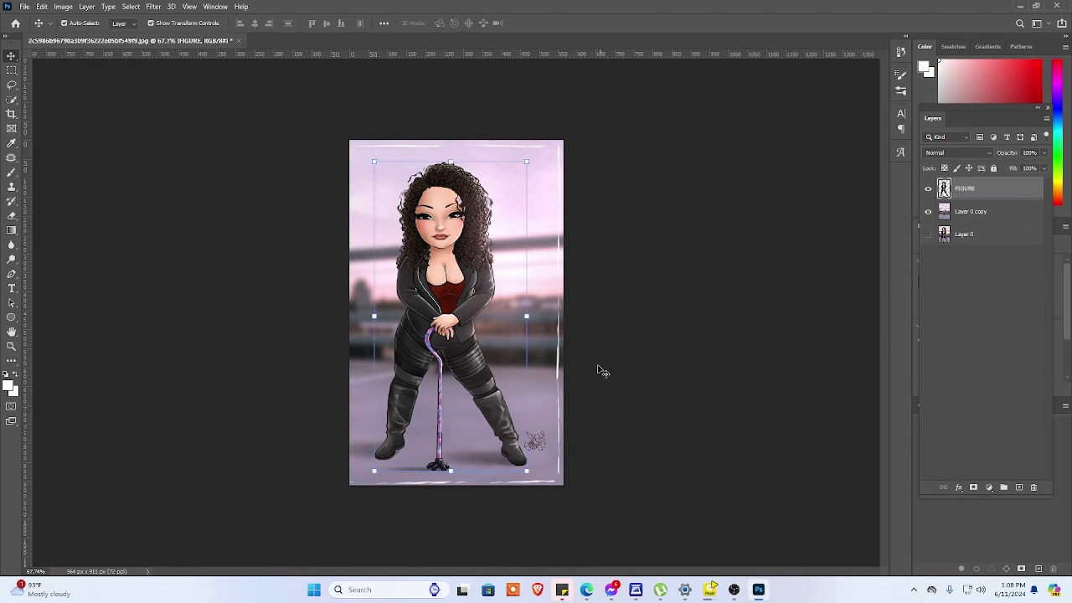
{"action": "left_click", "coordinate": [41, 7]}
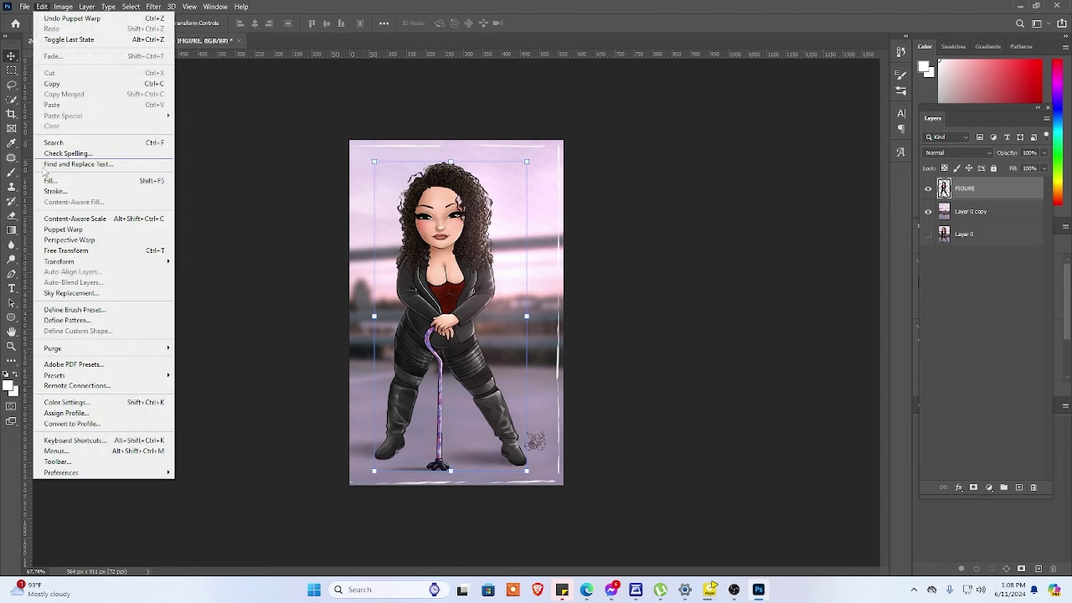
{"action": "left_click", "coordinate": [52, 230]}
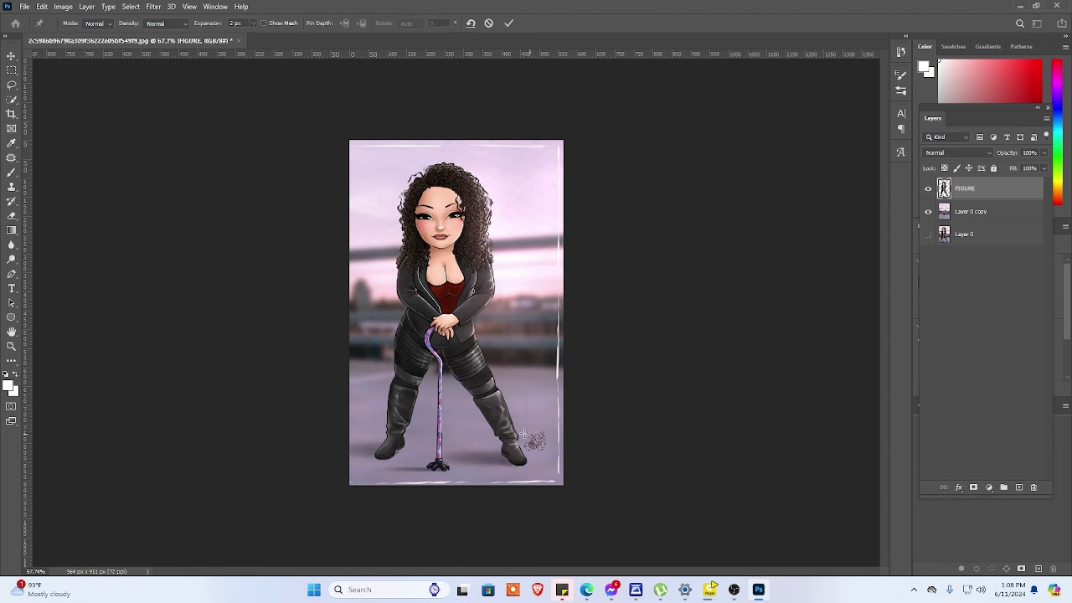
Step: Pin the right-hand boot and the right-hand knee
{"action": "left_click", "coordinate": [512, 454]}
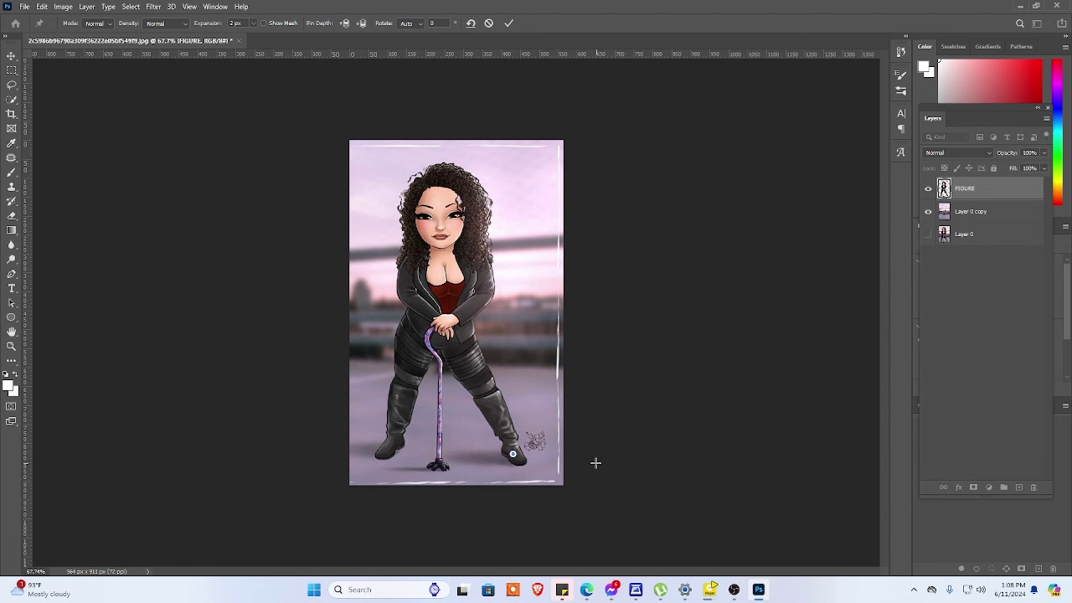
{"action": "left_click", "coordinate": [475, 385]}
{"action": "right_click", "coordinate": [475, 385]}
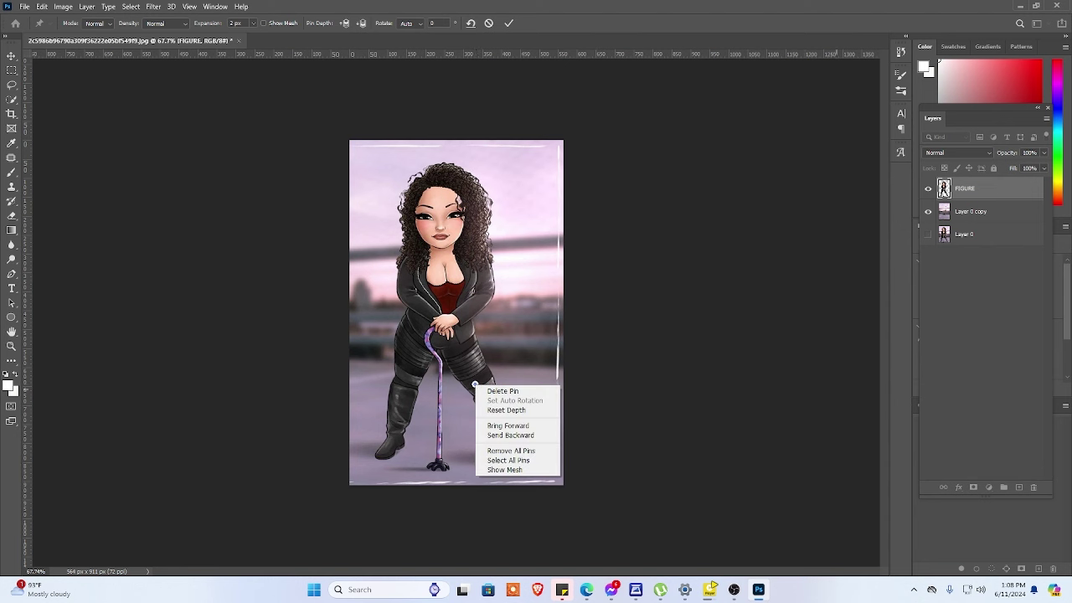
{"action": "left_click", "coordinate": [515, 435]}
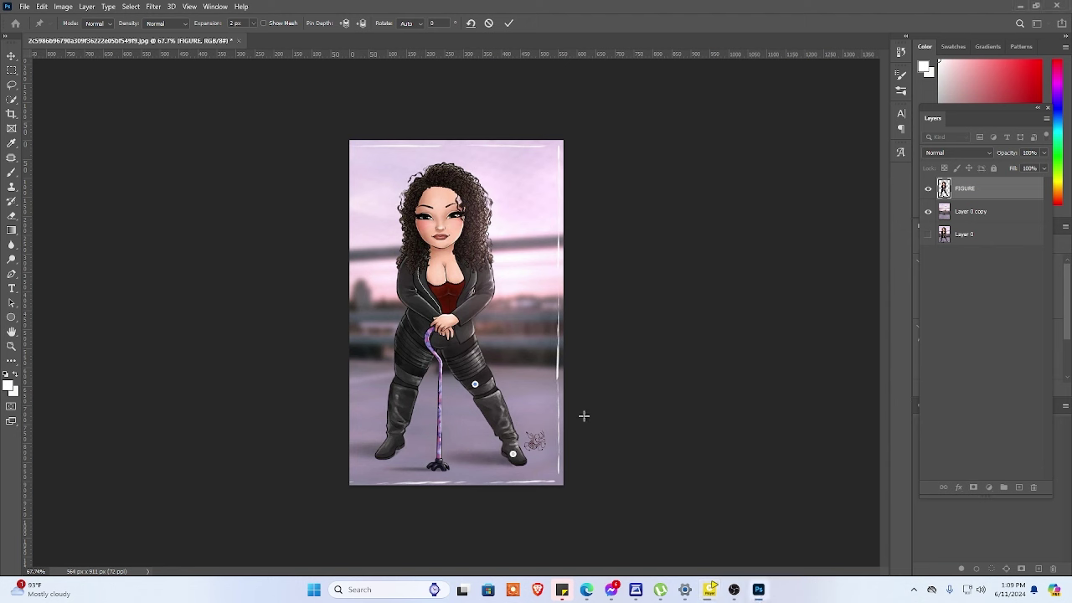
Step: Alt-rotate the boot around its pin to about -80°
{"action": "key", "text": "alt"}
{"action": "key", "text": "alt"}
{"action": "left_click", "coordinate": [513, 455]}
{"action": "left_click_drag", "start_coordinate": [541, 476], "coordinate": [541, 433]}
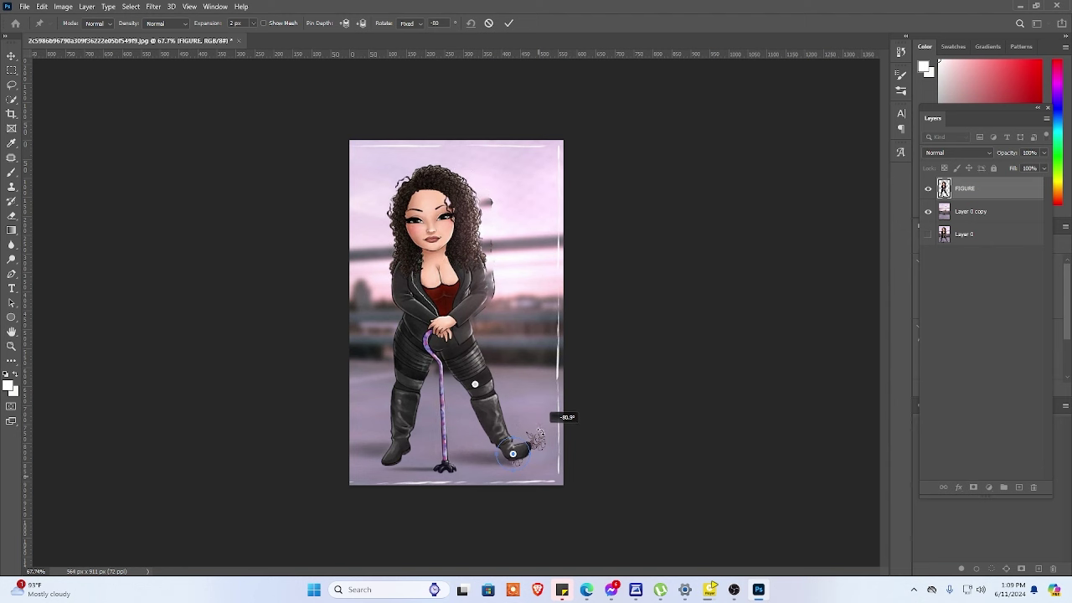
{"action": "left_click_drag", "start_coordinate": [538, 439], "coordinate": [539, 432]}
Step: Rotate the body around the knee and foot pins so the woman leans right
{"action": "left_click", "coordinate": [475, 384]}
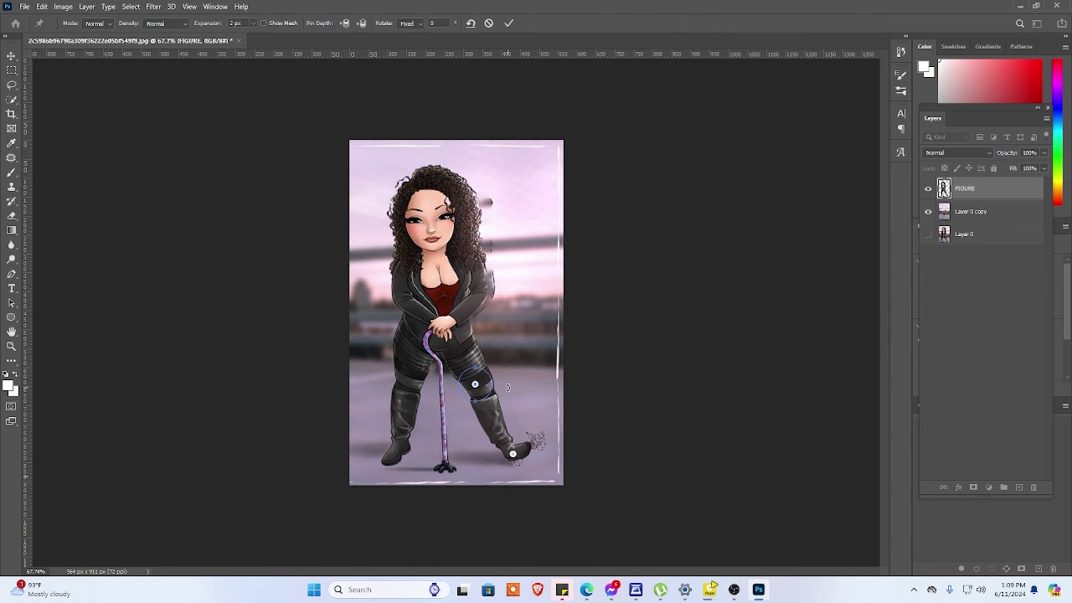
{"action": "mouse_move", "coordinate": [506, 386]}
{"action": "left_mouse_down"}
{"action": "mouse_move", "coordinate": [512, 402]}
{"action": "mouse_move", "coordinate": [517, 388]}
{"action": "left_mouse_up"}
{"action": "left_click_drag", "start_coordinate": [459, 421], "coordinate": [452, 435]}
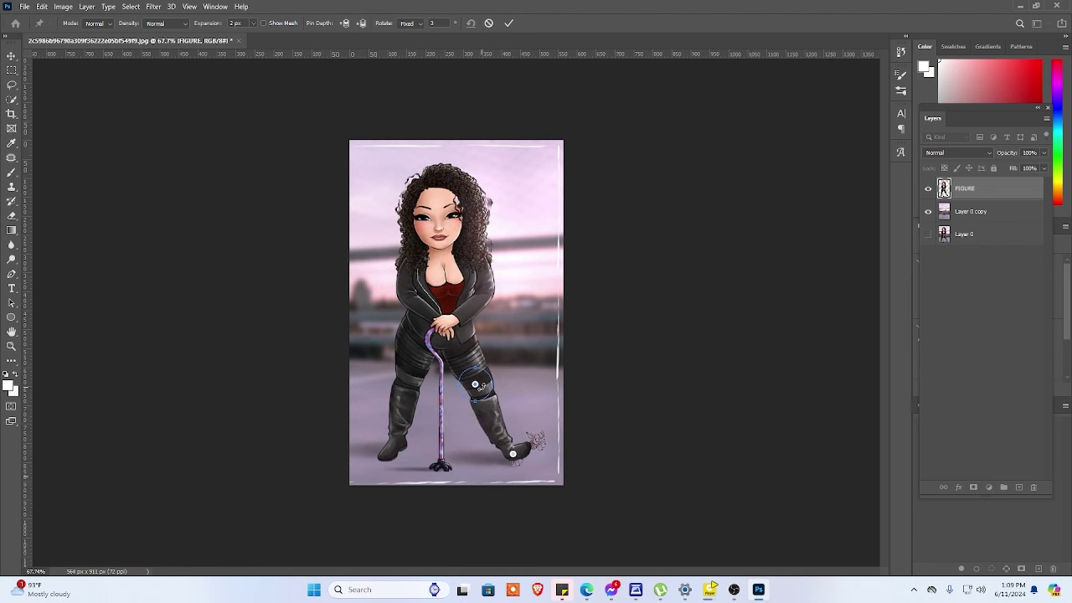
{"action": "left_click_drag", "start_coordinate": [482, 392], "coordinate": [480, 387]}
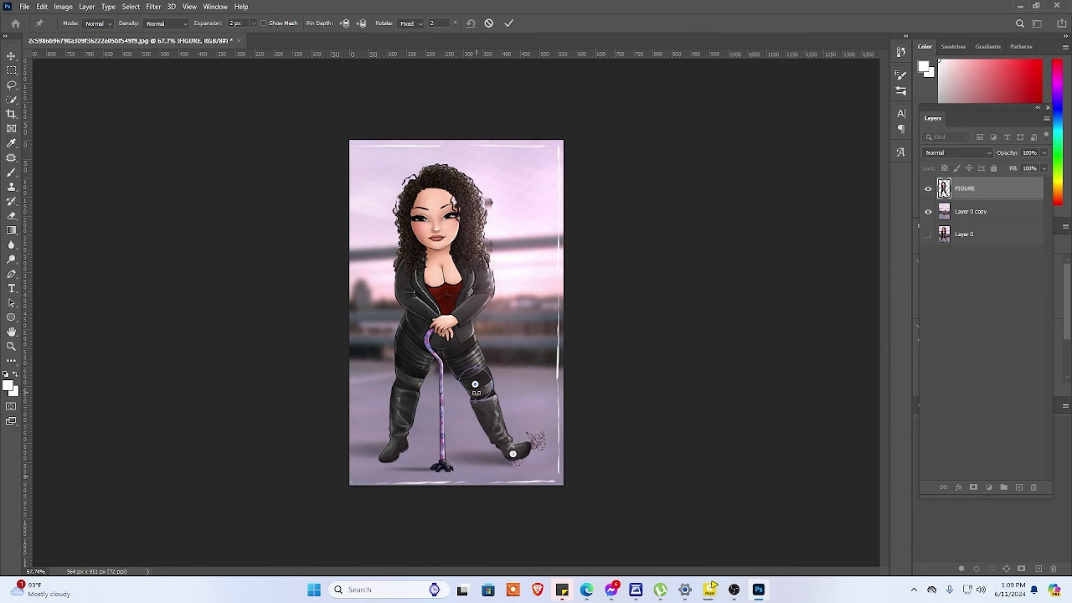
{"action": "left_click_drag", "start_coordinate": [476, 391], "coordinate": [472, 408]}
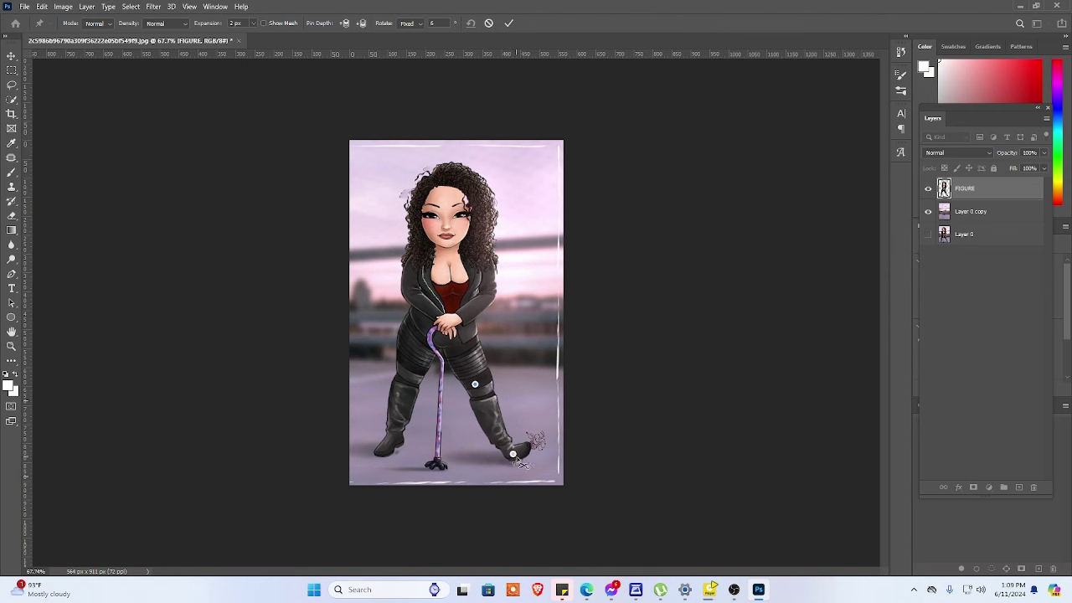
{"action": "left_click_drag", "start_coordinate": [516, 460], "coordinate": [508, 464]}
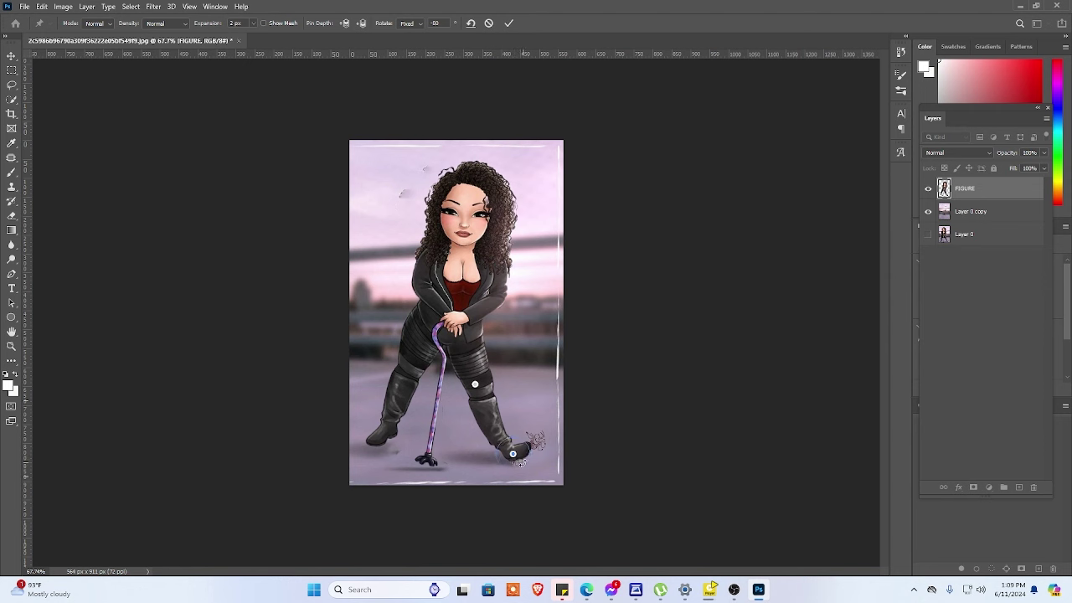
{"action": "mouse_move", "coordinate": [541, 469]}
{"action": "left_mouse_down"}
{"action": "mouse_move", "coordinate": [514, 474]}
{"action": "mouse_move", "coordinate": [512, 457]}
{"action": "left_mouse_up"}
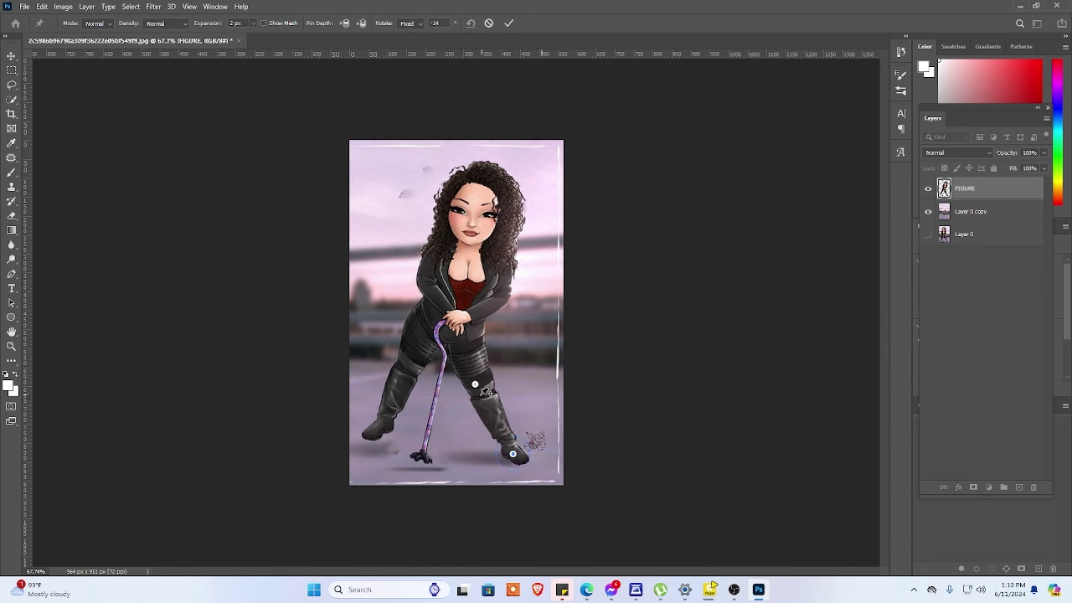
{"action": "mouse_move", "coordinate": [475, 385]}
{"action": "left_mouse_down"}
{"action": "mouse_move", "coordinate": [506, 377]}
{"action": "mouse_move", "coordinate": [530, 465]}
{"action": "mouse_move", "coordinate": [530, 384]}
{"action": "mouse_move", "coordinate": [510, 379]}
{"action": "left_mouse_up"}
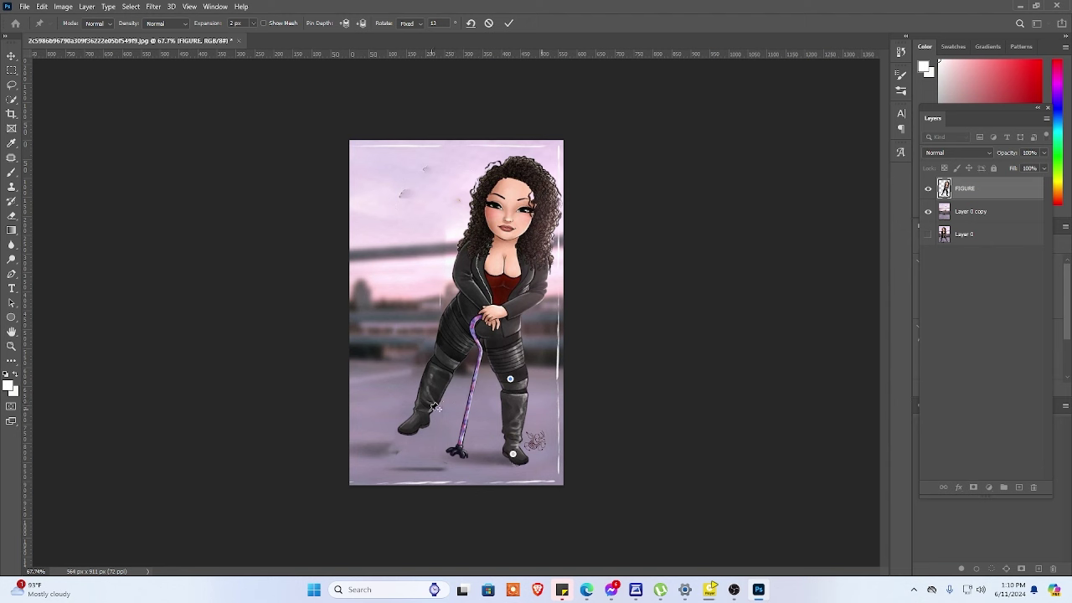
Step: Pin the left boot and knee and swing the left leg out sideways
{"action": "left_click", "coordinate": [417, 425]}
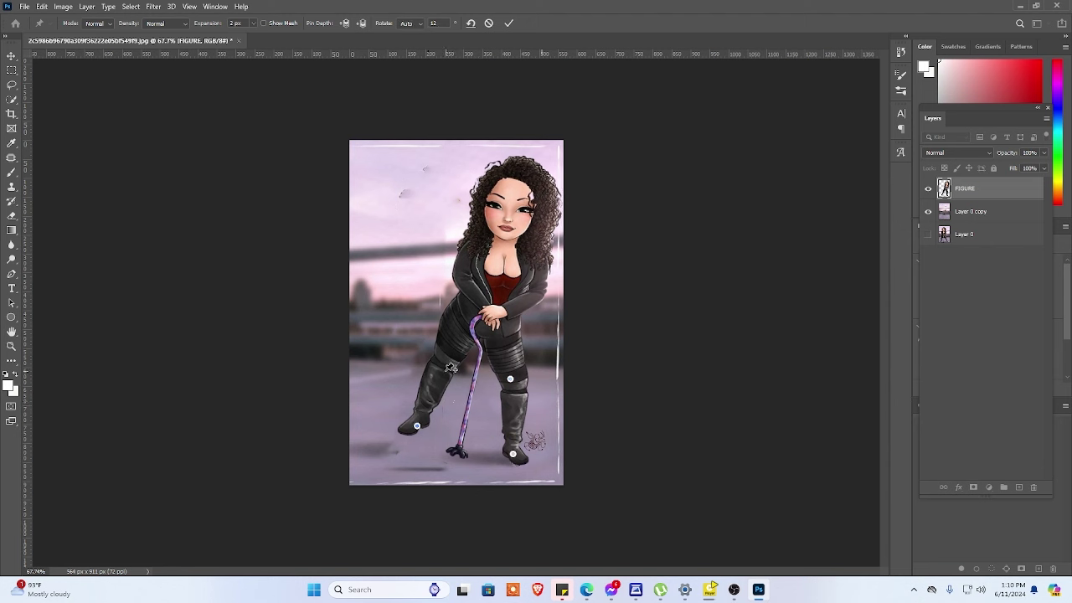
{"action": "left_click", "coordinate": [447, 361]}
{"action": "left_click_drag", "start_coordinate": [417, 427], "coordinate": [395, 409]}
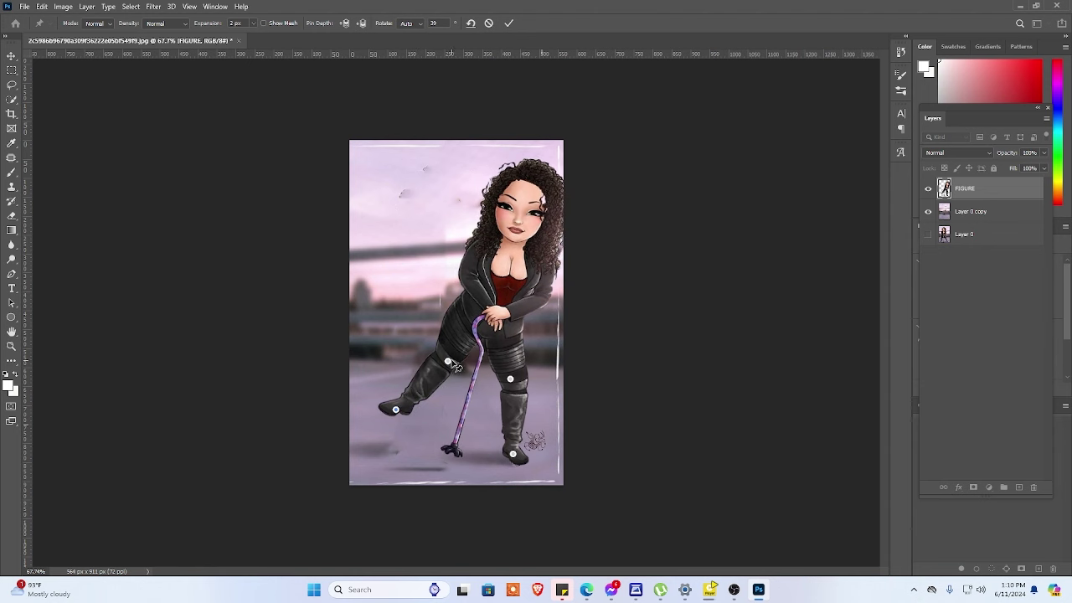
{"action": "left_click_drag", "start_coordinate": [448, 361], "coordinate": [431, 340]}
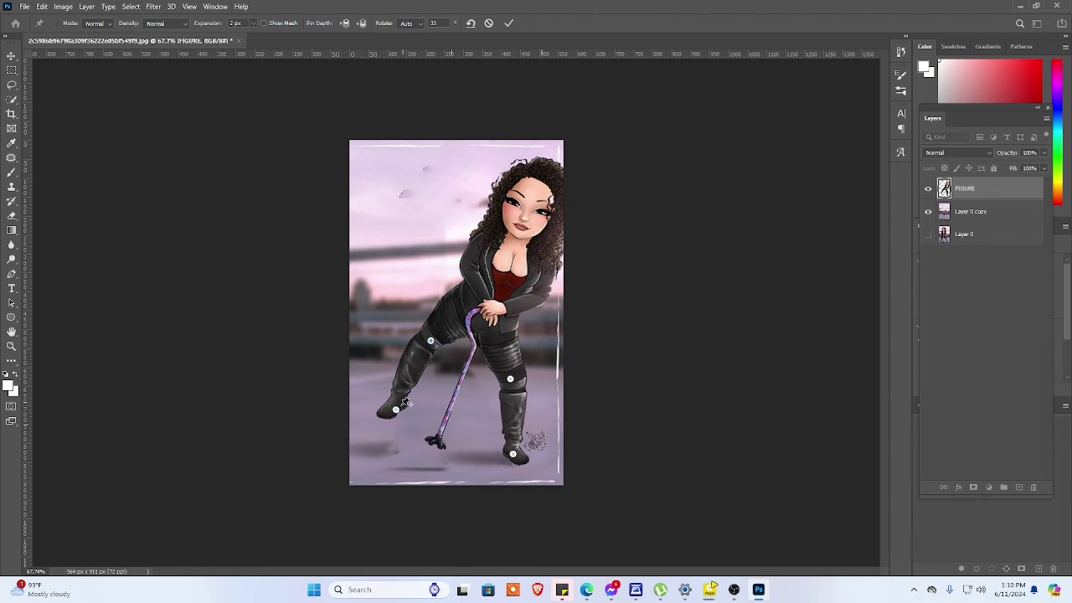
{"action": "left_click", "coordinate": [391, 410]}
{"action": "left_click", "coordinate": [541, 227]}
{"action": "left_click_drag", "start_coordinate": [395, 410], "coordinate": [366, 407]}
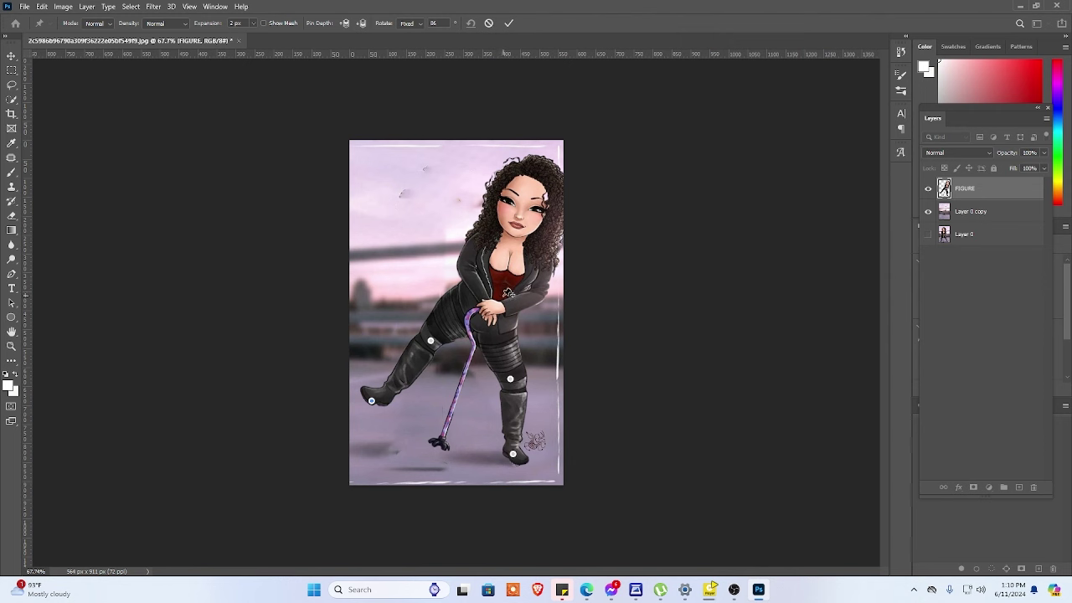
Step: Apply the Puppet Warp and nudge the figure slightly right
{"action": "left_click", "coordinate": [11, 55]}
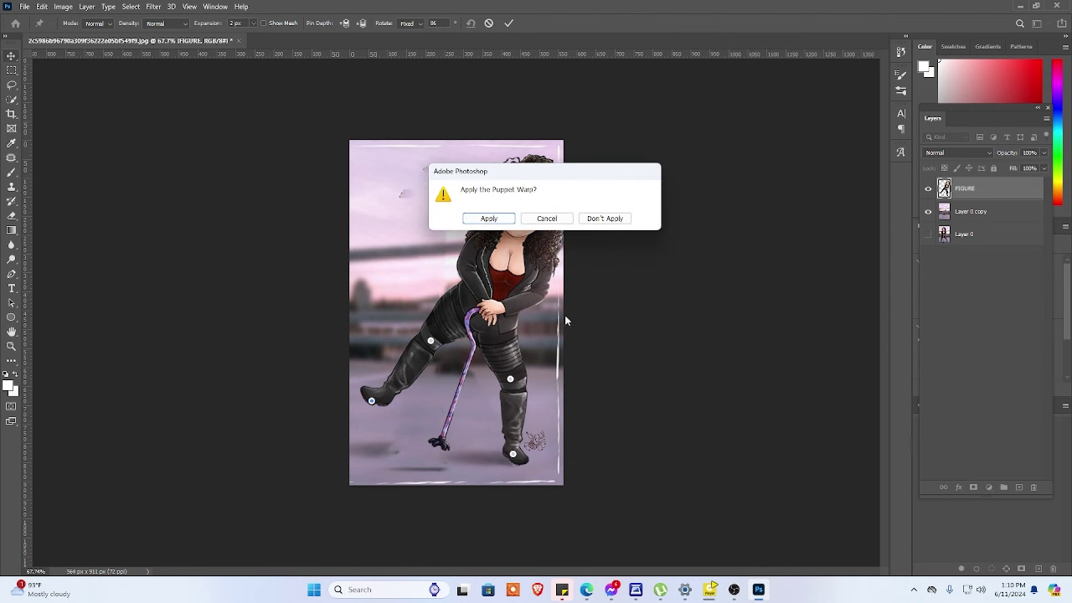
{"action": "left_click", "coordinate": [489, 218]}
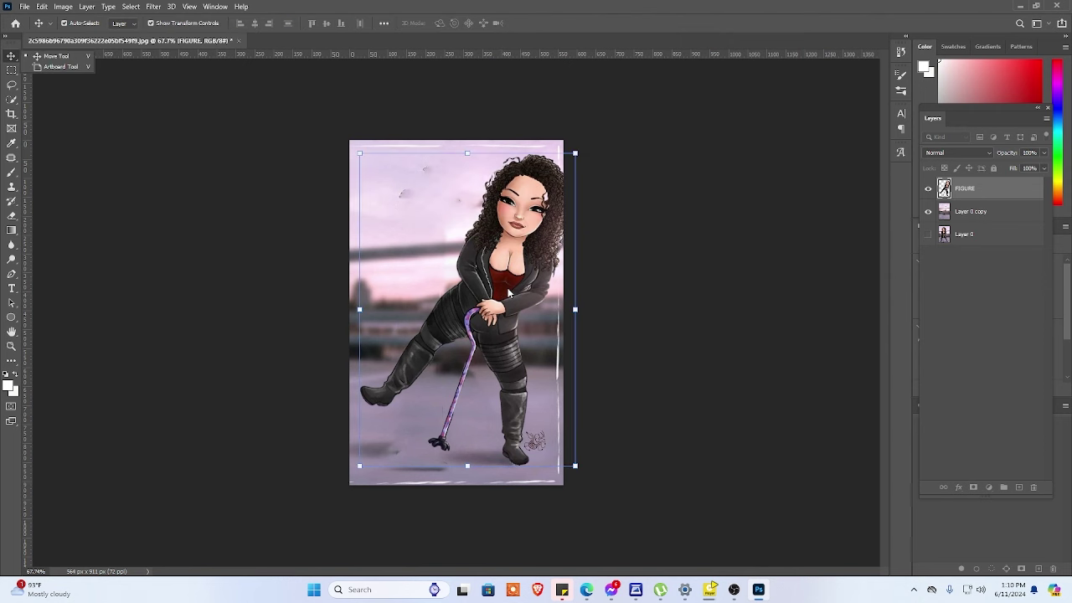
{"action": "left_click_drag", "start_coordinate": [477, 293], "coordinate": [498, 301]}
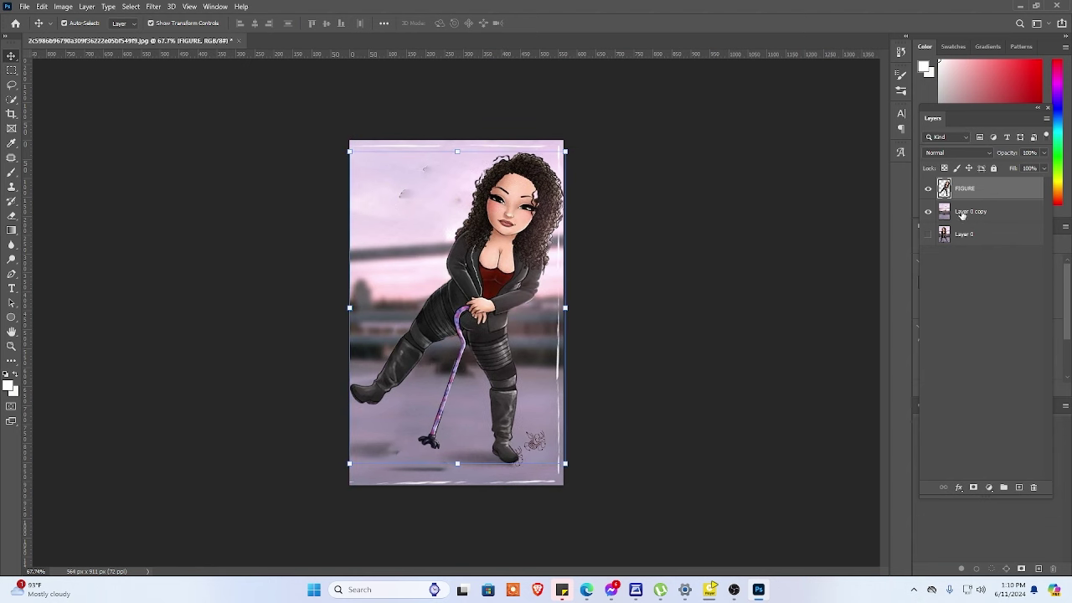
Step: Hide Layer 0 copy and Layer 0, leaving only the FIGURE layer visible
{"action": "left_click", "coordinate": [928, 212]}
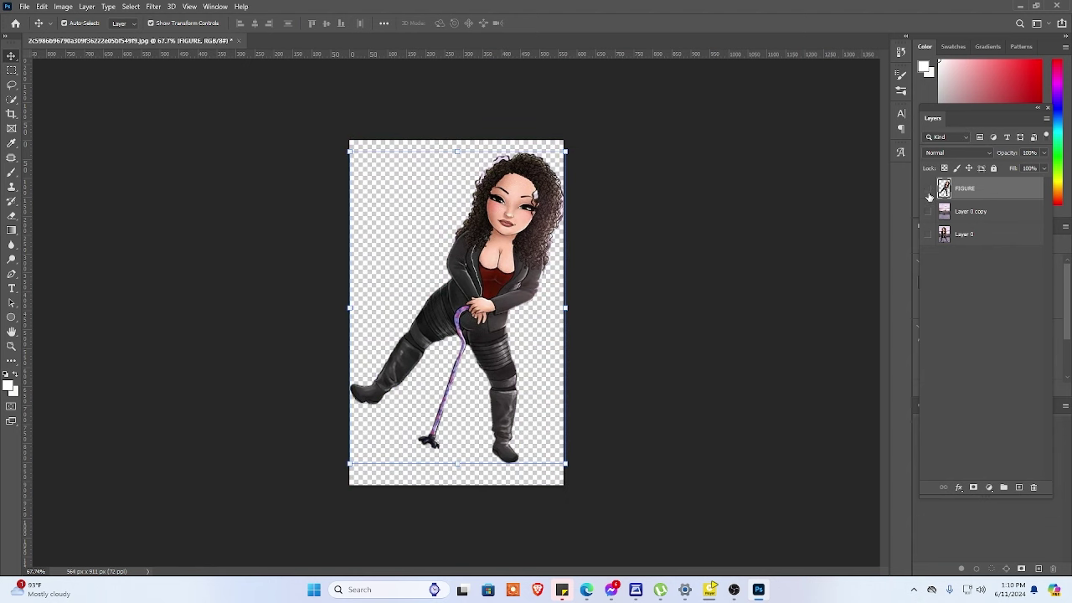
{"action": "left_click", "coordinate": [928, 190]}
{"action": "left_click", "coordinate": [928, 212]}
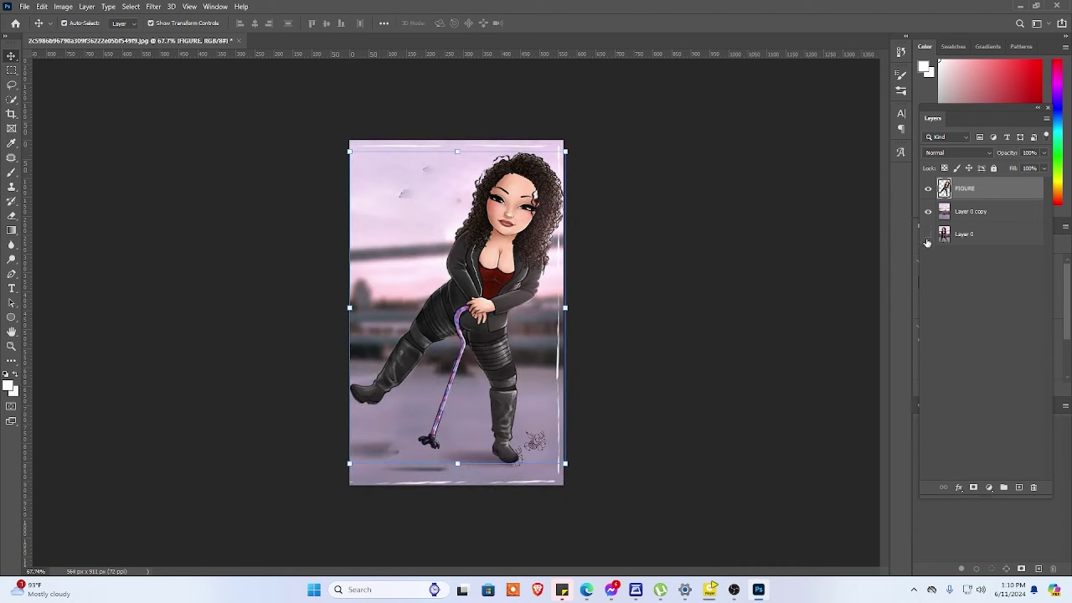
{"action": "left_click", "coordinate": [928, 212]}
{"action": "left_click", "coordinate": [929, 188]}
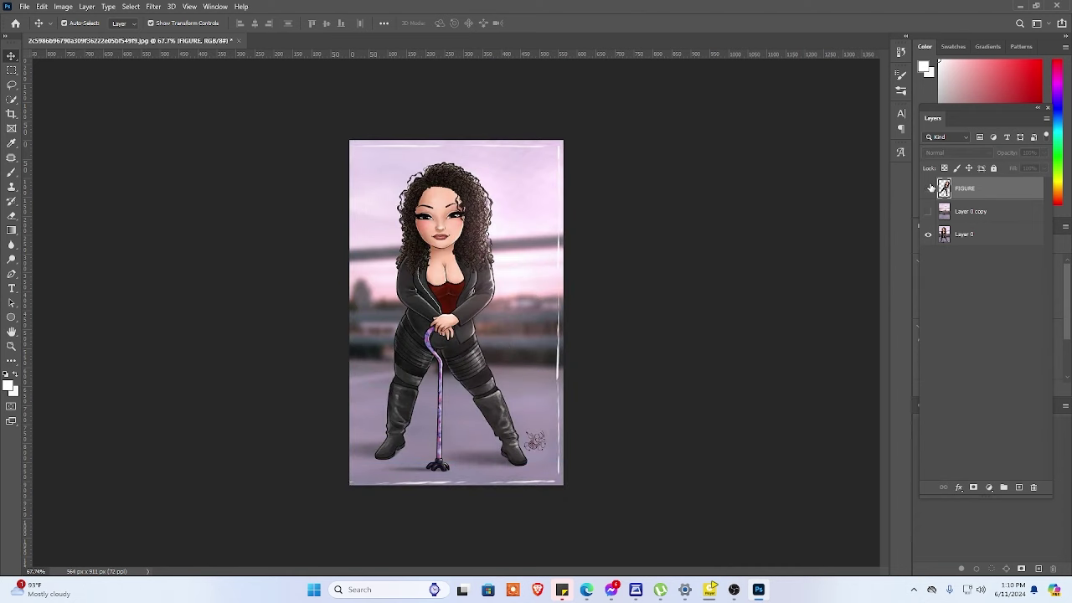
{"action": "left_click", "coordinate": [928, 189]}
{"action": "left_click", "coordinate": [927, 188]}
{"action": "left_click", "coordinate": [927, 234]}
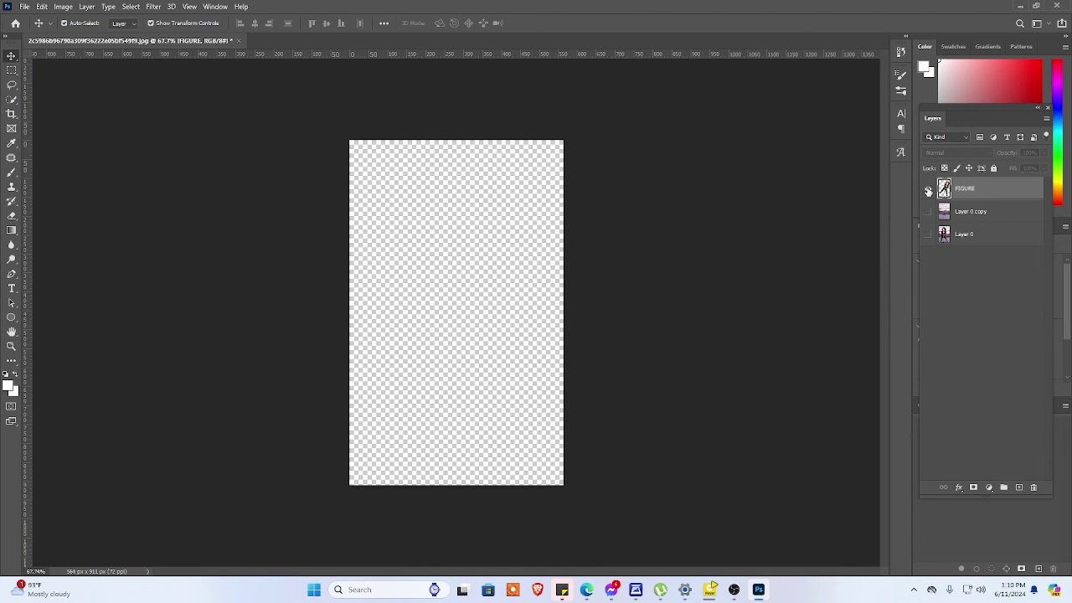
{"action": "left_click", "coordinate": [928, 189]}
{"action": "left_click", "coordinate": [676, 421]}
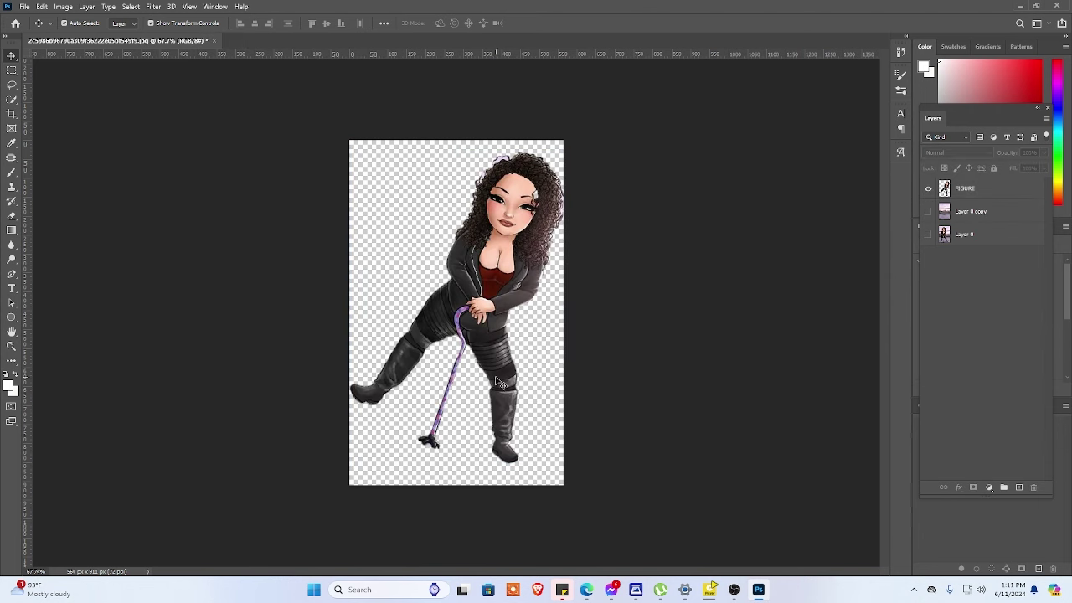
{"action": "left_click", "coordinate": [483, 381]}
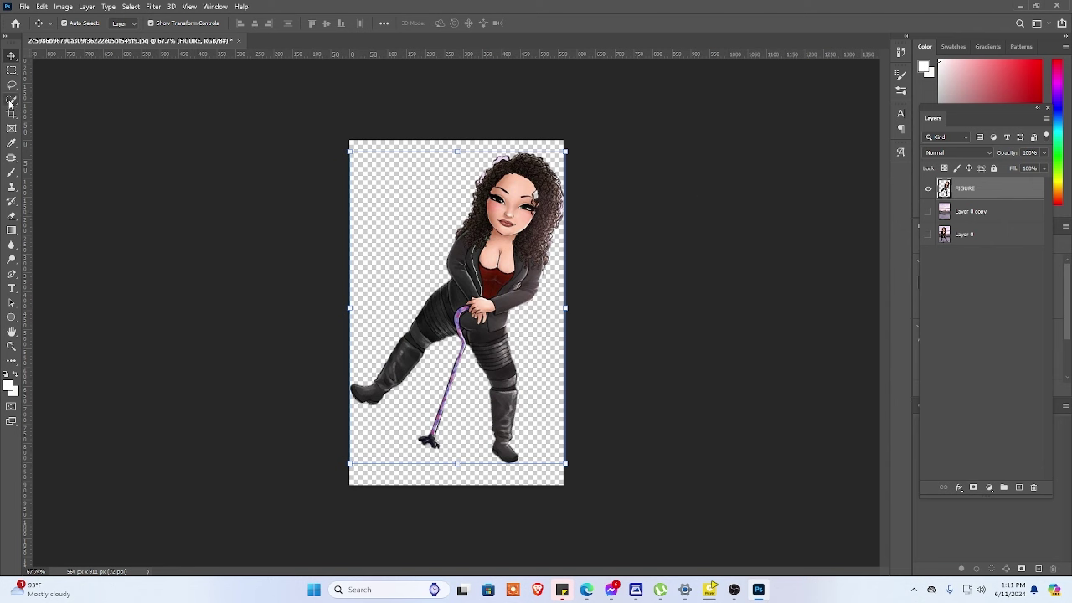
Step: Reselect the FIGURE layer and start a new Puppet Warp
{"action": "left_click", "coordinate": [437, 444]}
{"action": "left_click", "coordinate": [437, 444]}
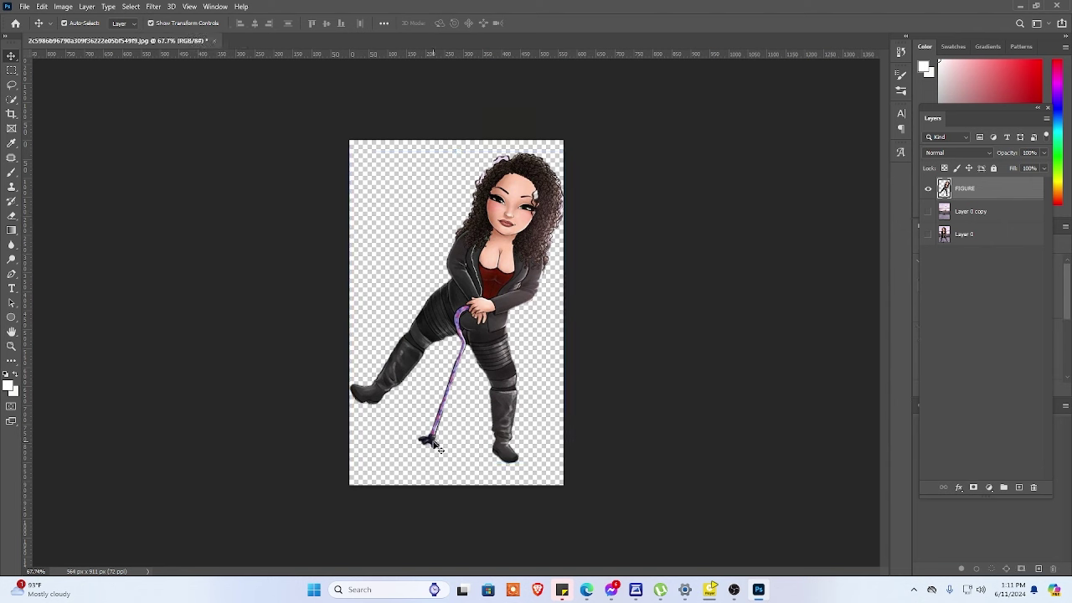
{"action": "left_click", "coordinate": [155, 111]}
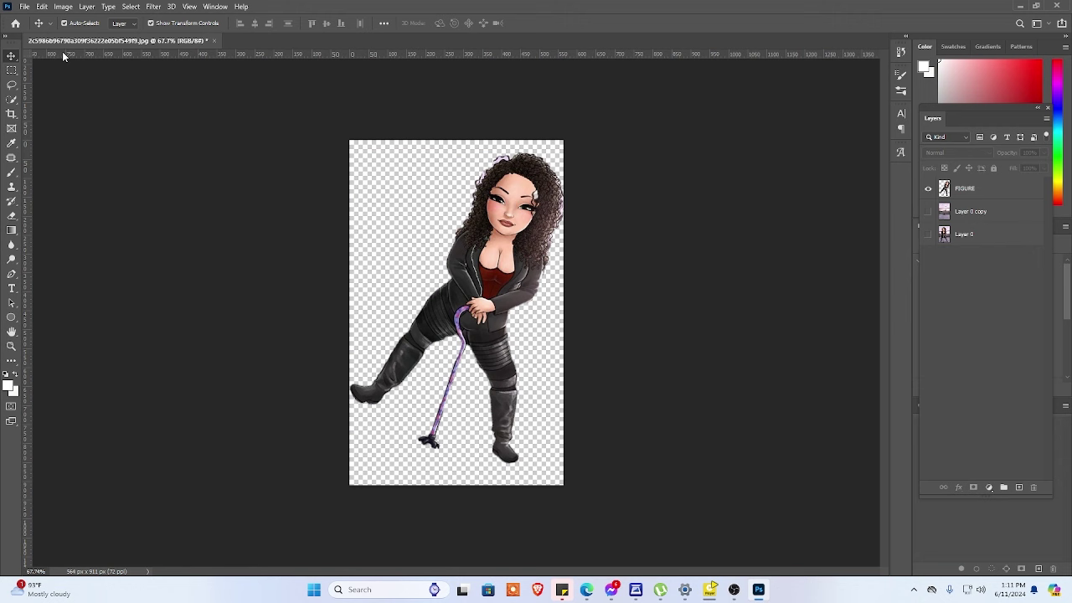
{"action": "left_click", "coordinate": [42, 7]}
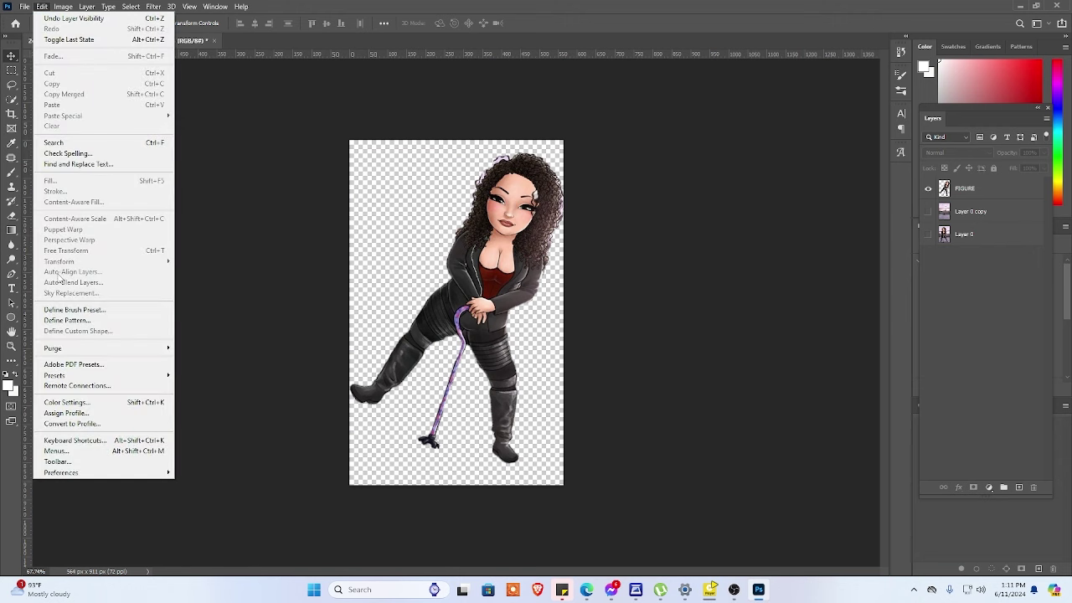
{"action": "left_click", "coordinate": [1020, 197]}
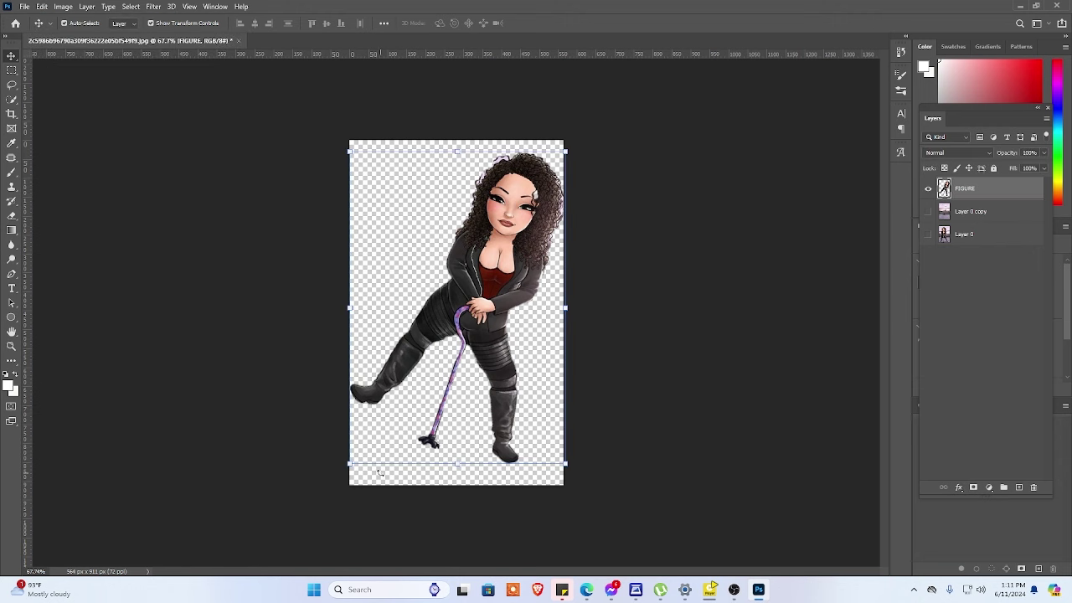
{"action": "left_click", "coordinate": [42, 7]}
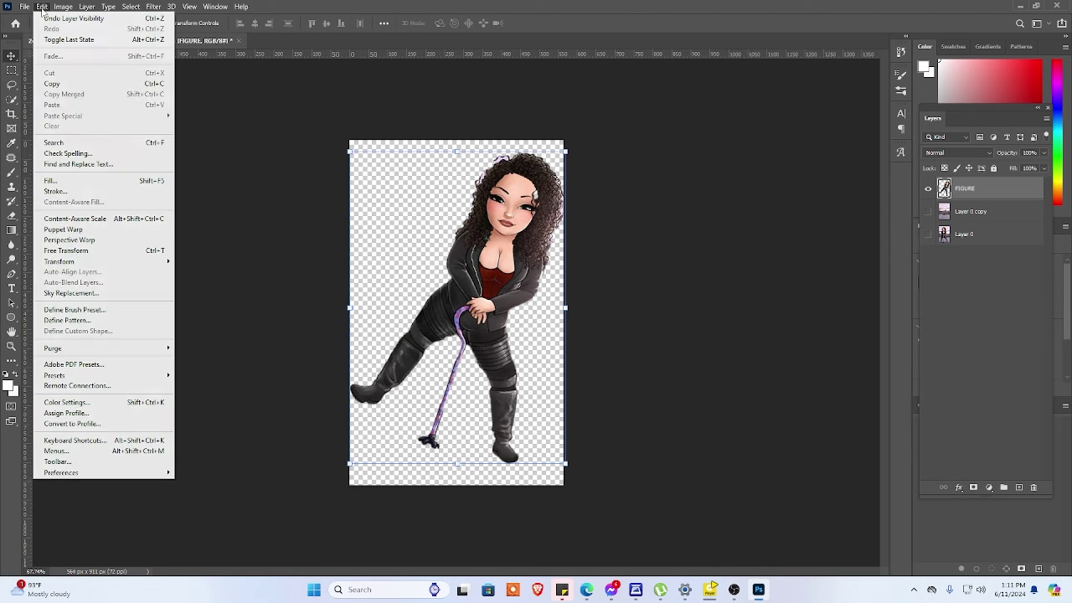
{"action": "left_click", "coordinate": [57, 230]}
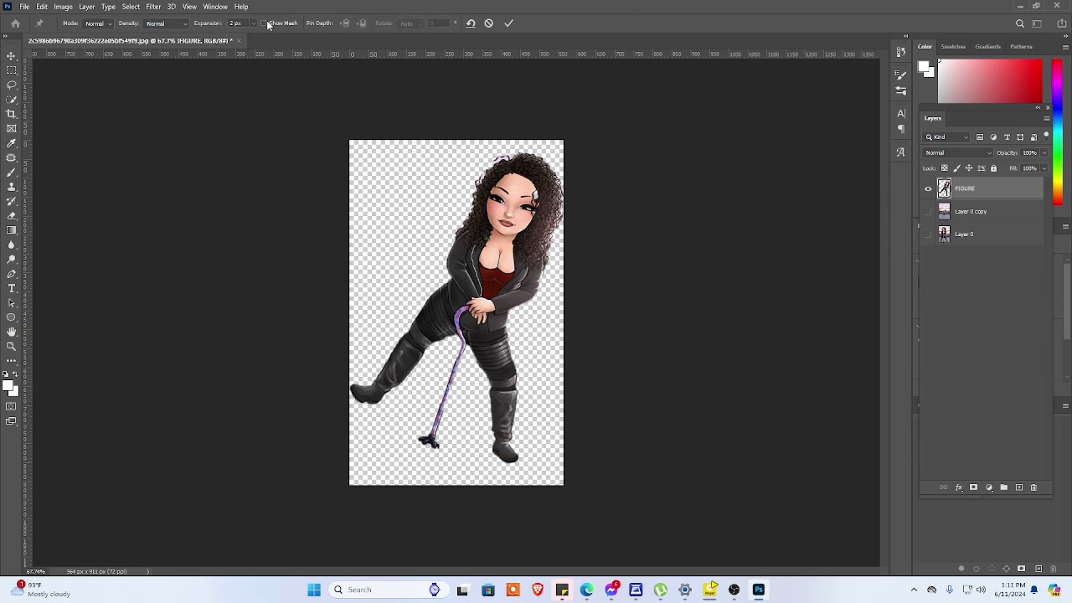
Step: Pin the cane and drag its pins to curve it, undoing the last tip move
{"action": "left_click", "coordinate": [435, 433]}
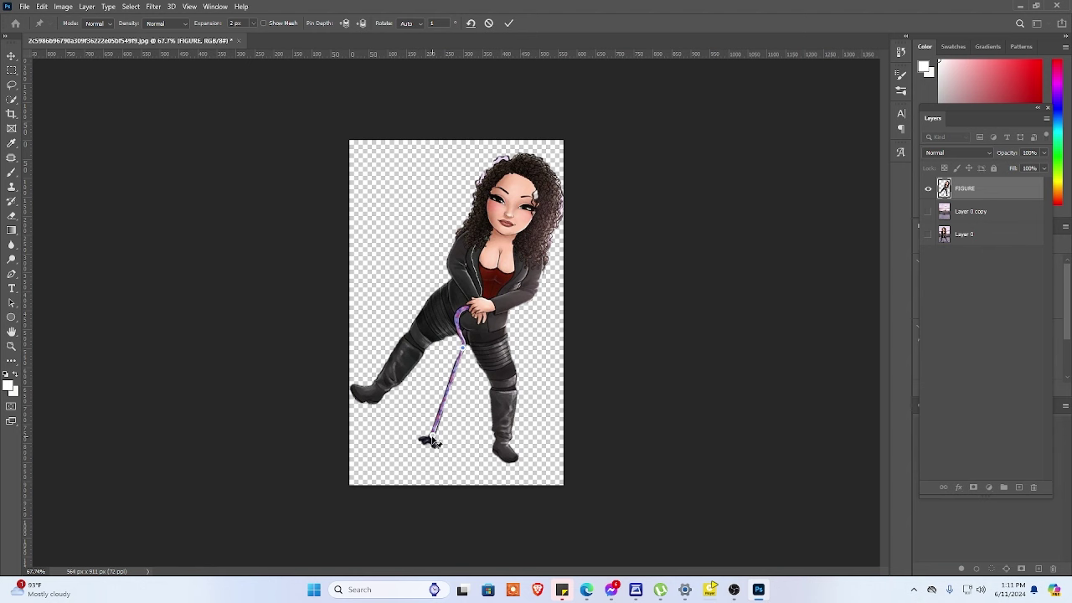
{"action": "left_click_drag", "start_coordinate": [431, 442], "coordinate": [435, 441]}
{"action": "left_click_drag", "start_coordinate": [465, 349], "coordinate": [460, 356]}
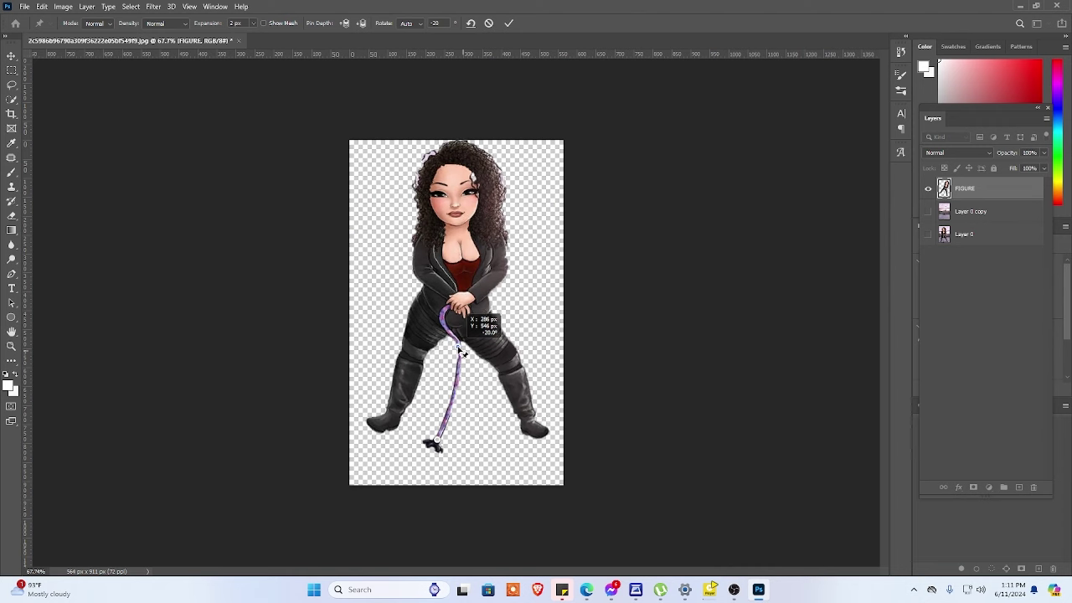
{"action": "left_click_drag", "start_coordinate": [459, 356], "coordinate": [464, 362]}
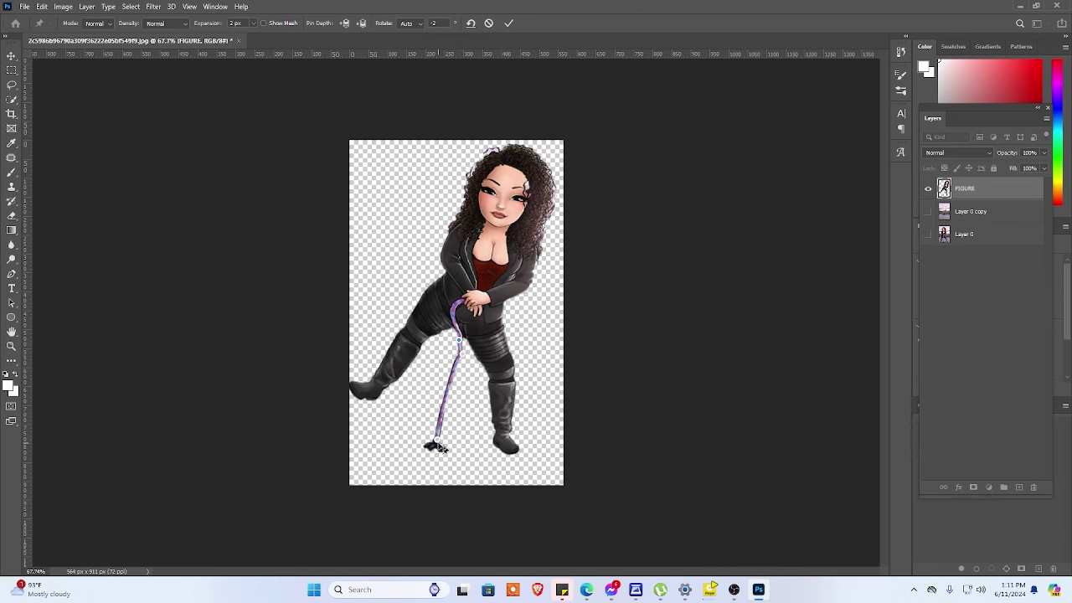
{"action": "left_click_drag", "start_coordinate": [437, 446], "coordinate": [467, 447]}
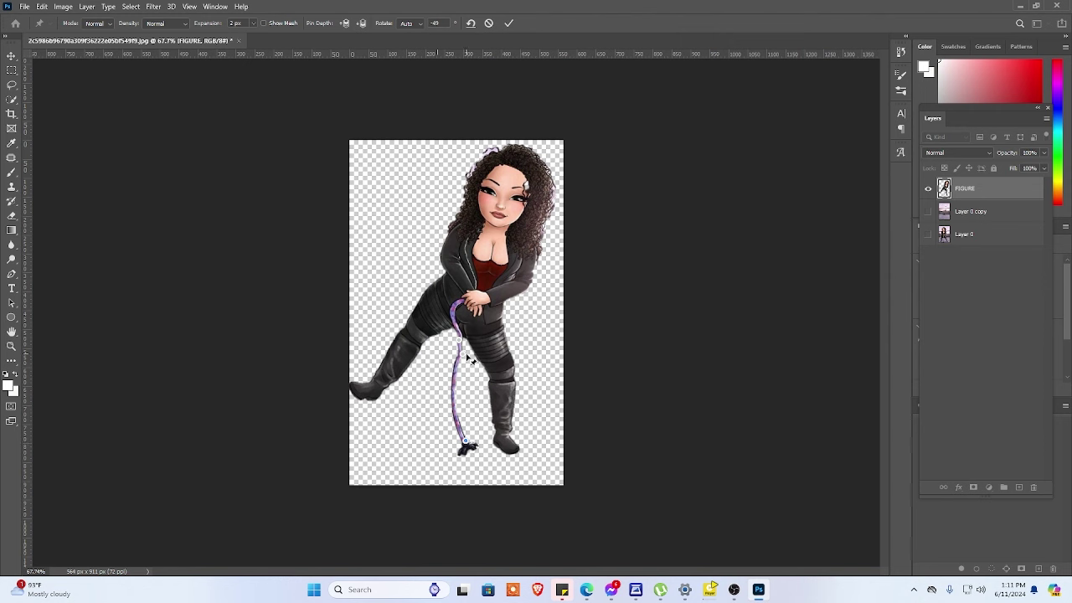
{"action": "left_click_drag", "start_coordinate": [467, 359], "coordinate": [467, 360]}
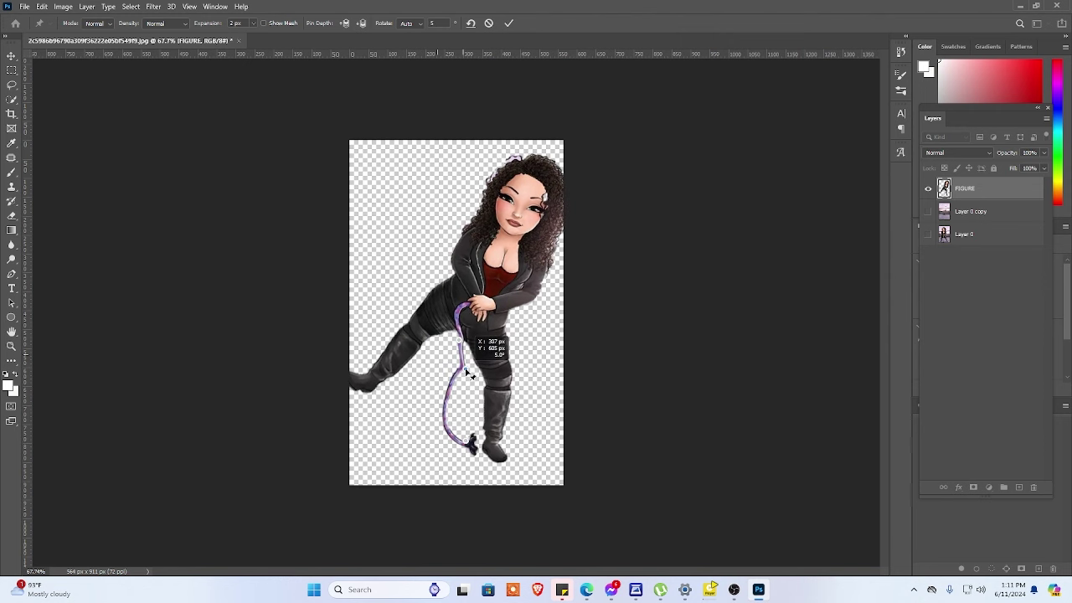
{"action": "left_click_drag", "start_coordinate": [469, 447], "coordinate": [438, 441]}
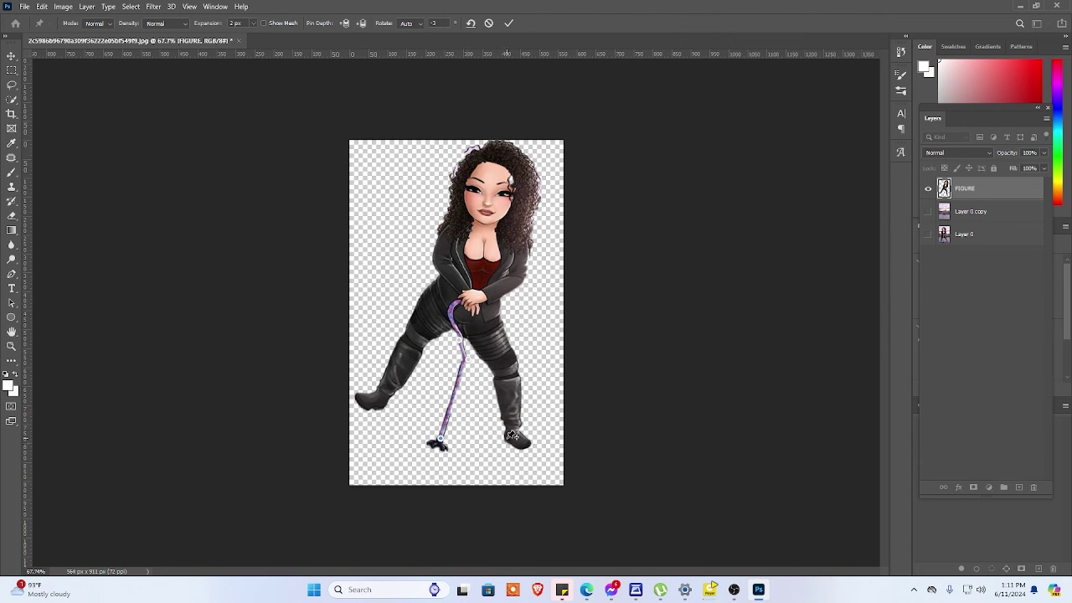
{"action": "key", "text": "ctrl+z"}
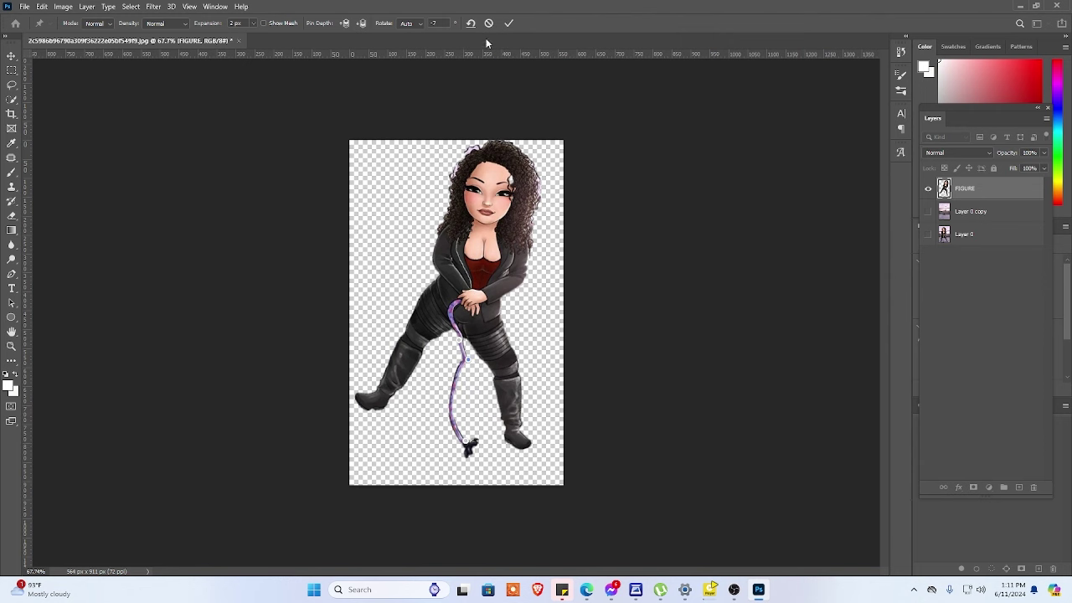
Step: Cancel the cane warp, show the Layer 0 copy backdrop, and select FIGURE
{"action": "left_click", "coordinate": [488, 23]}
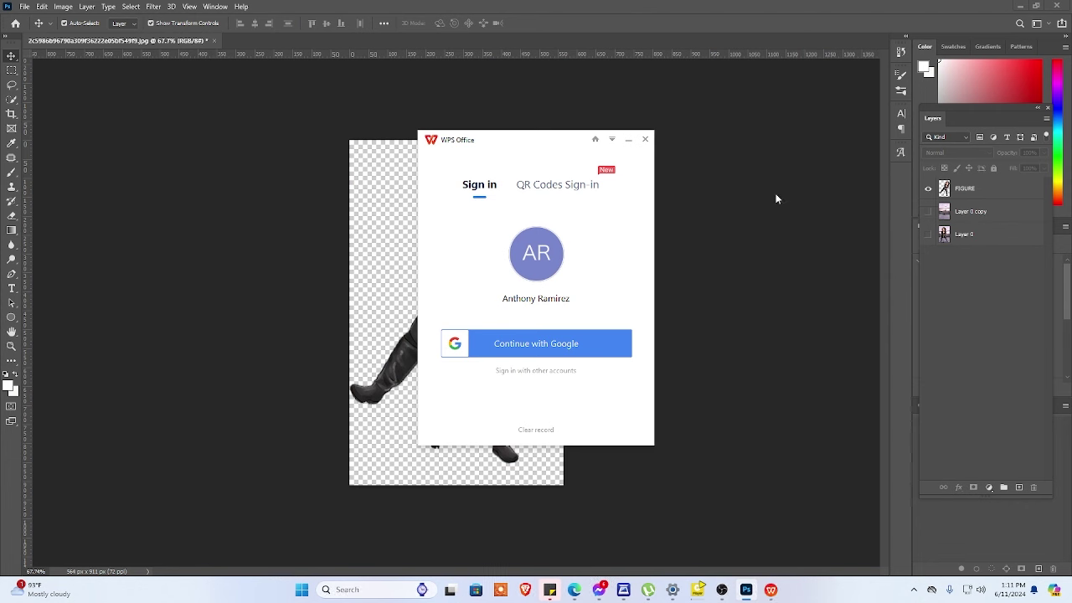
{"action": "left_click", "coordinate": [645, 140]}
{"action": "left_click", "coordinate": [928, 211]}
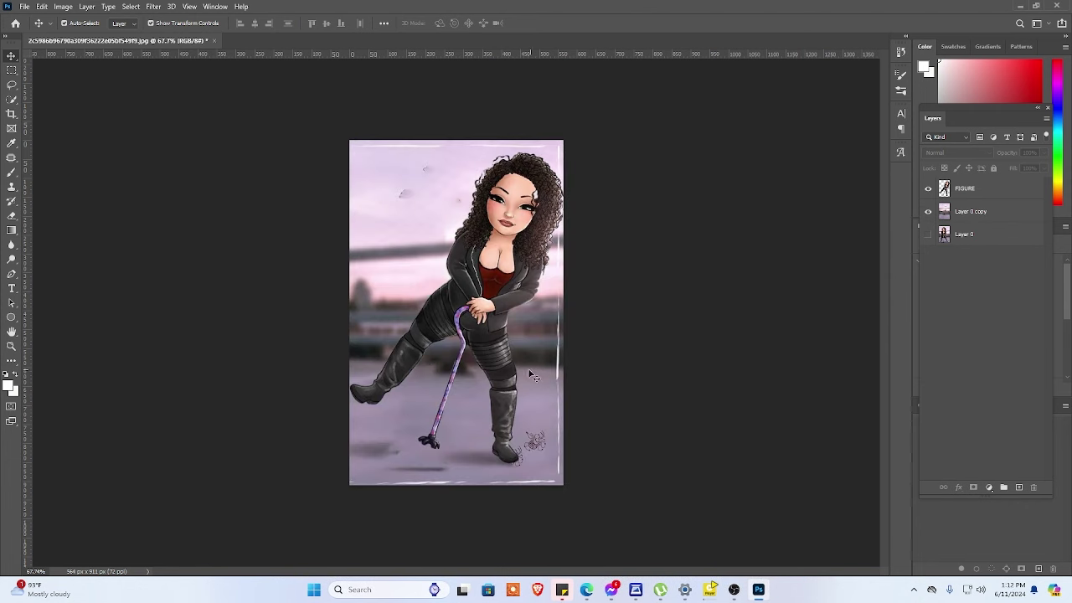
{"action": "left_click", "coordinate": [502, 375]}
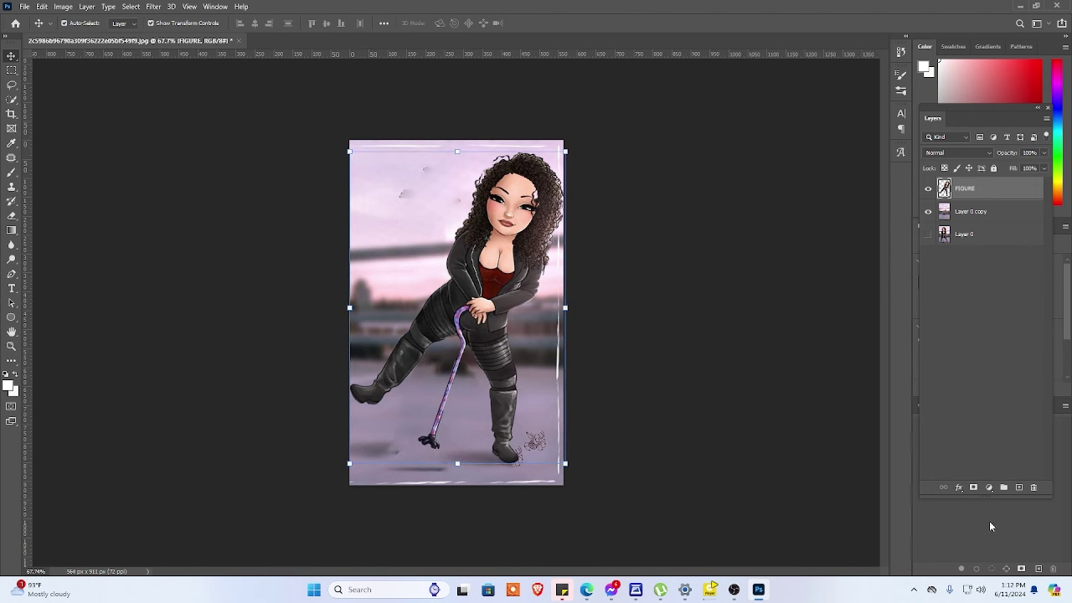
{"action": "left_click", "coordinate": [734, 589]}
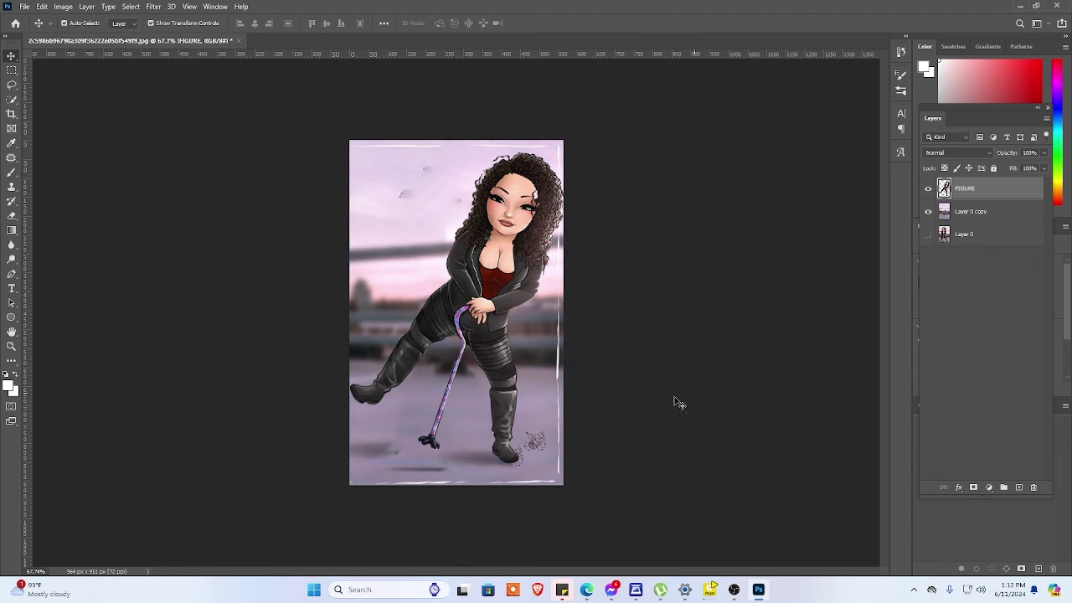
{"action": "left_click", "coordinate": [518, 433]}
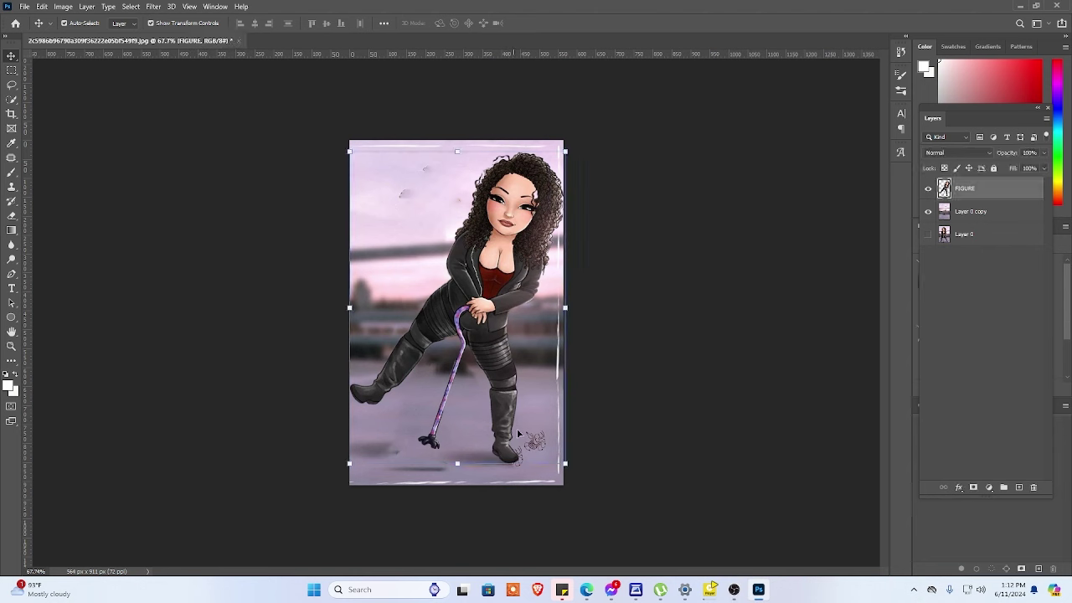
Step: Start Puppet Warp, pin the right foot and knee, and lean the body right
{"action": "left_click", "coordinate": [42, 7]}
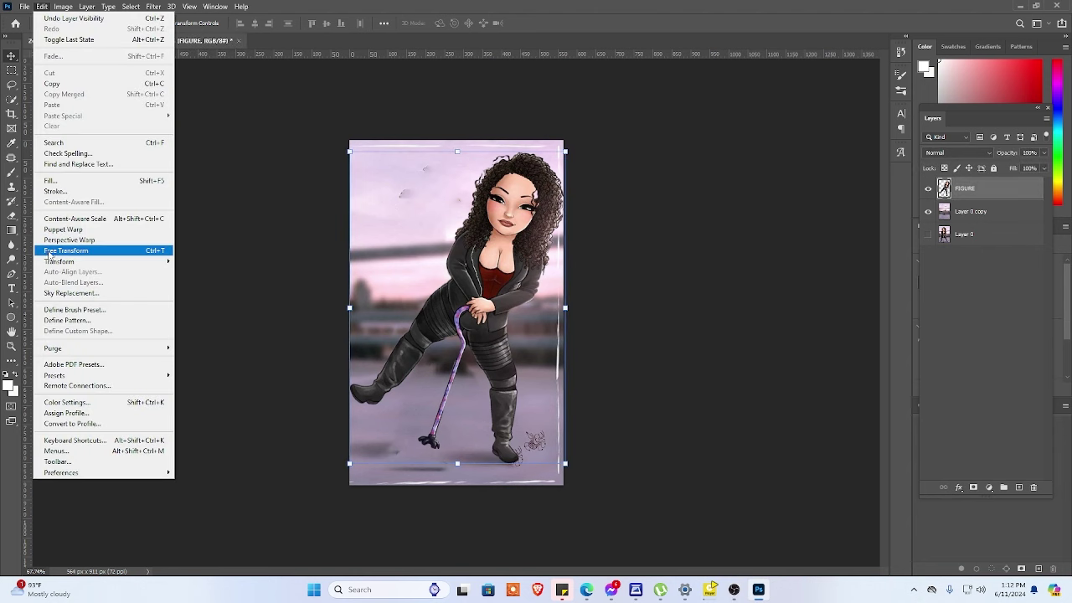
{"action": "left_click", "coordinate": [60, 228]}
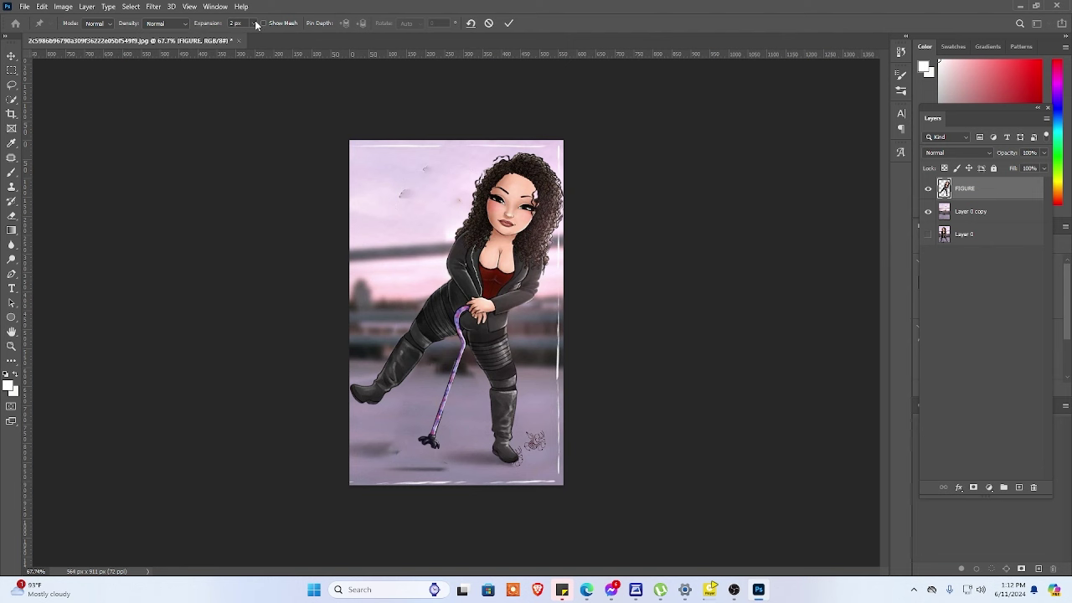
{"action": "left_click", "coordinate": [508, 452]}
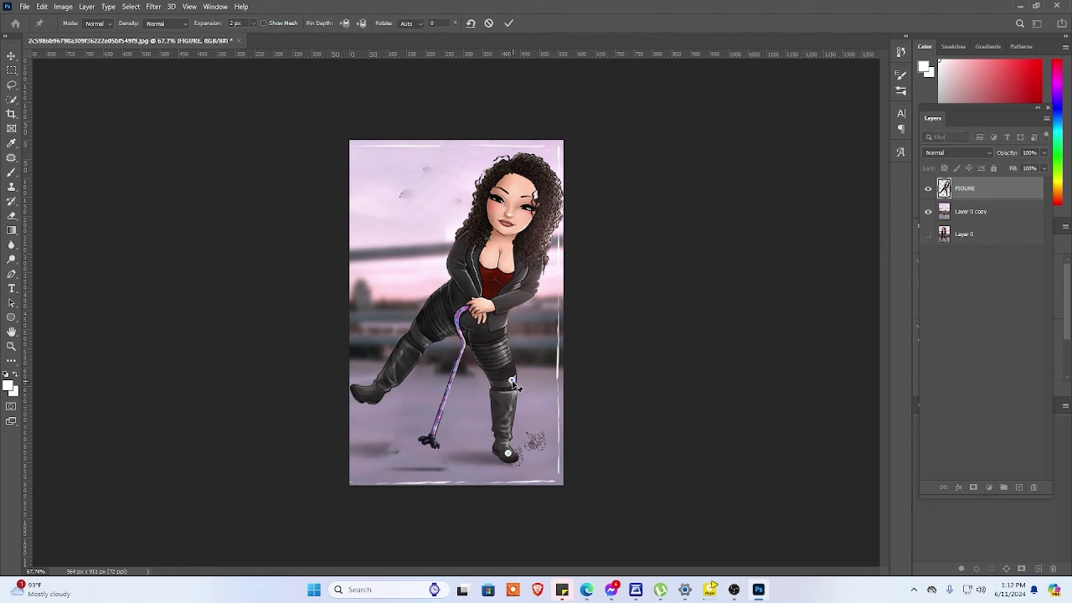
{"action": "left_click_drag", "start_coordinate": [511, 381], "coordinate": [507, 378]}
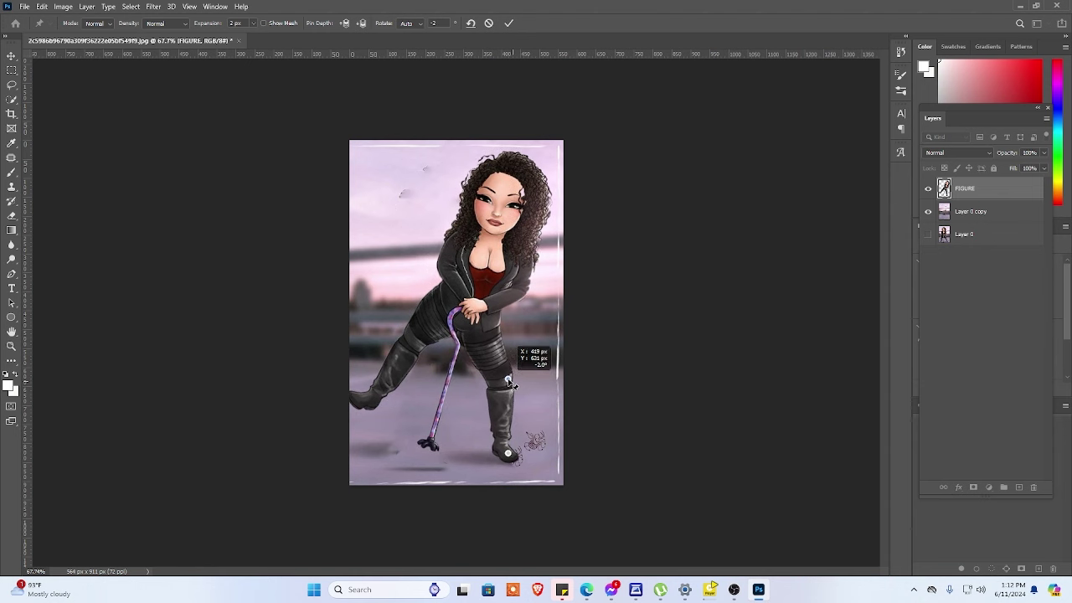
{"action": "left_click_drag", "start_coordinate": [508, 454], "coordinate": [518, 457]}
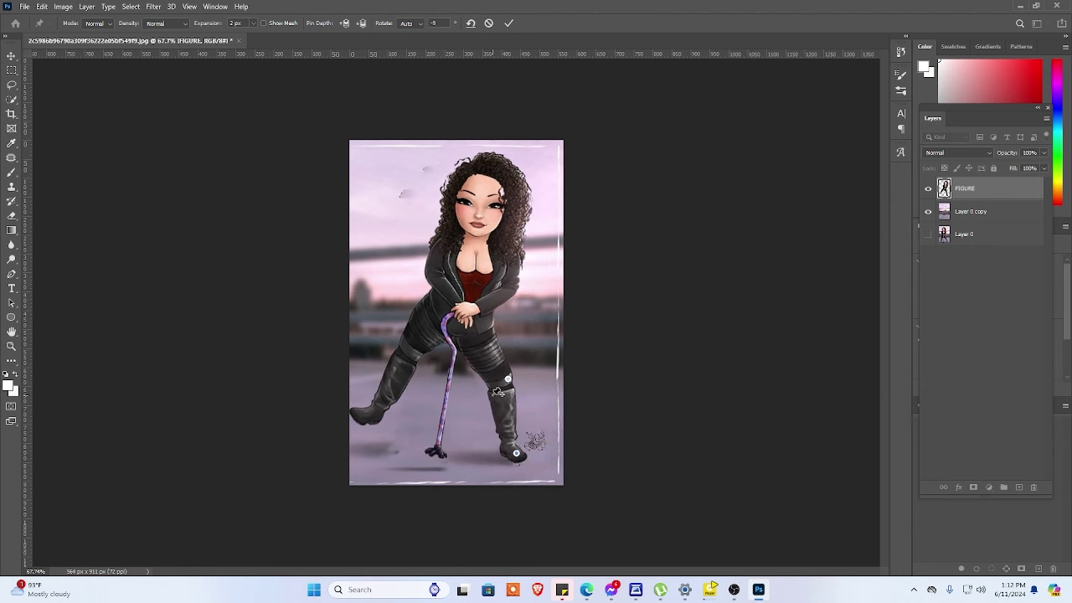
{"action": "mouse_move", "coordinate": [494, 392]}
{"action": "left_mouse_down"}
{"action": "mouse_move", "coordinate": [481, 395]}
{"action": "mouse_move", "coordinate": [484, 381]}
{"action": "mouse_move", "coordinate": [501, 378]}
{"action": "mouse_move", "coordinate": [485, 377]}
{"action": "left_mouse_up"}
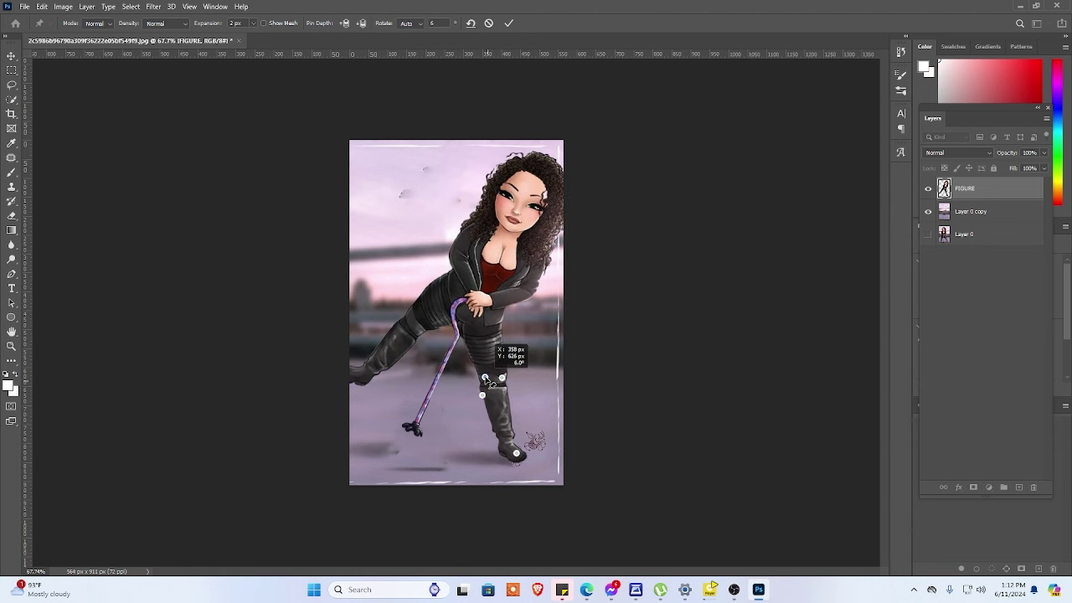
Step: Pin the left boot and thigh and lower the left leg toward the ground
{"action": "left_click", "coordinate": [364, 377]}
{"action": "left_click", "coordinate": [410, 321]}
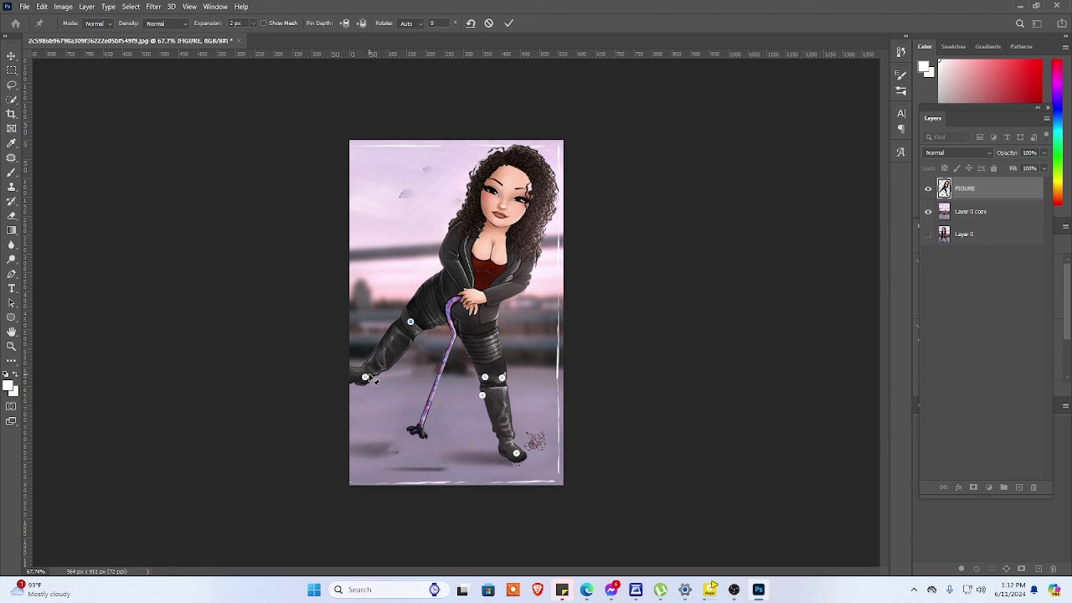
{"action": "left_click_drag", "start_coordinate": [366, 378], "coordinate": [399, 405]}
{"action": "left_click", "coordinate": [411, 324]}
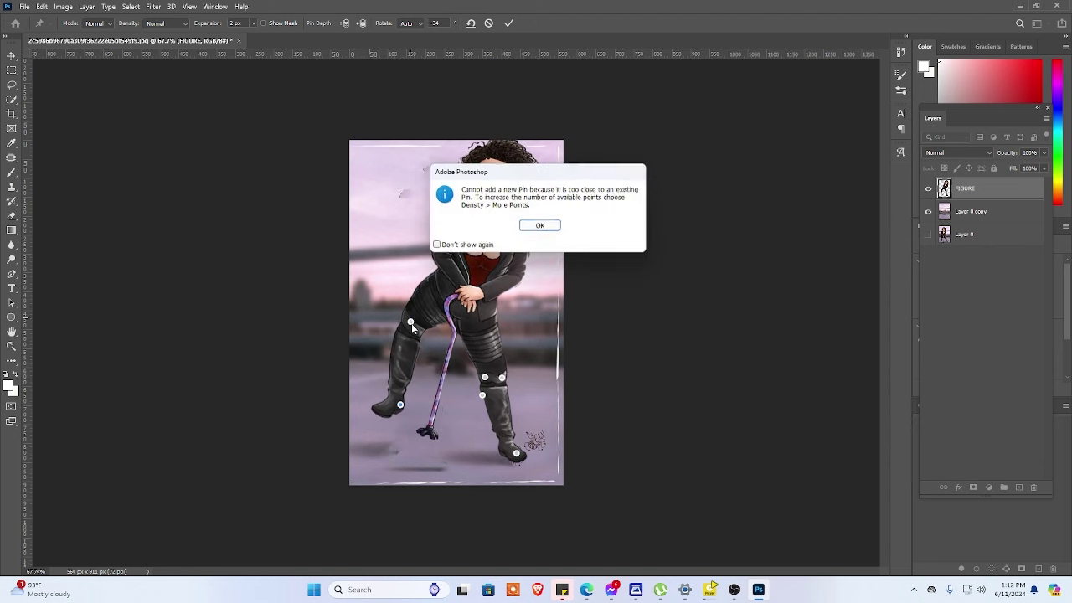
{"action": "left_click", "coordinate": [553, 227]}
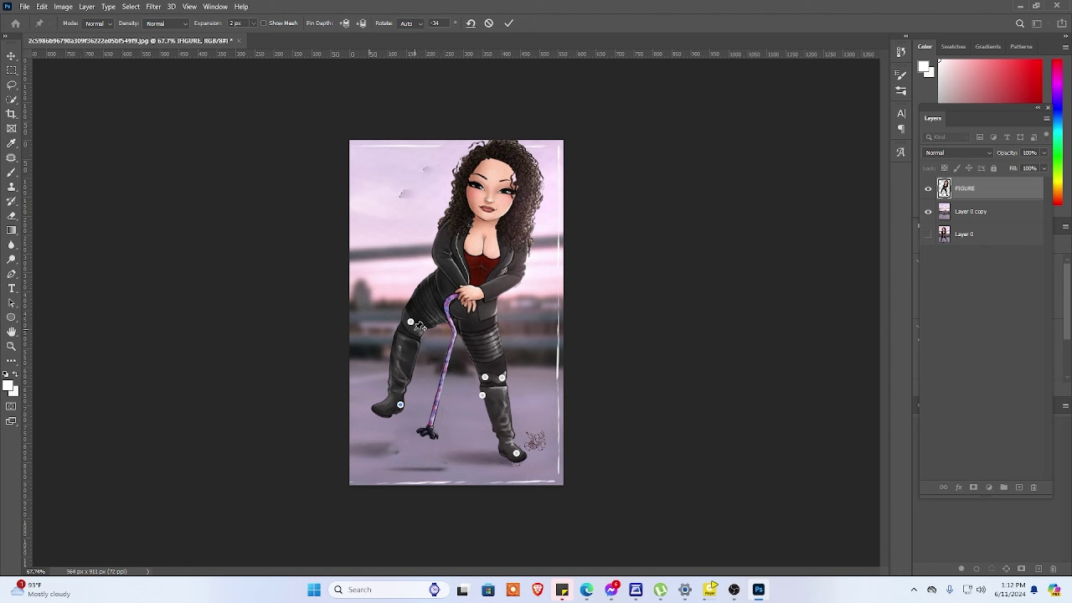
{"action": "left_click_drag", "start_coordinate": [411, 323], "coordinate": [432, 398]}
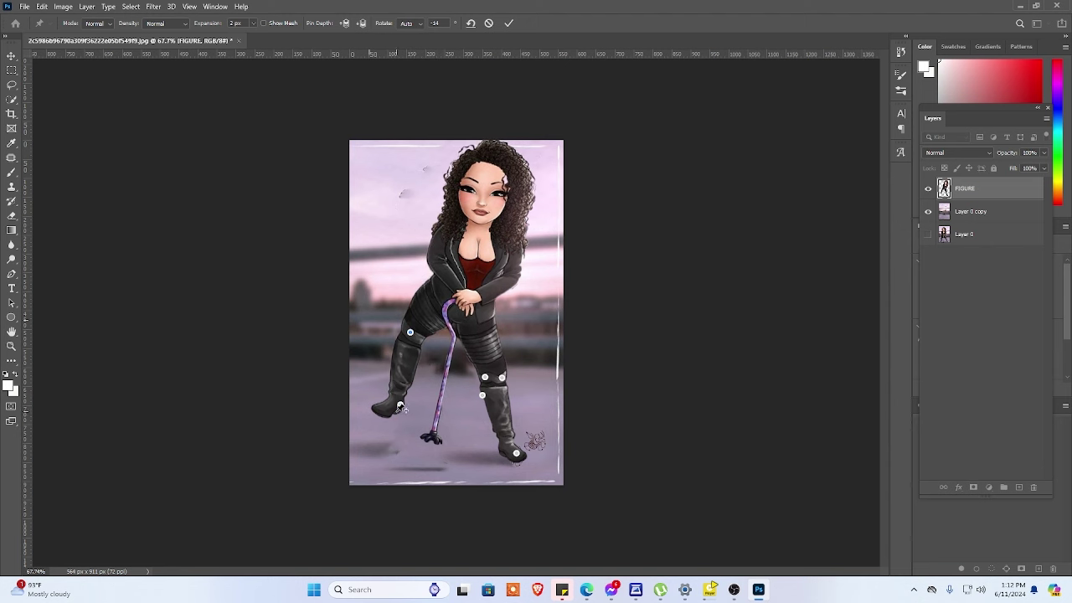
{"action": "left_click", "coordinate": [400, 406]}
{"action": "left_click", "coordinate": [541, 226]}
{"action": "left_click_drag", "start_coordinate": [401, 406], "coordinate": [396, 421]}
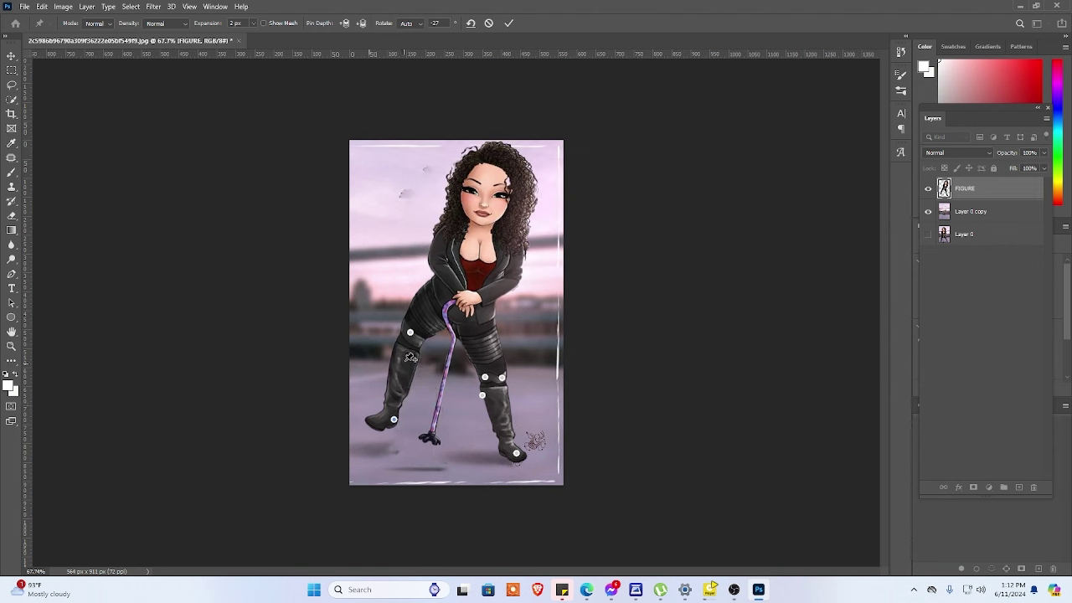
{"action": "left_click_drag", "start_coordinate": [410, 334], "coordinate": [418, 354]}
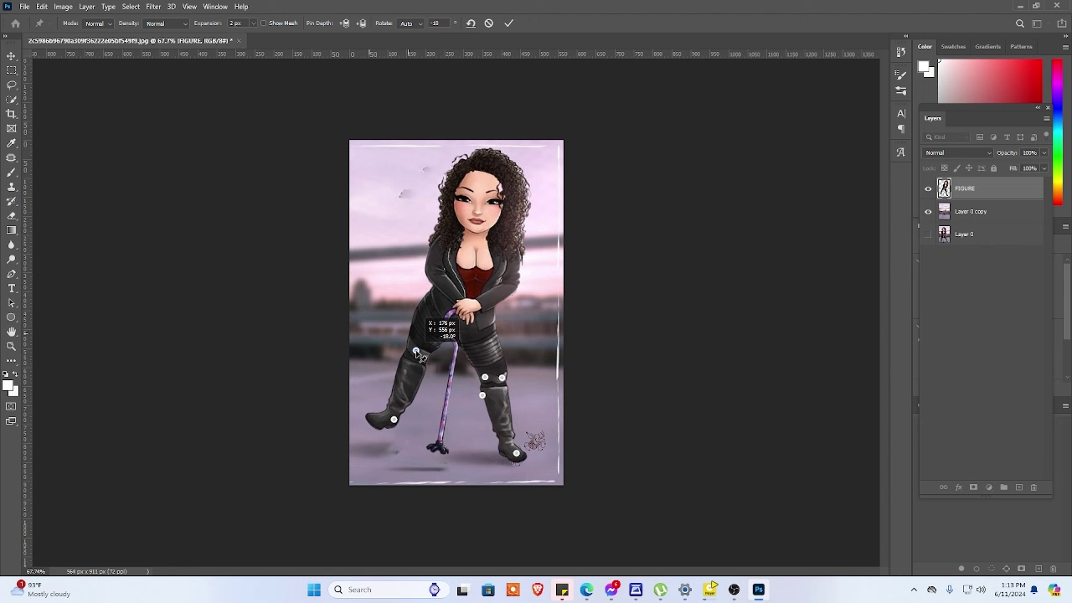
Step: Pin the cane tip onto the floor and fine-tune the boots, knee and thigh
{"action": "left_click", "coordinate": [442, 444]}
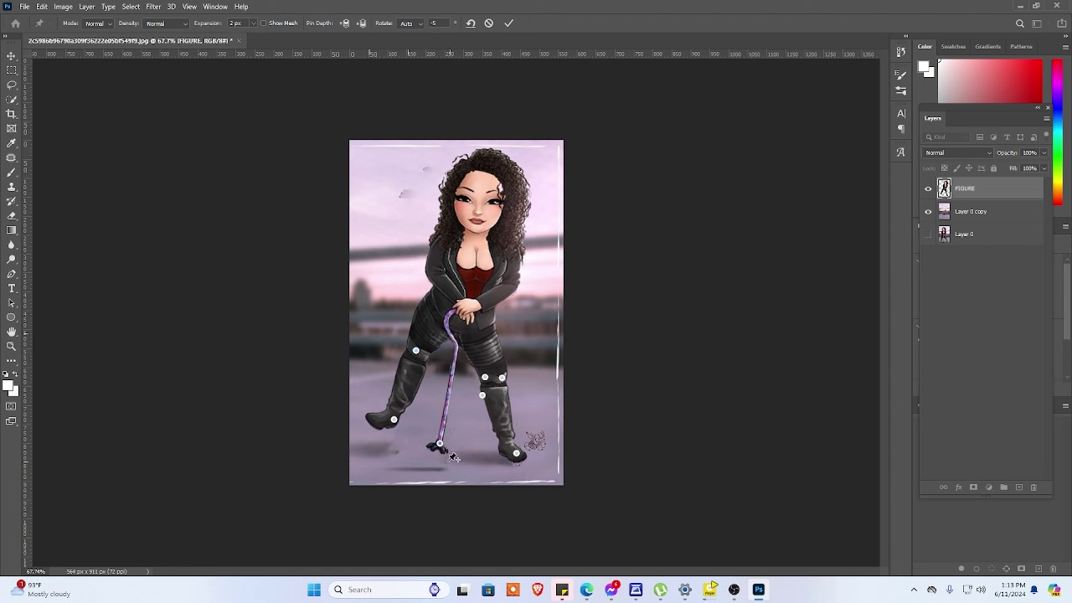
{"action": "left_click_drag", "start_coordinate": [441, 449], "coordinate": [435, 460]}
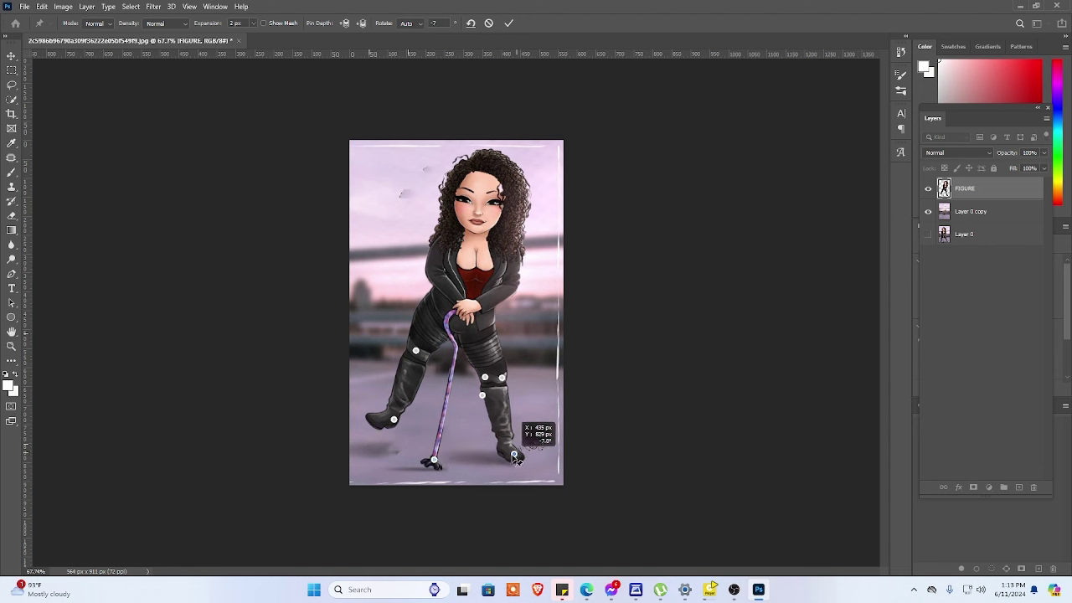
{"action": "left_click_drag", "start_coordinate": [518, 457], "coordinate": [503, 458]}
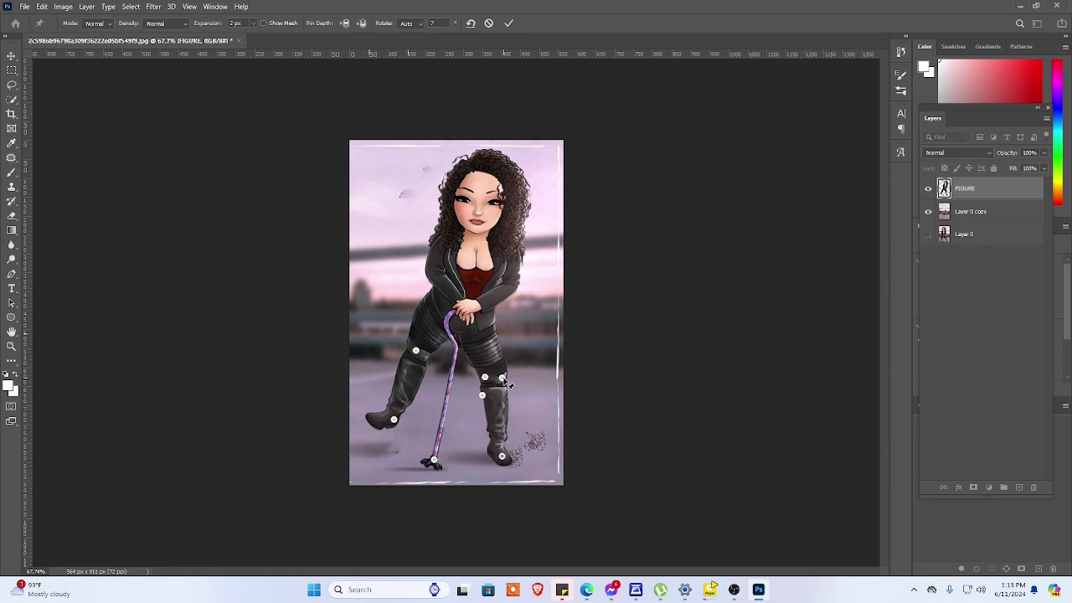
{"action": "left_click_drag", "start_coordinate": [508, 384], "coordinate": [511, 379]}
{"action": "left_click_drag", "start_coordinate": [416, 355], "coordinate": [410, 359]}
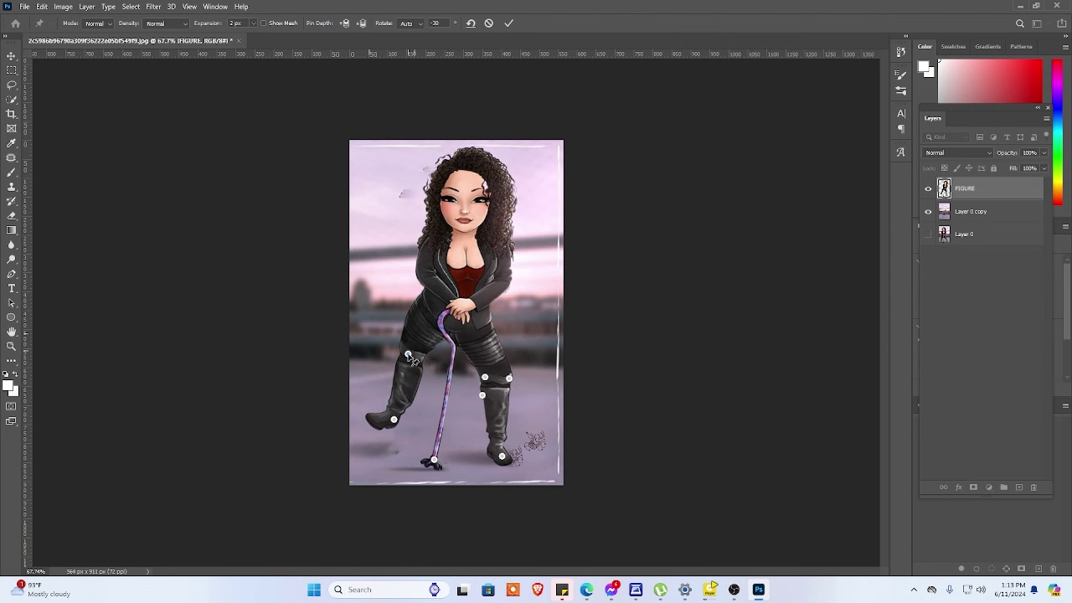
{"action": "mouse_move", "coordinate": [394, 421]}
{"action": "left_mouse_down"}
{"action": "mouse_move", "coordinate": [400, 428]}
{"action": "mouse_move", "coordinate": [393, 417]}
{"action": "left_mouse_up"}
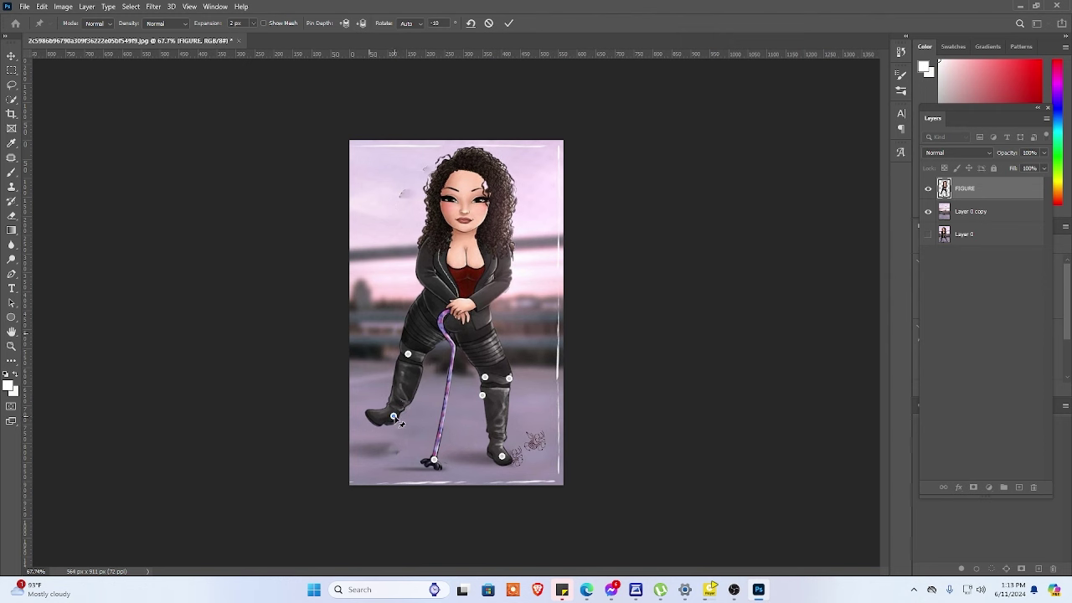
{"action": "key", "text": "alt"}
Step: Rotate the left foot around the ankle, pull it down, and pin the lower leg
{"action": "left_click_drag", "start_coordinate": [400, 418], "coordinate": [378, 424]}
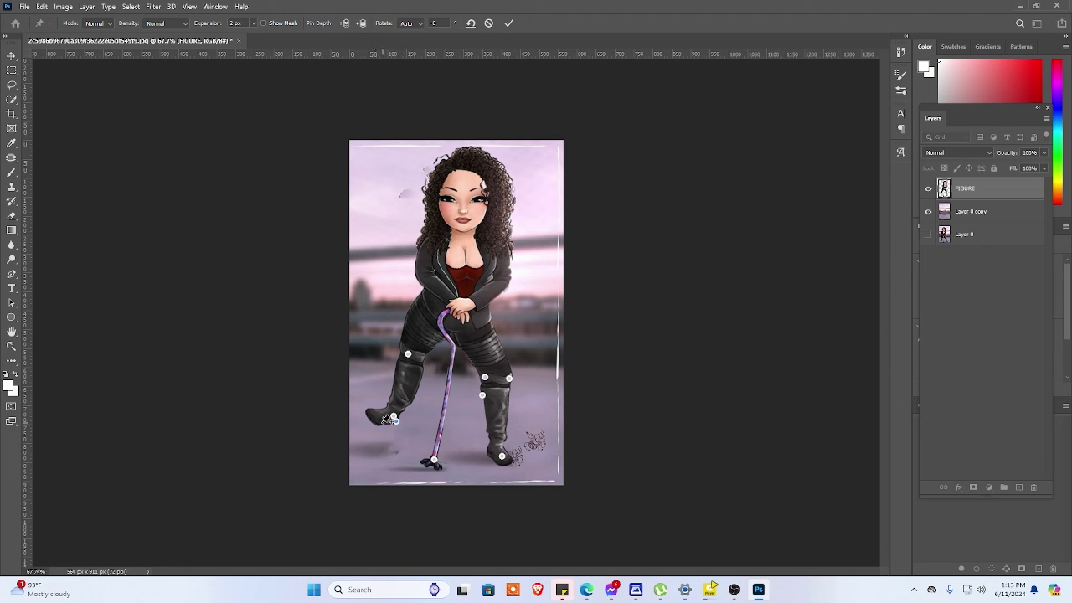
{"action": "left_click_drag", "start_coordinate": [387, 418], "coordinate": [378, 418]}
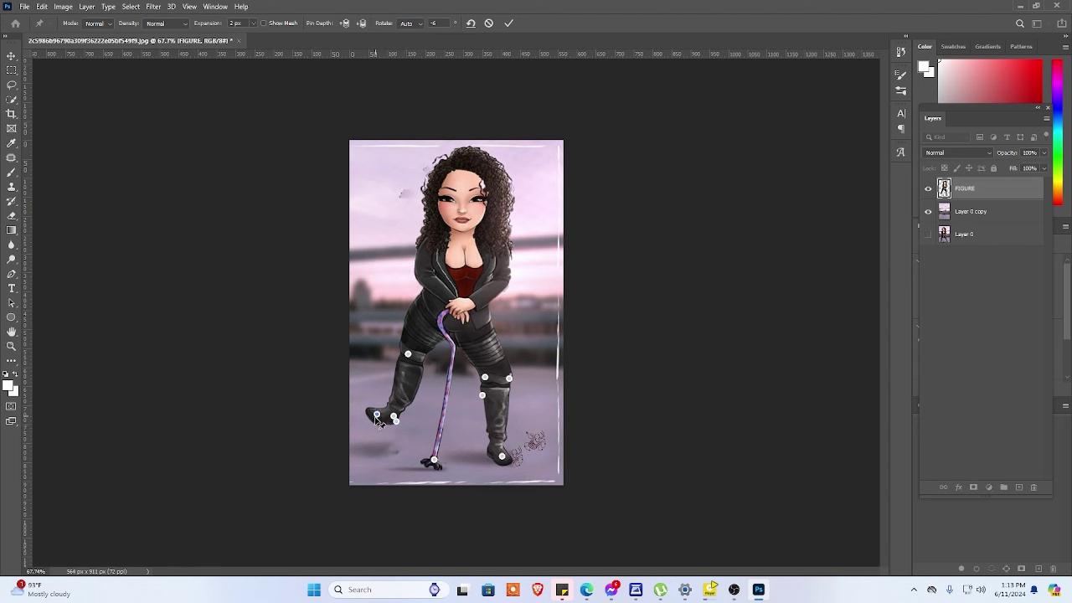
{"action": "left_click_drag", "start_coordinate": [377, 418], "coordinate": [383, 437]}
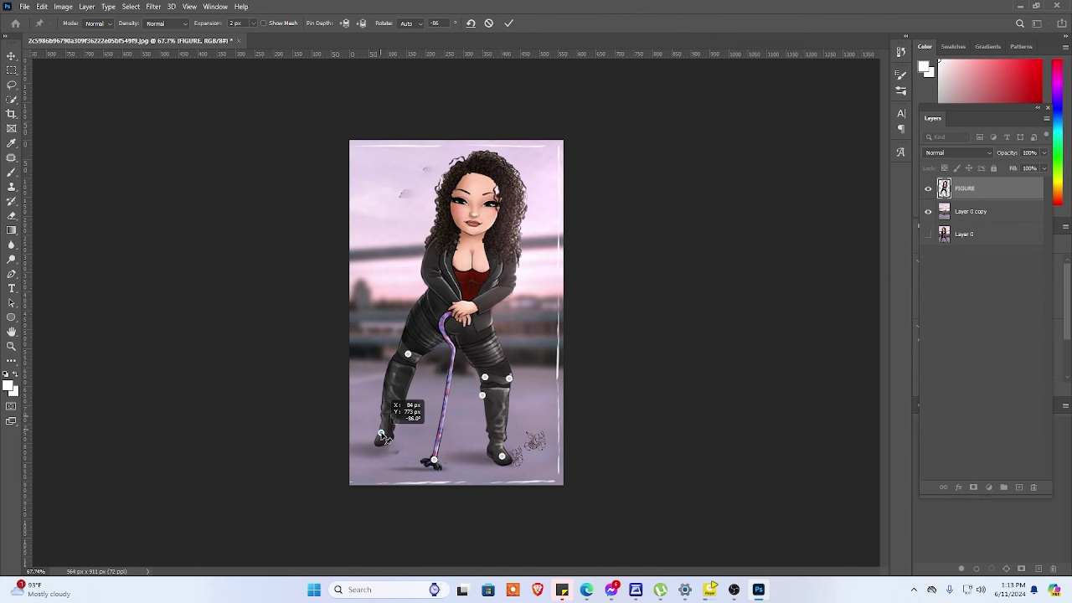
{"action": "left_click", "coordinate": [394, 418]}
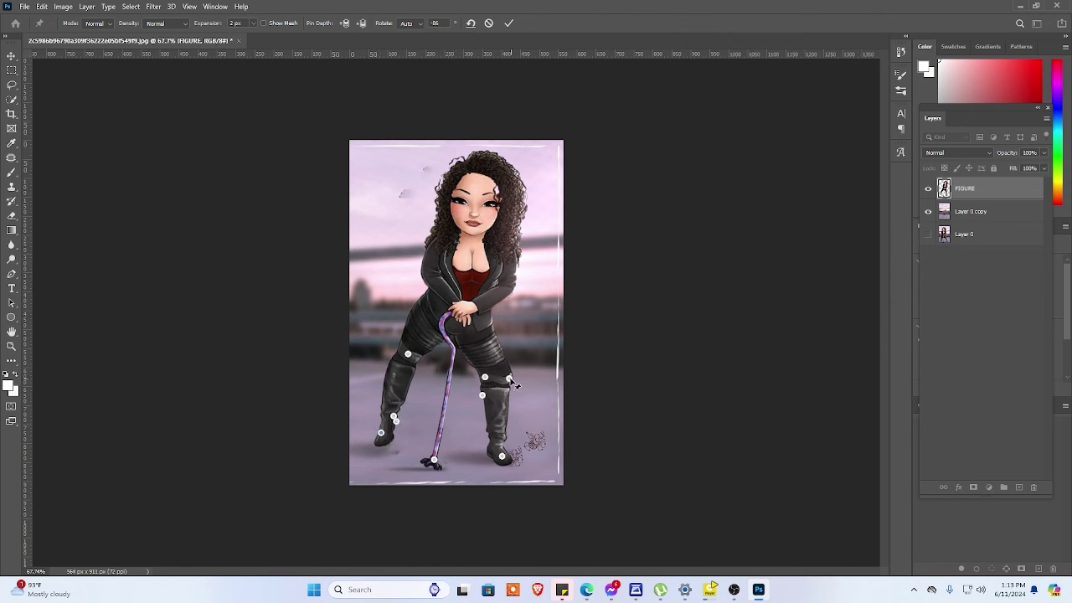
Step: Pin the hand, left boot and arm, tilting the upper body to about -17°
{"action": "left_click_drag", "start_coordinate": [508, 379], "coordinate": [484, 377]}
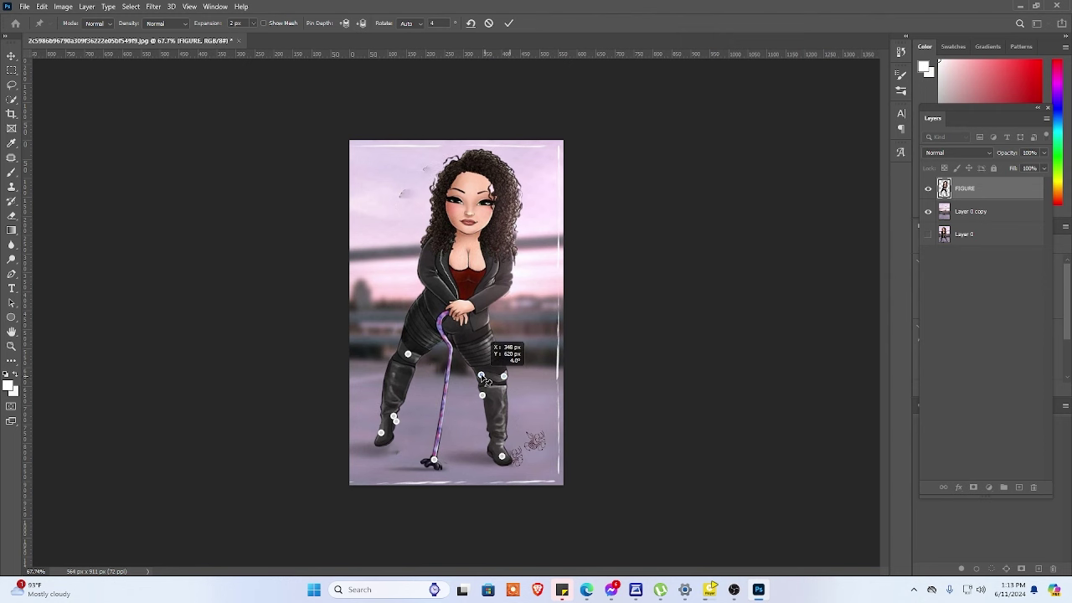
{"action": "left_click", "coordinate": [489, 324]}
{"action": "left_click_drag", "start_coordinate": [490, 325], "coordinate": [498, 321]}
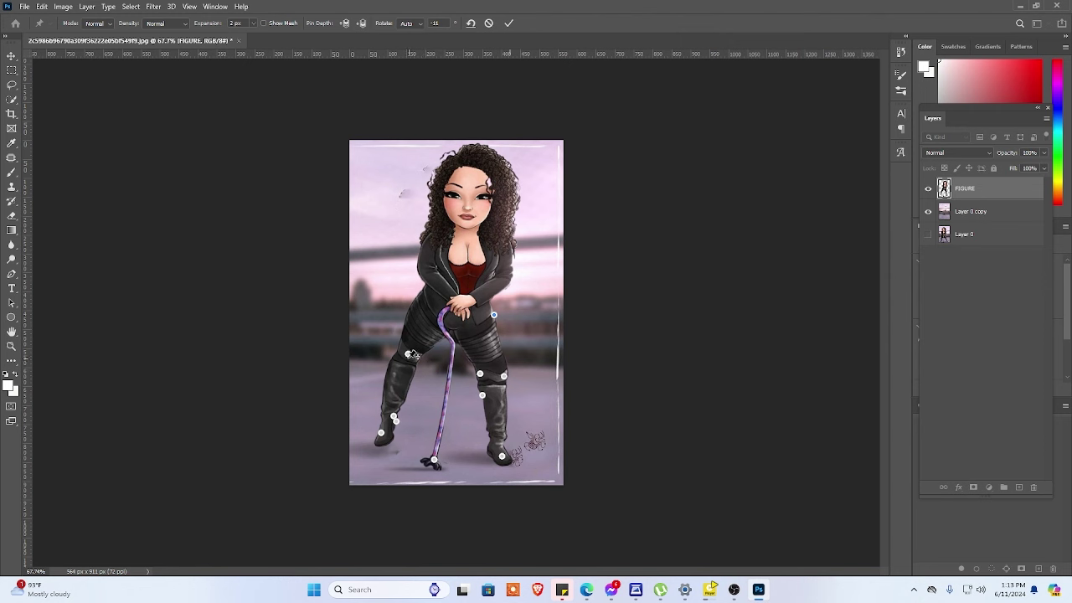
{"action": "left_click_drag", "start_coordinate": [408, 355], "coordinate": [406, 353]}
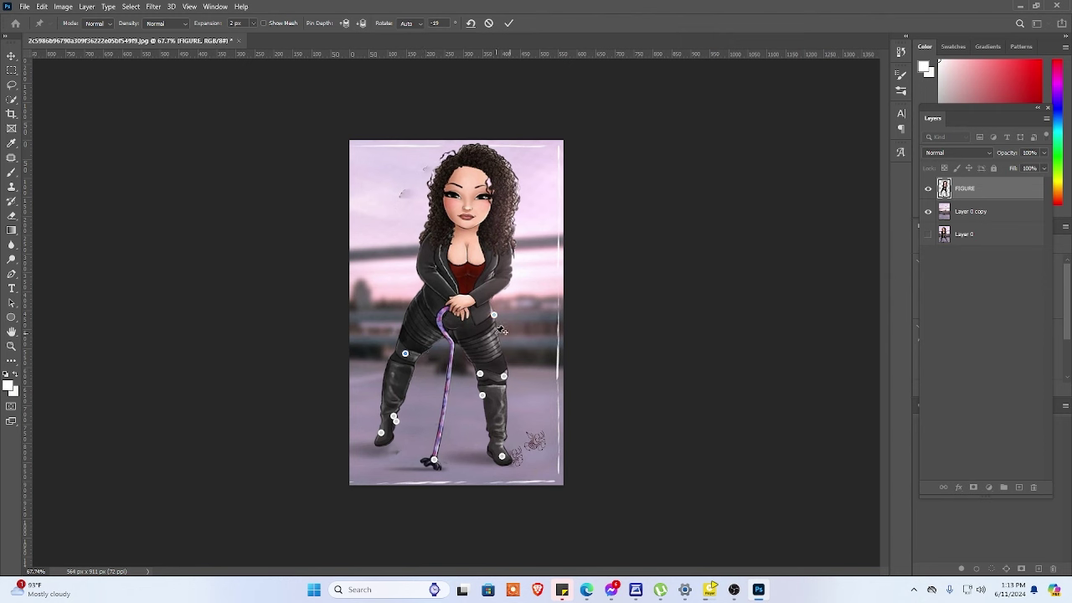
{"action": "left_click", "coordinate": [483, 395]}
{"action": "left_click_drag", "start_coordinate": [398, 425], "coordinate": [404, 435]}
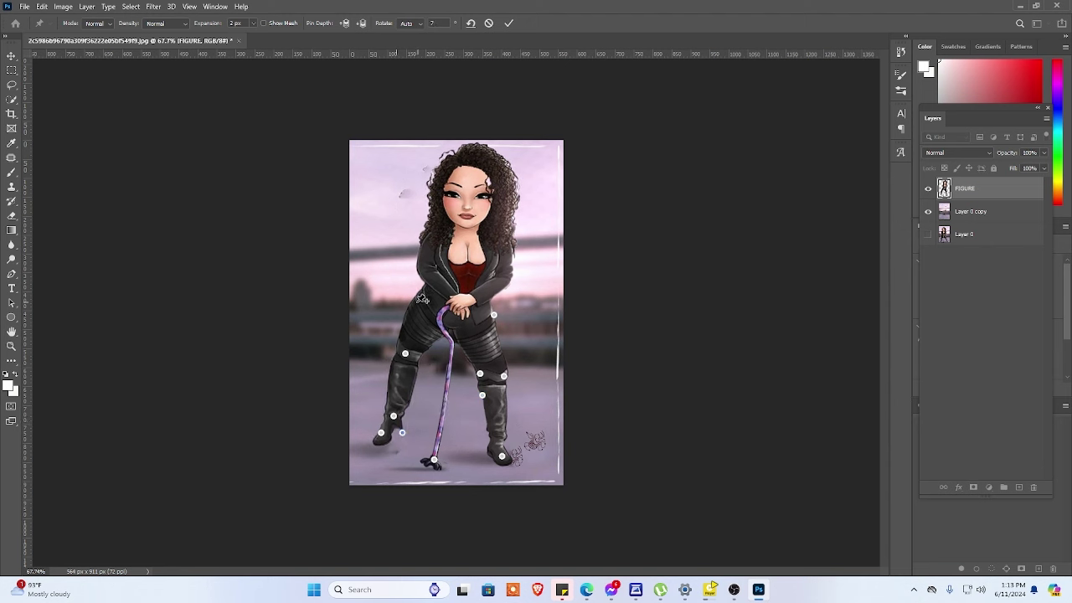
{"action": "left_click_drag", "start_coordinate": [418, 307], "coordinate": [422, 316]}
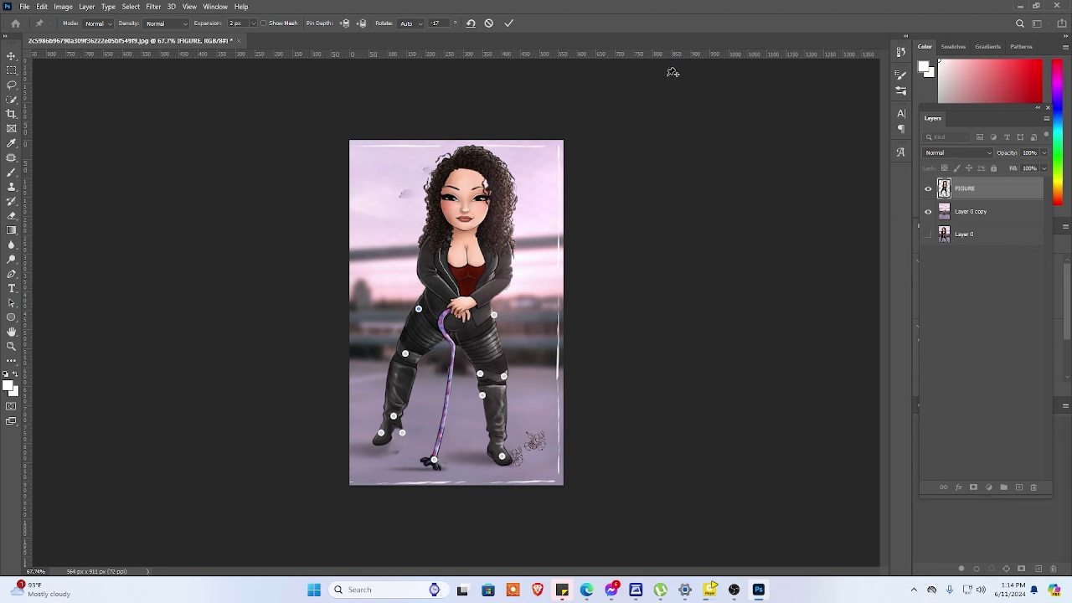
Step: Commit the crouched Puppet Warp pose and select Layer 0 copy
{"action": "left_click", "coordinate": [509, 23]}
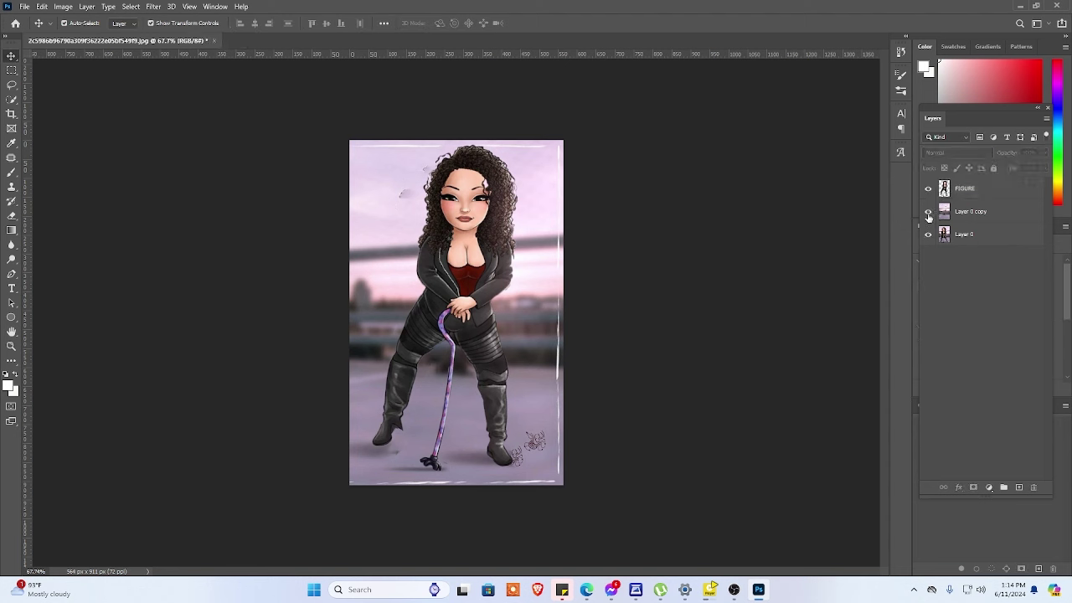
{"action": "left_click", "coordinate": [927, 212]}
{"action": "left_click", "coordinate": [928, 212]}
{"action": "left_click", "coordinate": [1001, 217]}
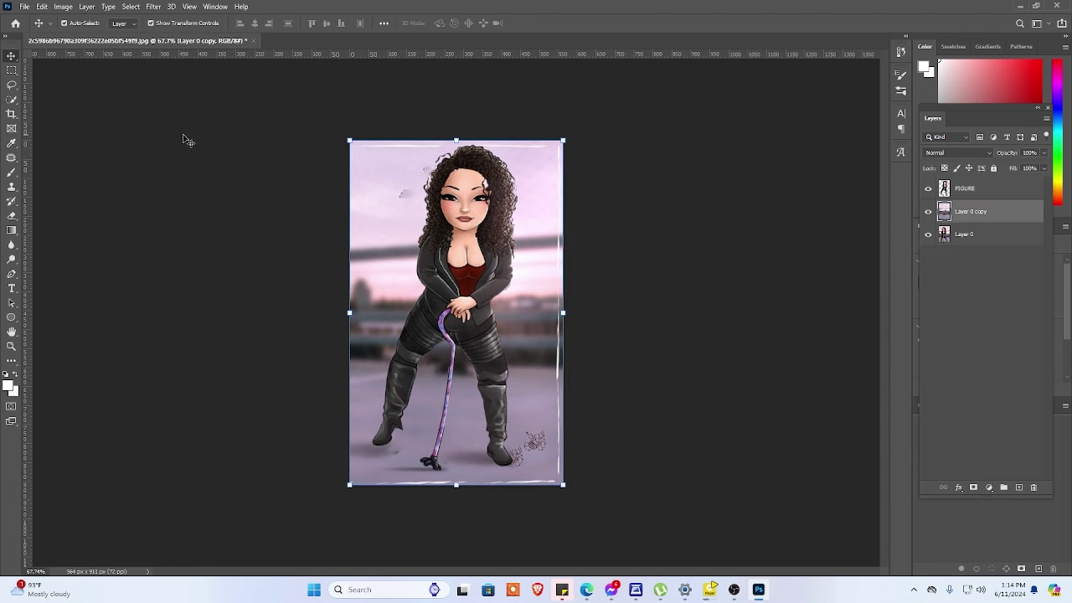
Step: Open Place Embedded and scroll Downloads to the star-pattern images
{"action": "left_click", "coordinate": [24, 7]}
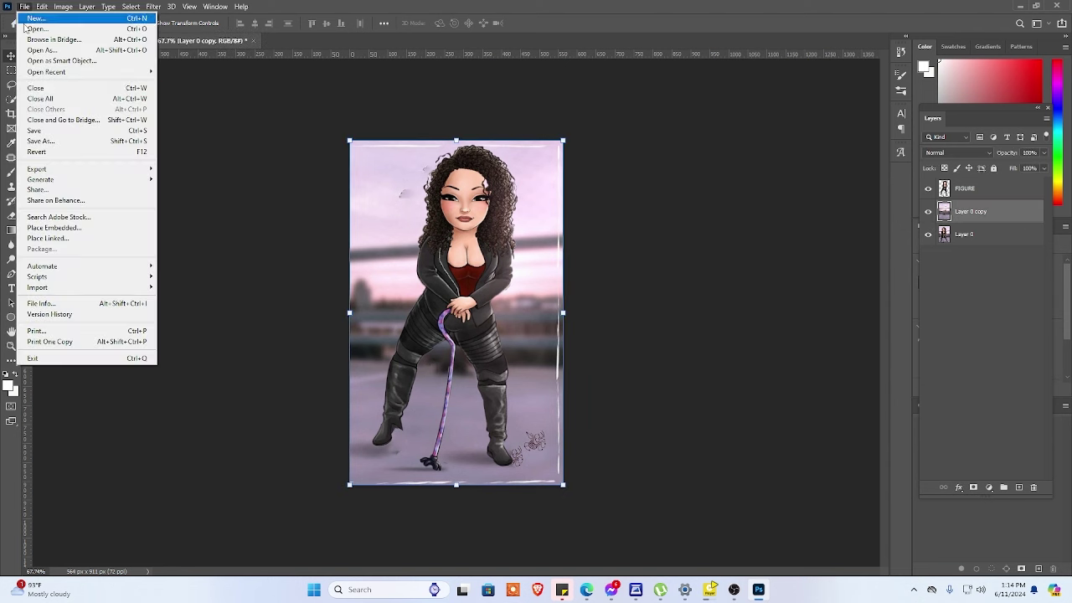
{"action": "left_click", "coordinate": [53, 228]}
{"action": "scroll", "coordinate": [337, 235], "scroll_direction": "down", "scroll_amount": 5}
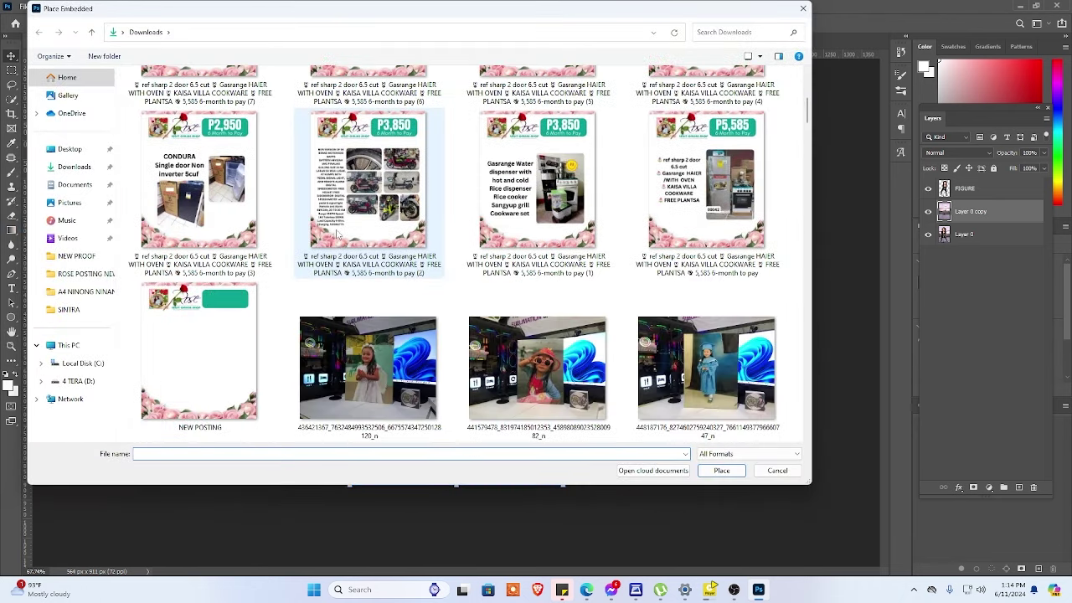
{"action": "scroll", "coordinate": [338, 235], "scroll_direction": "down", "scroll_amount": 5}
{"action": "scroll", "coordinate": [337, 235], "scroll_direction": "down", "scroll_amount": 5}
{"action": "scroll", "coordinate": [337, 235], "scroll_direction": "down", "scroll_amount": 5}
{"action": "scroll", "coordinate": [337, 236], "scroll_direction": "down", "scroll_amount": 5}
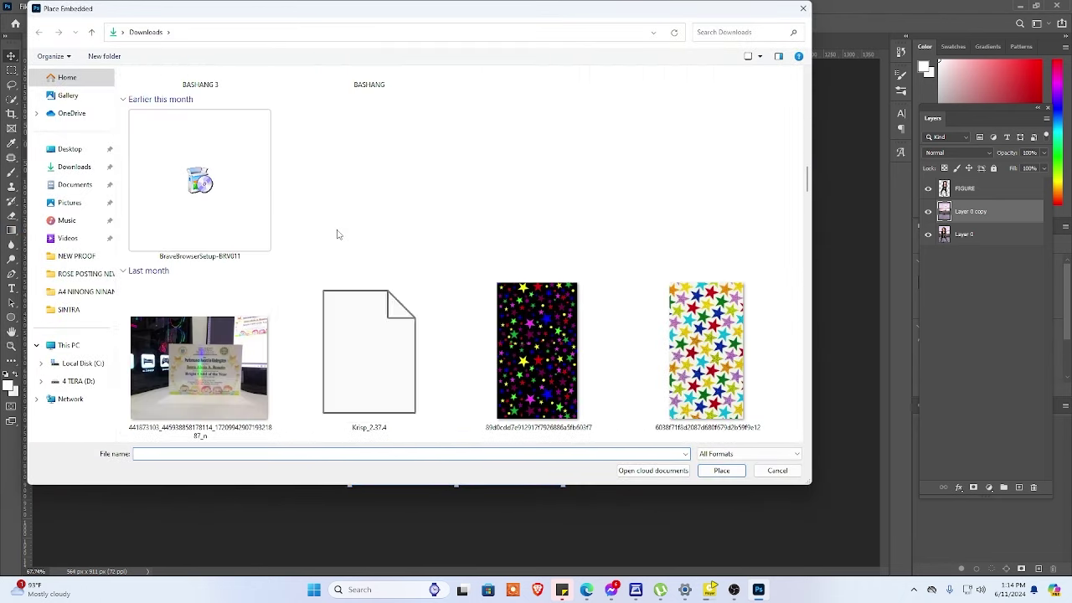
Step: Place the colourful stars image at canvas width, ending above the lavender floor
{"action": "double_click", "coordinate": [705, 336]}
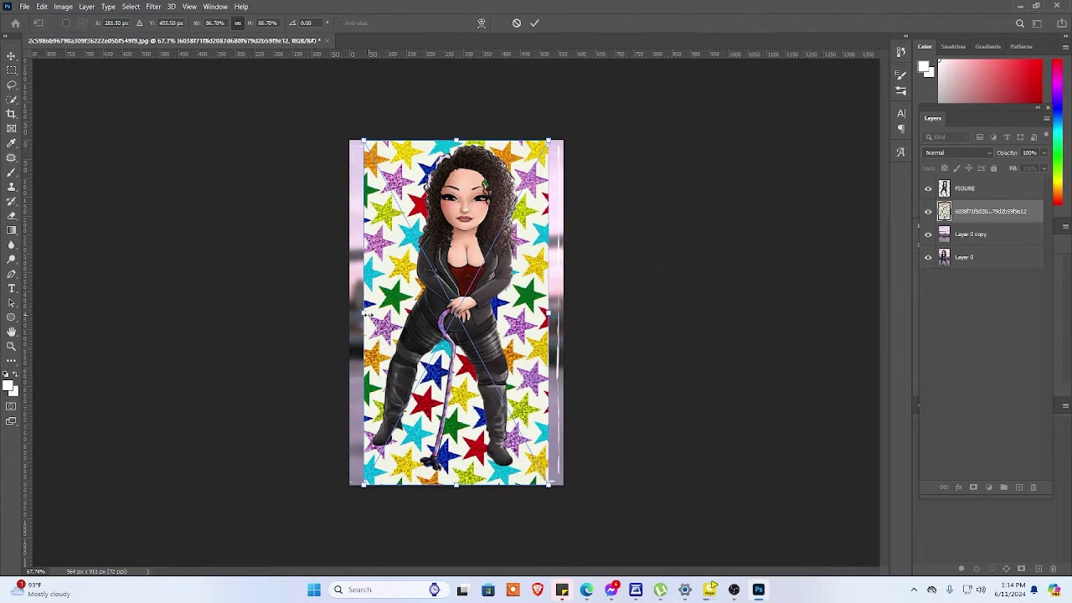
{"action": "left_click_drag", "start_coordinate": [365, 314], "coordinate": [350, 313]}
{"action": "left_click_drag", "start_coordinate": [548, 312], "coordinate": [562, 311]}
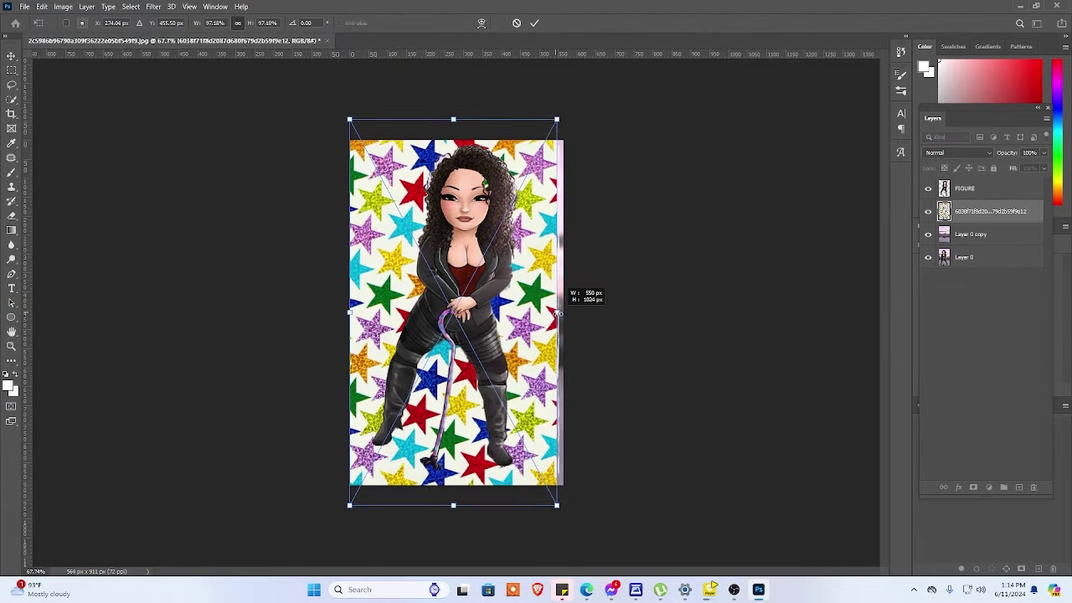
{"action": "mouse_move", "coordinate": [464, 519]}
{"action": "left_mouse_down"}
{"action": "mouse_move", "coordinate": [458, 402]}
{"action": "mouse_move", "coordinate": [458, 412]}
{"action": "left_mouse_up"}
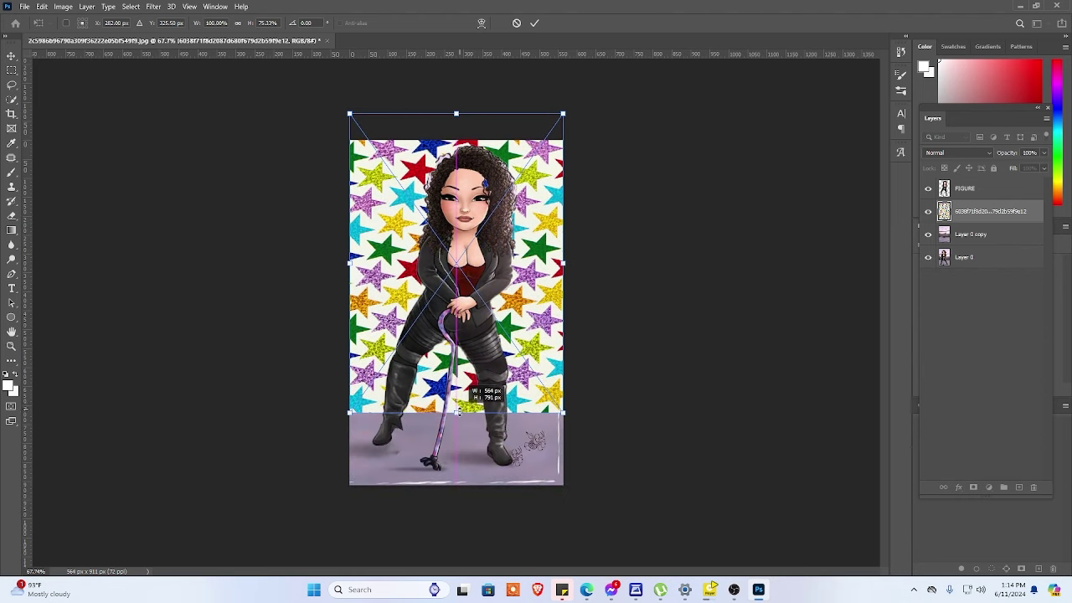
{"action": "left_click", "coordinate": [534, 24]}
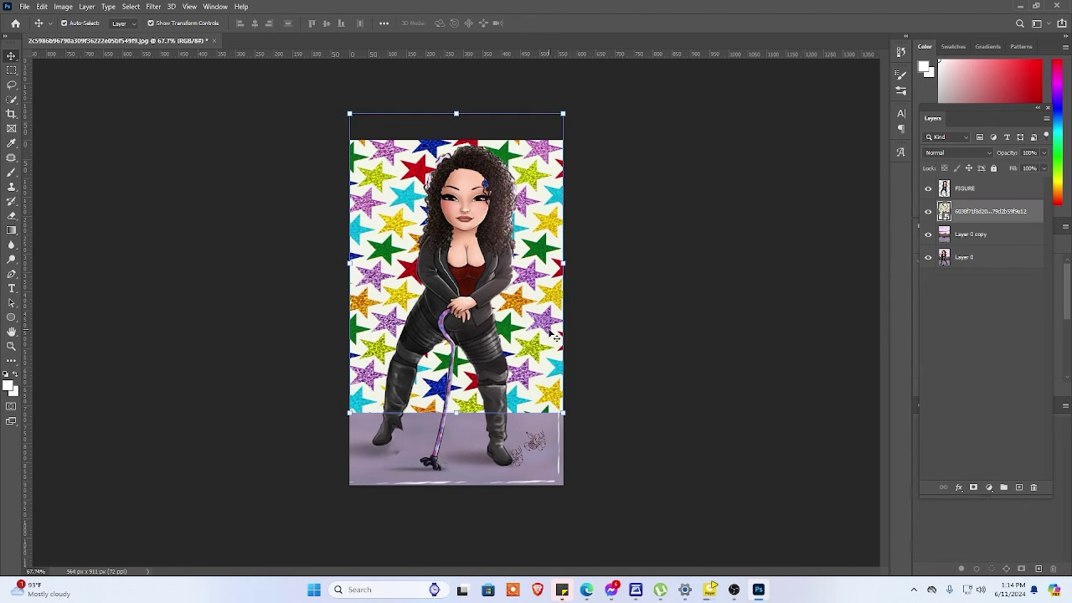
Step: Nudge the FIGURE layer two steps left, then select the stars layer
{"action": "left_click", "coordinate": [480, 307]}
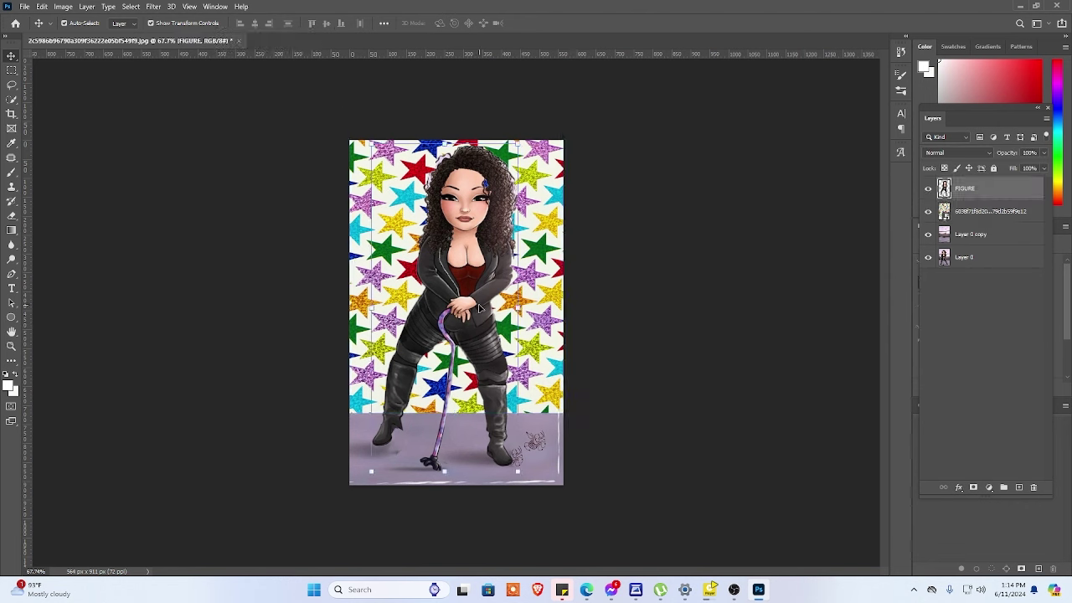
{"action": "key", "text": "Left"}
{"action": "key", "text": "Left"}
{"action": "key", "text": "Left"}
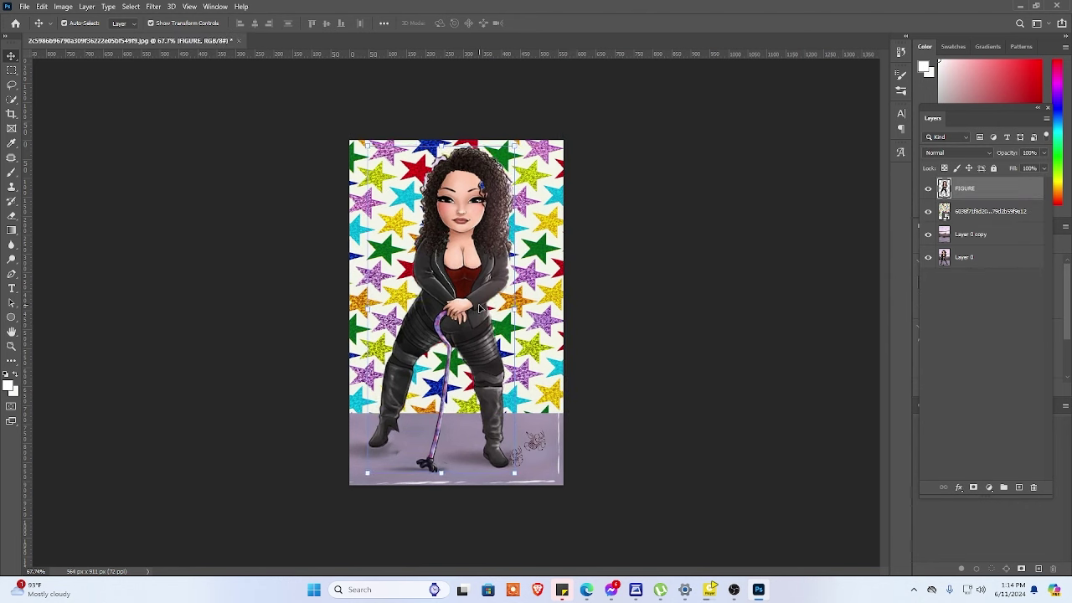
{"action": "key", "text": "Left"}
{"action": "key", "text": "Left"}
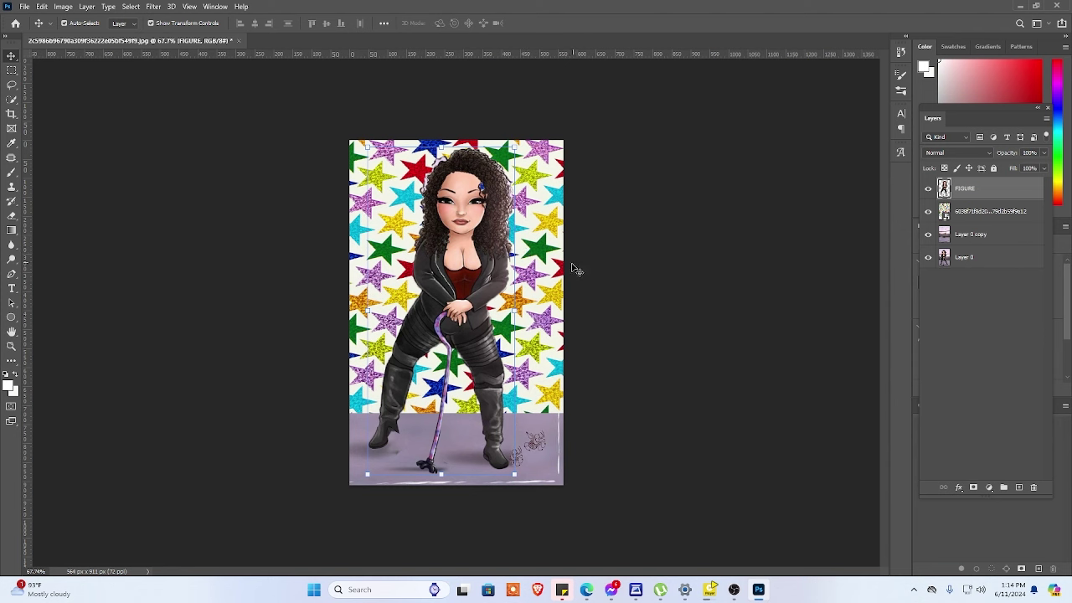
{"action": "left_click", "coordinate": [564, 281]}
Step: Apply a Gaussian Blur with a lowered radius to the star-pattern layer
{"action": "left_click", "coordinate": [153, 7]}
{"action": "mouse_move", "coordinate": [214, 149]}
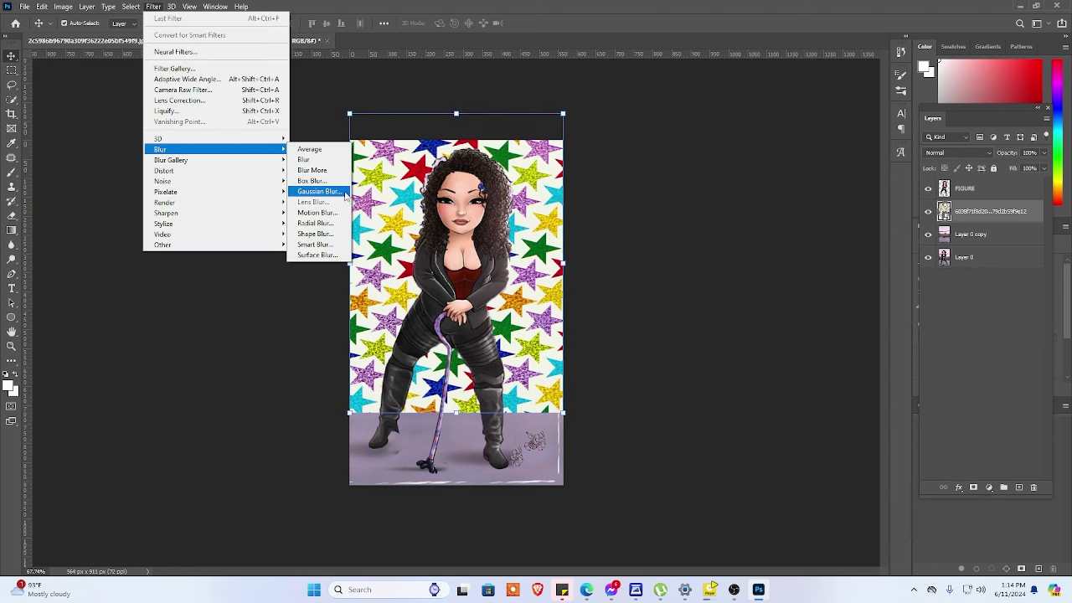
{"action": "left_click", "coordinate": [345, 192]}
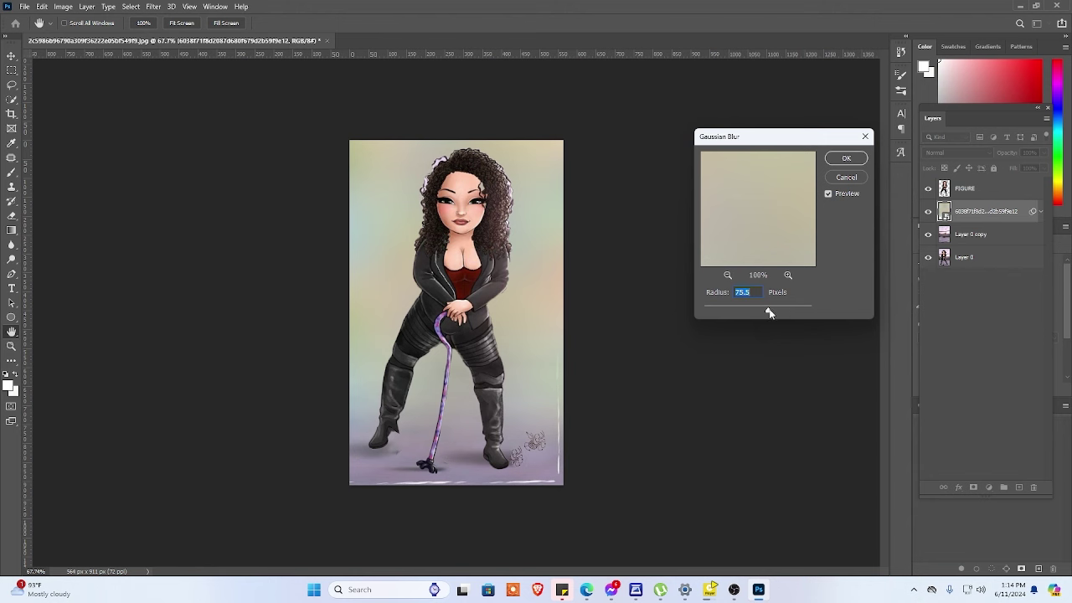
{"action": "left_click_drag", "start_coordinate": [768, 311], "coordinate": [747, 311]}
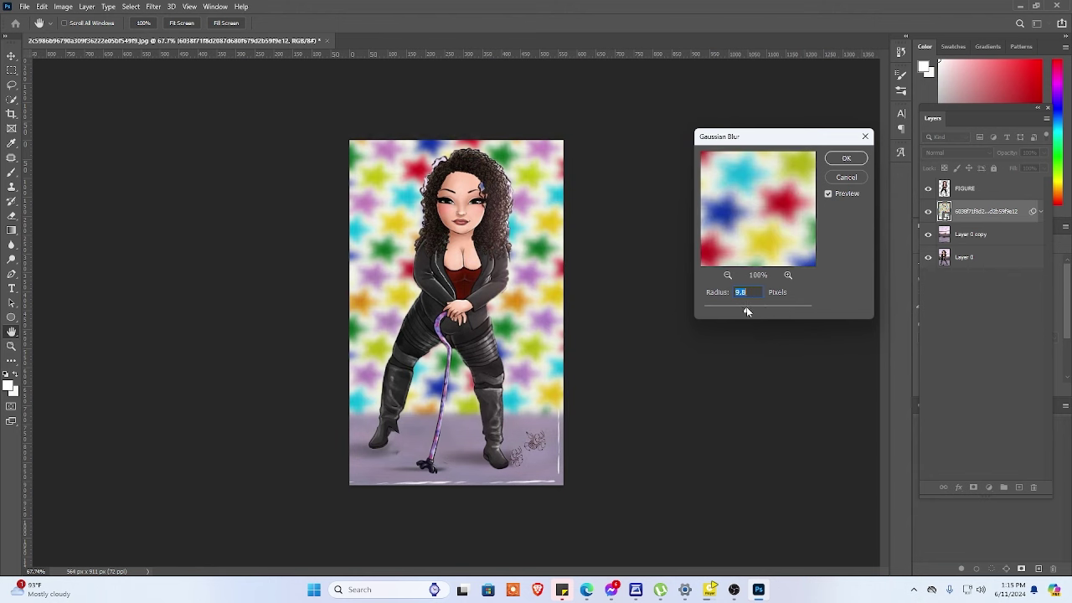
{"action": "left_click", "coordinate": [846, 162]}
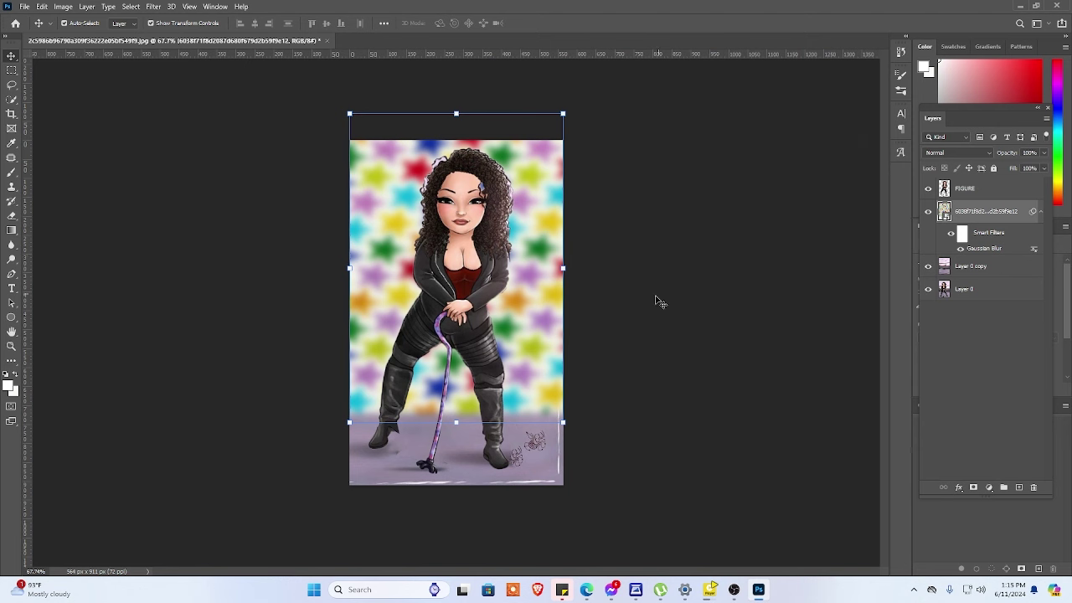
{"action": "left_click", "coordinate": [678, 360]}
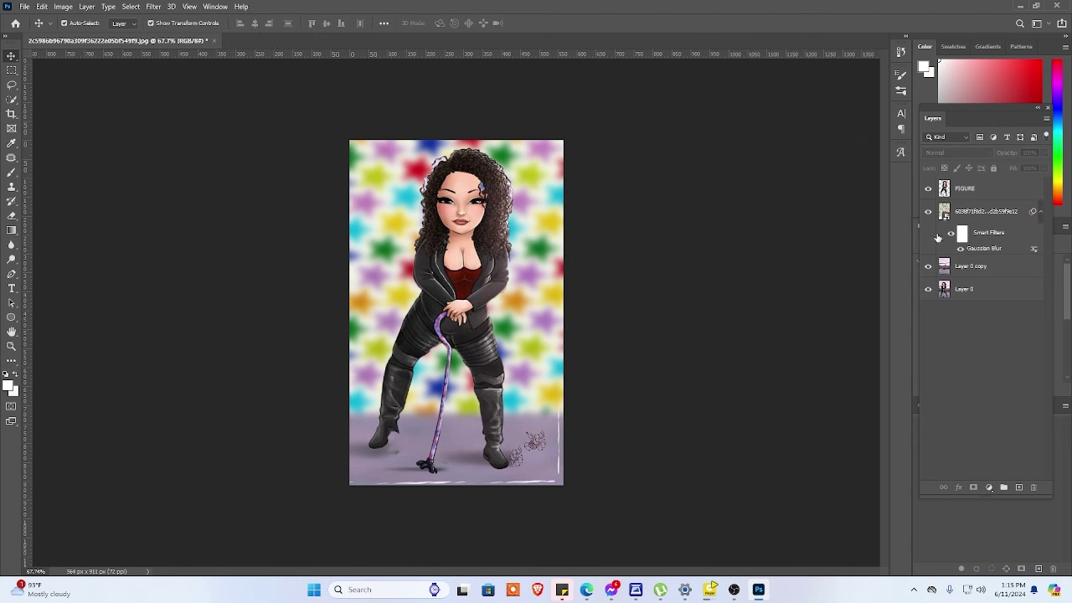
{"action": "left_click", "coordinate": [997, 195]}
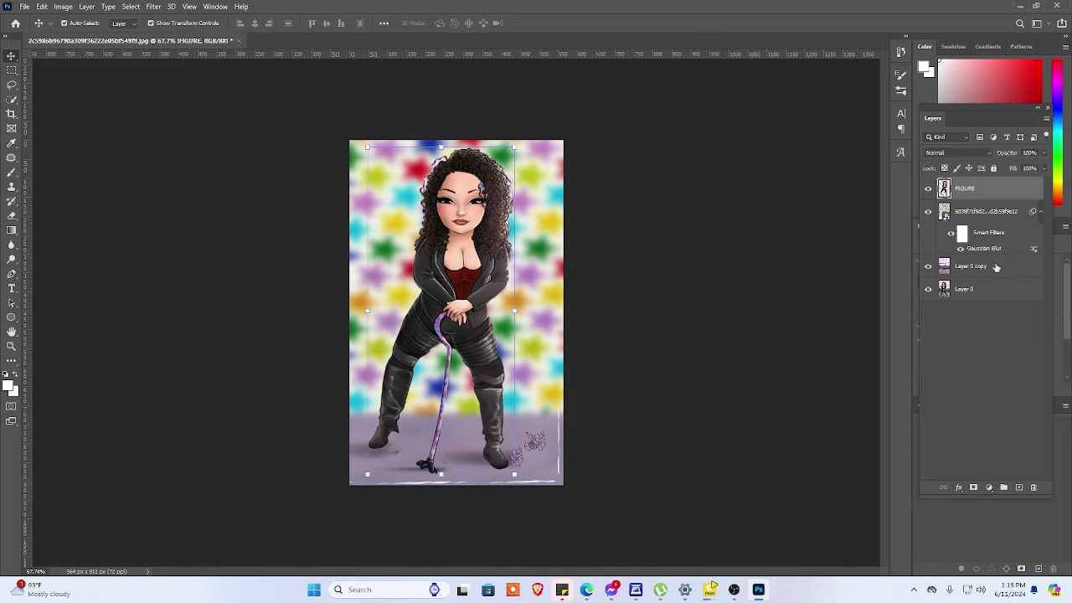
Step: Merge FIGURE and Layer 0 copy into a single FIGURE layer
{"action": "left_click", "coordinate": [996, 266], "text": "shift"}
{"action": "key", "text": "ctrl+e"}
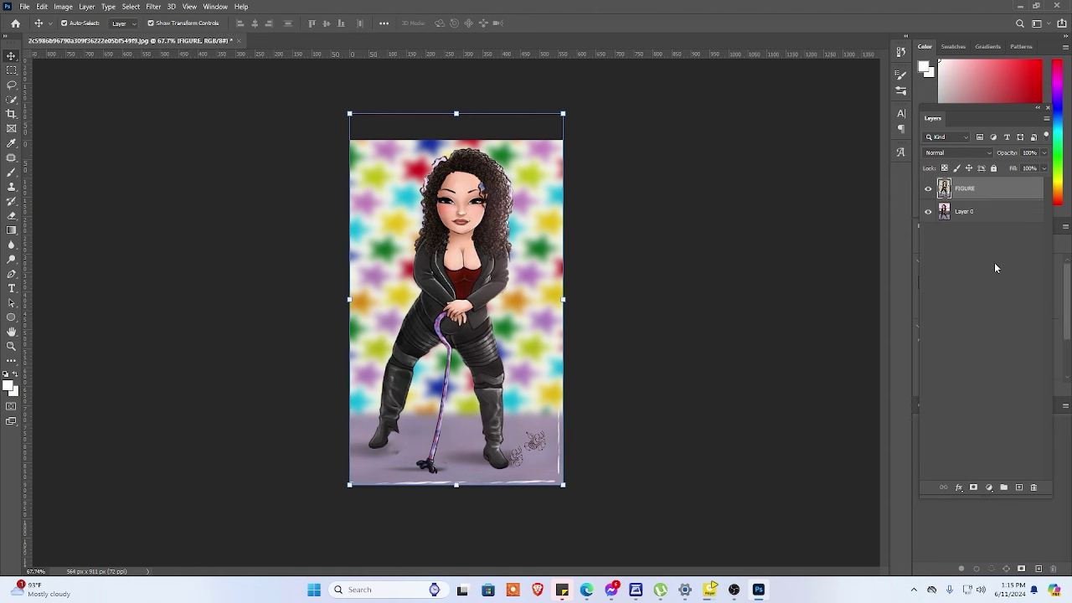
{"action": "left_click", "coordinate": [972, 311]}
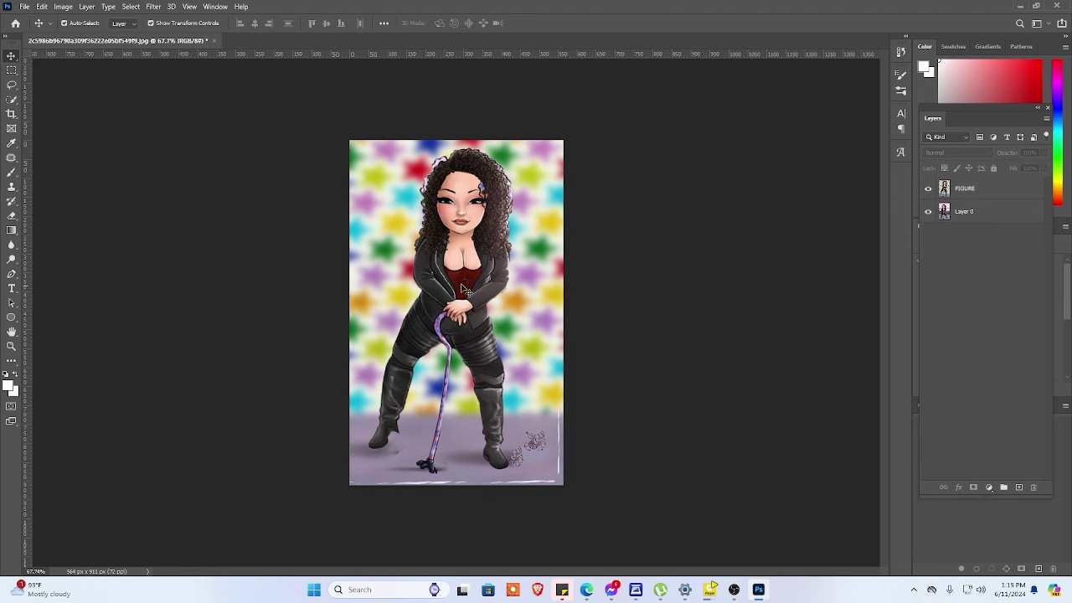
Step: Toggle the merged FIGURE layer's visibility to compare it with the original
{"action": "left_click", "coordinate": [930, 189]}
{"action": "left_click", "coordinate": [928, 189]}
{"action": "left_click", "coordinate": [929, 189]}
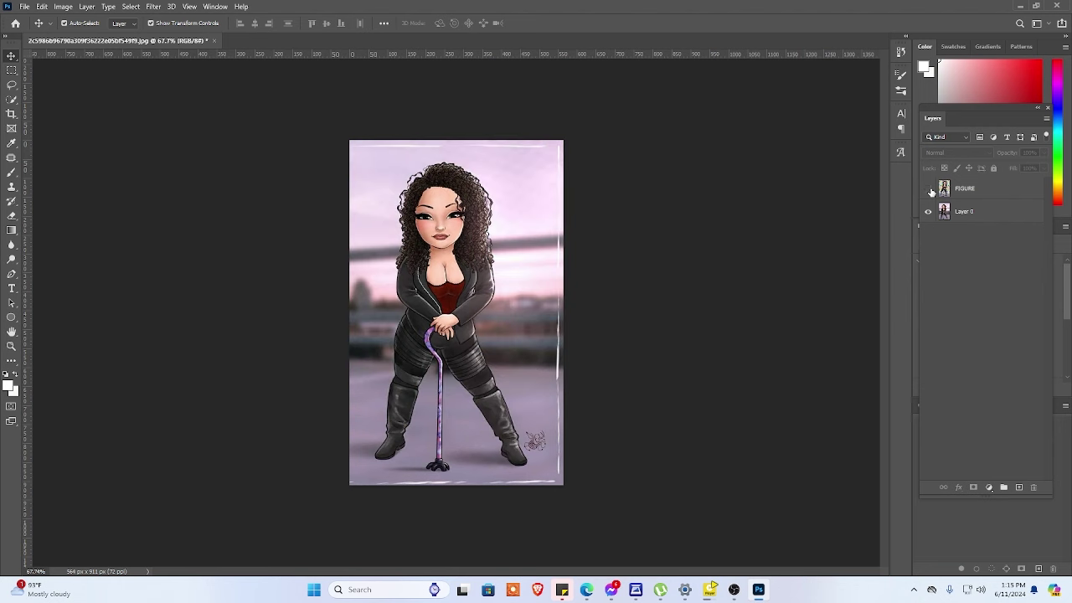
{"action": "left_click", "coordinate": [928, 189]}
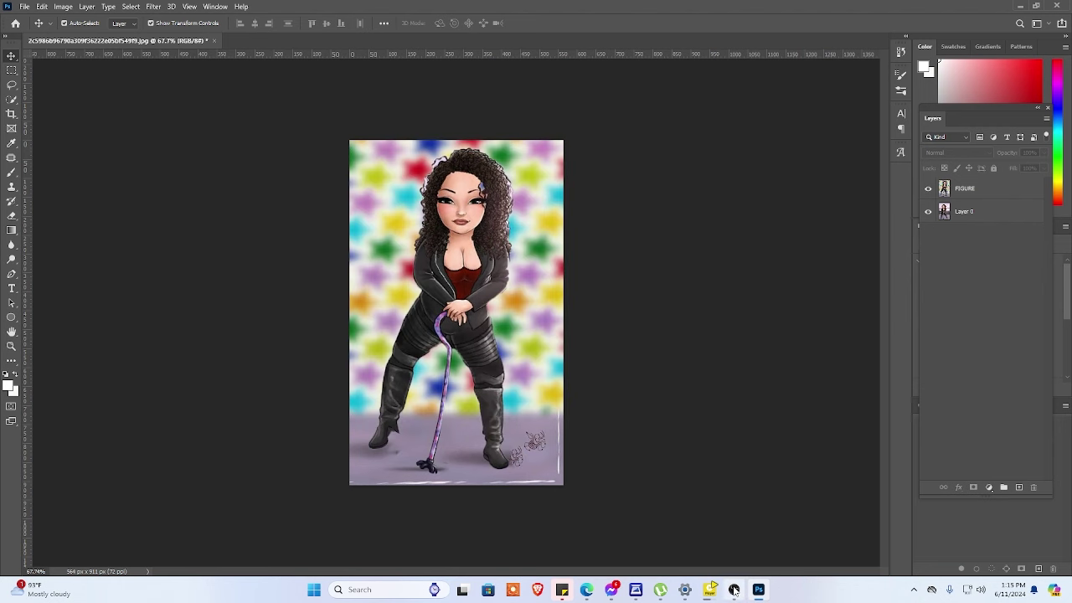